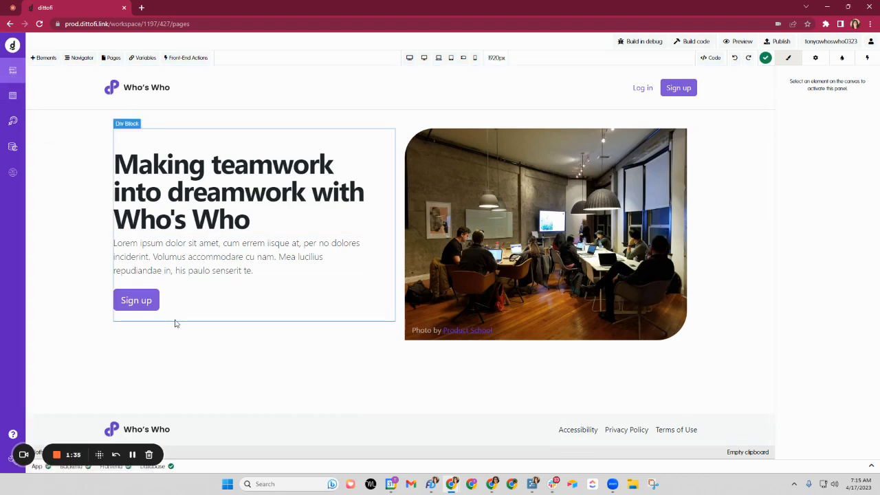
Step: Compare the Dittofi page editor with the Bubble editor's design view
left_click(132, 455)
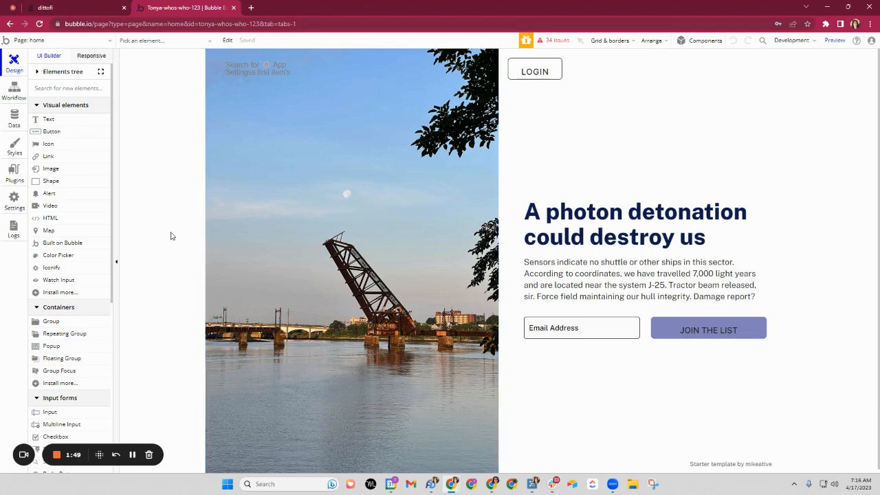
left_click(92, 9)
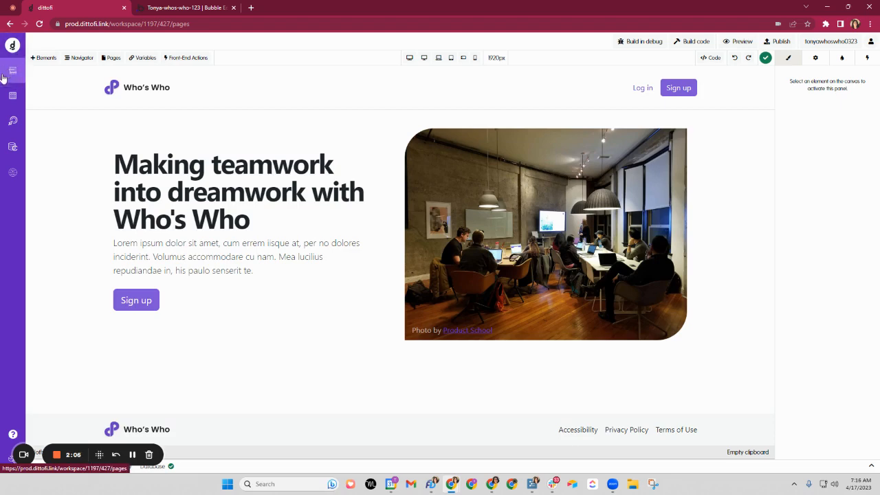
left_click(173, 8)
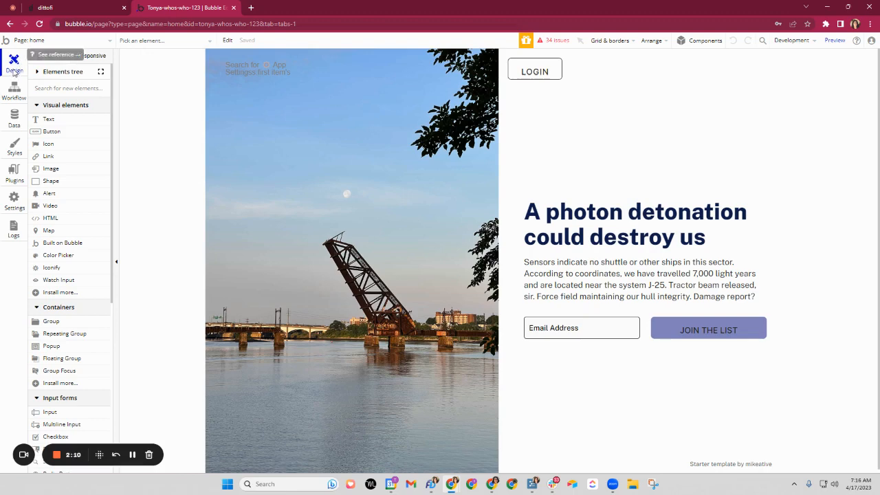
left_click(64, 9)
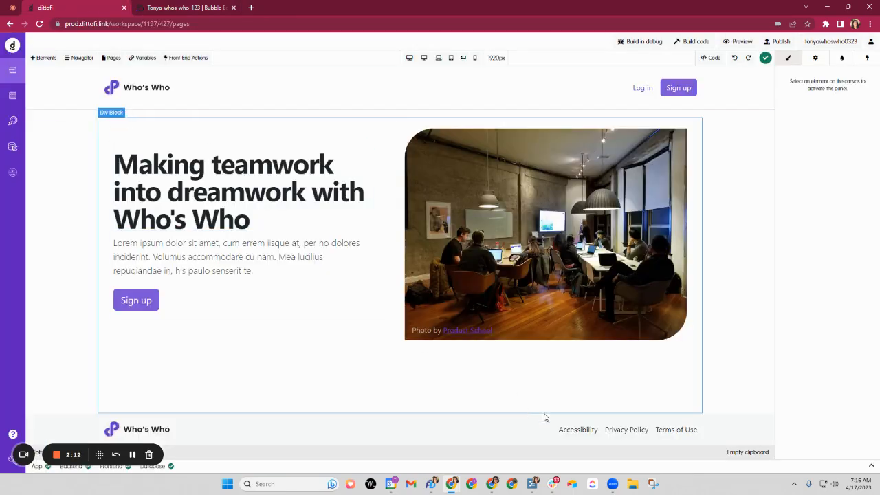
Step: Switch to the Dittofi Orientation outline in WorkFlowy, move its window aside and expand the Header section
left_click(532, 484)
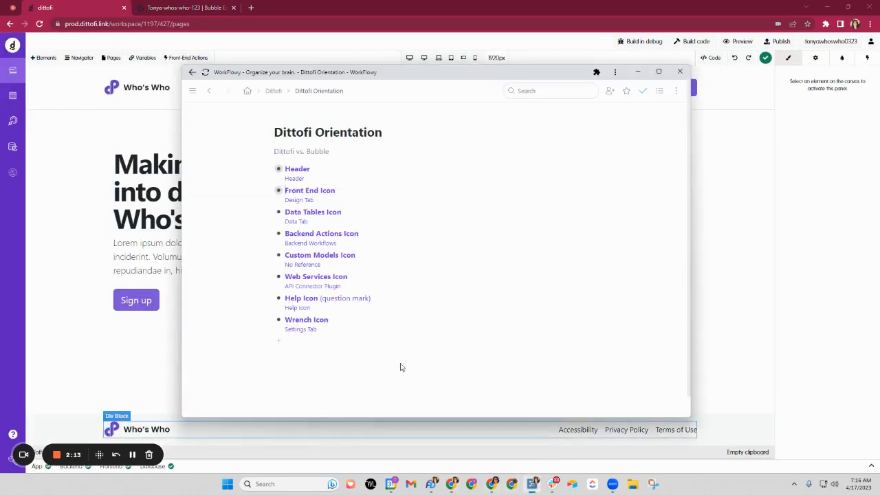
left_click(271, 191)
left_click_drag(395, 75, 448, 46)
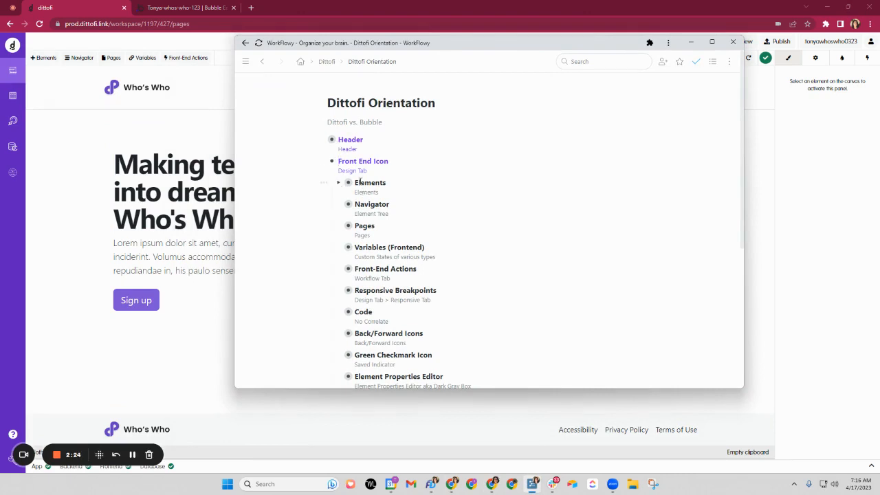
left_click(323, 162)
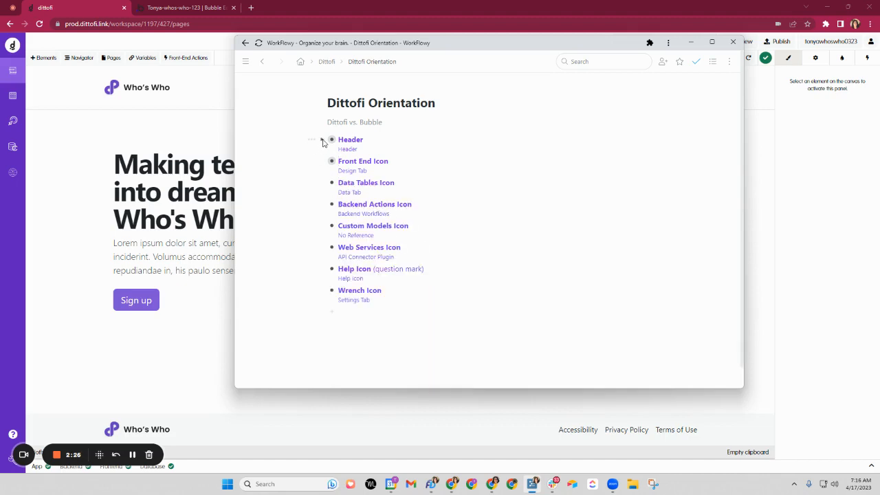
left_click(323, 140)
Step: Compare the header bars of the Bubble and Dittofi editors and check the Header notes in WorkFlowy
left_click(184, 7)
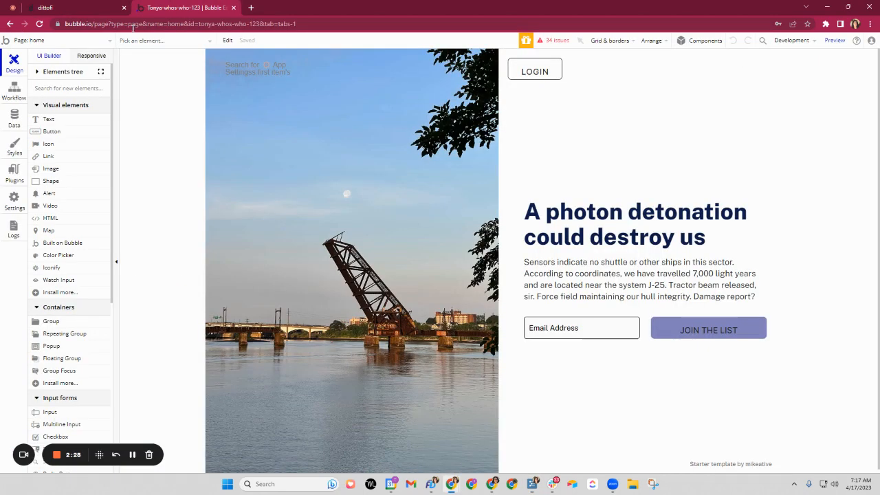
left_click(69, 11)
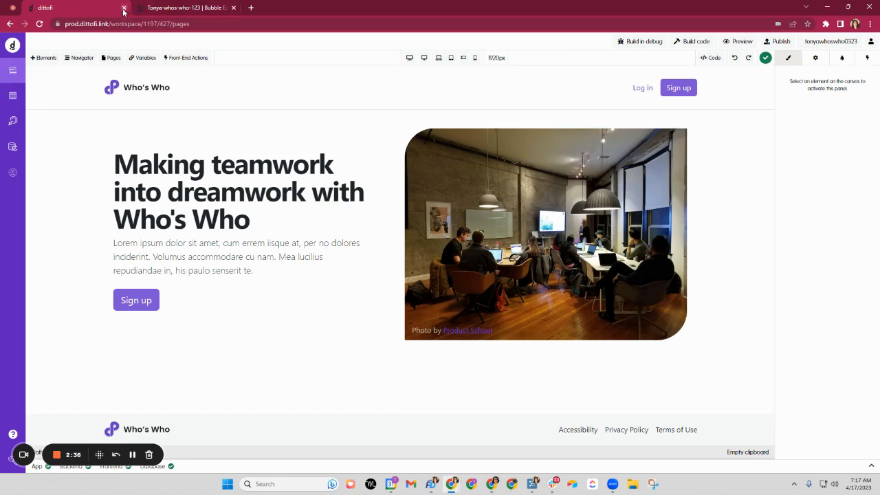
left_click(532, 484)
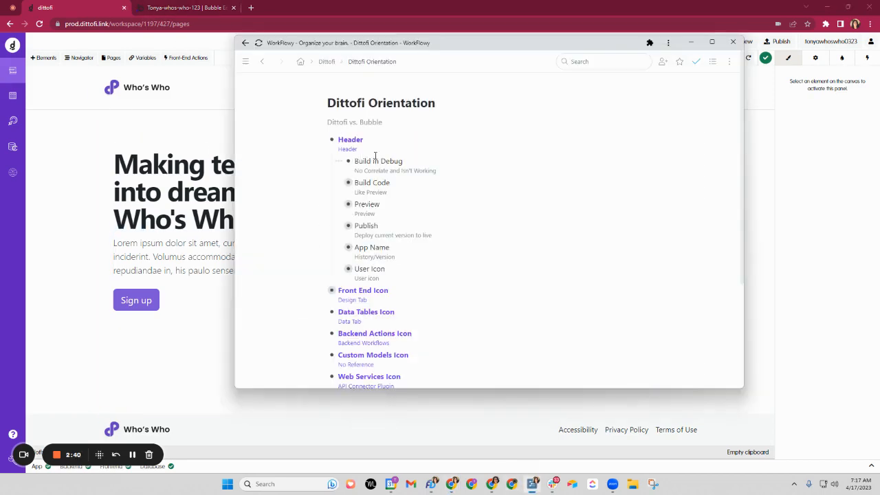
left_click(100, 14)
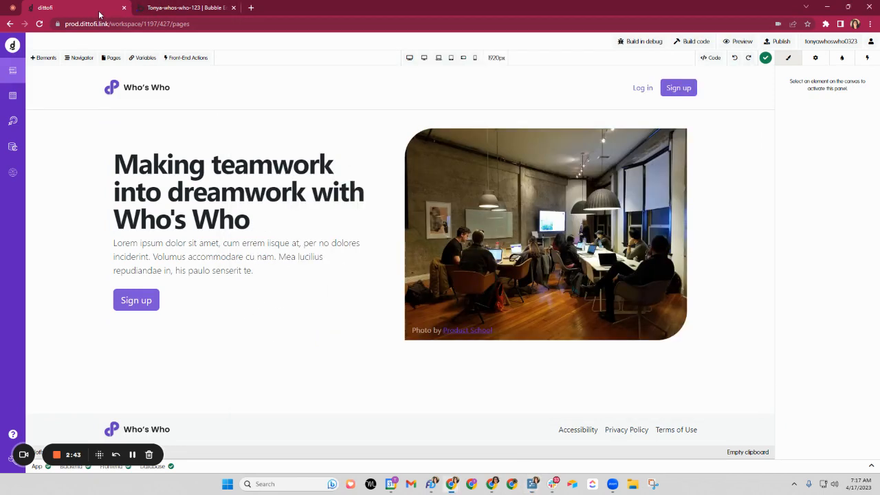
Step: Examine Dittofi's Build in debug options alongside Bubble's preview modes
left_click(636, 43)
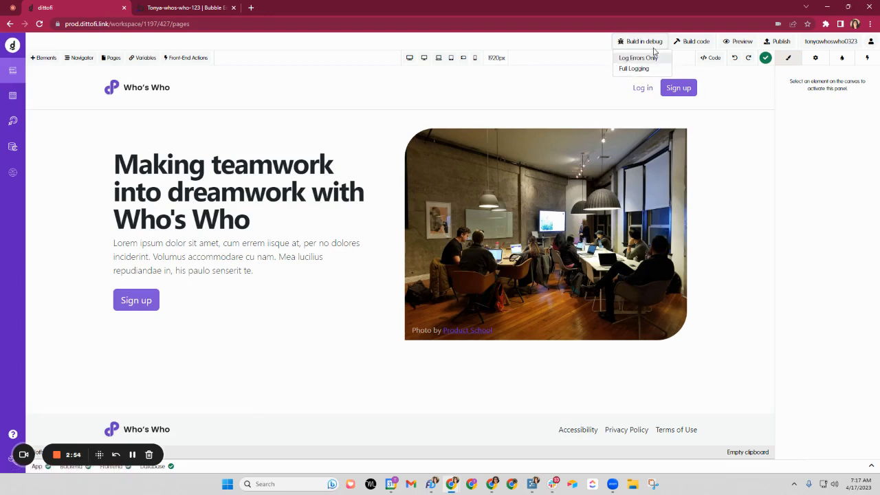
left_click(185, 8)
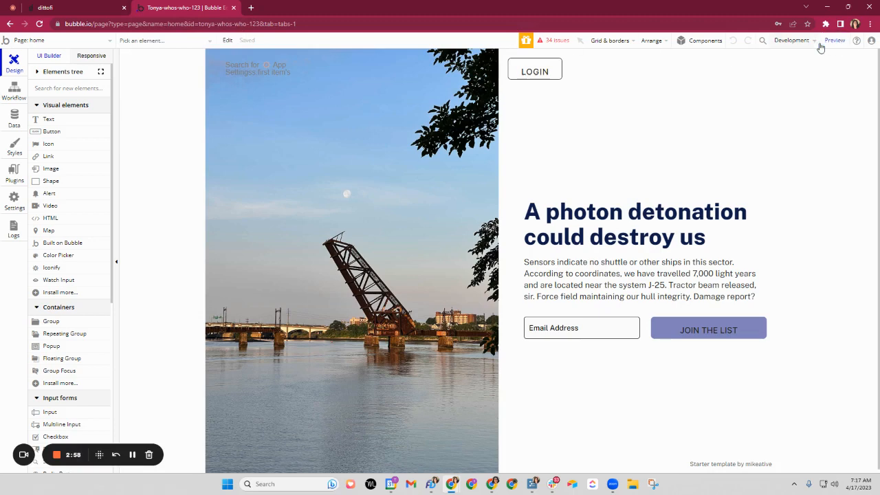
mouse_move(836, 44)
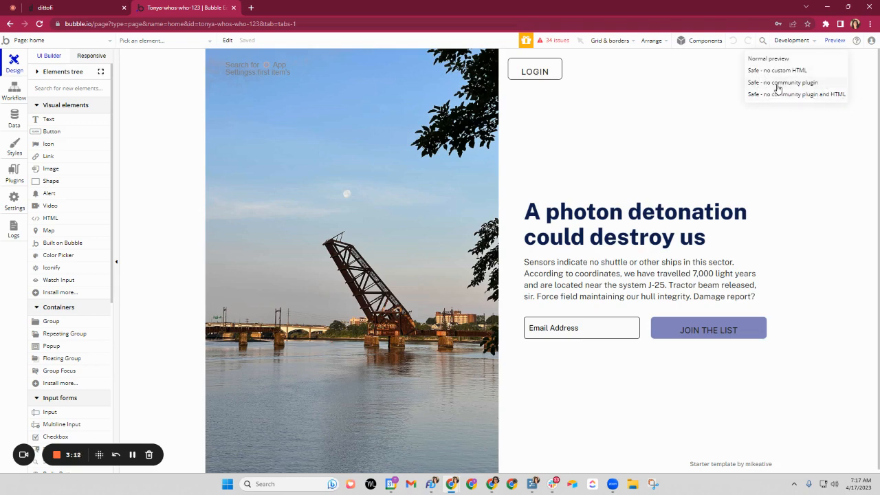
left_click(79, 8)
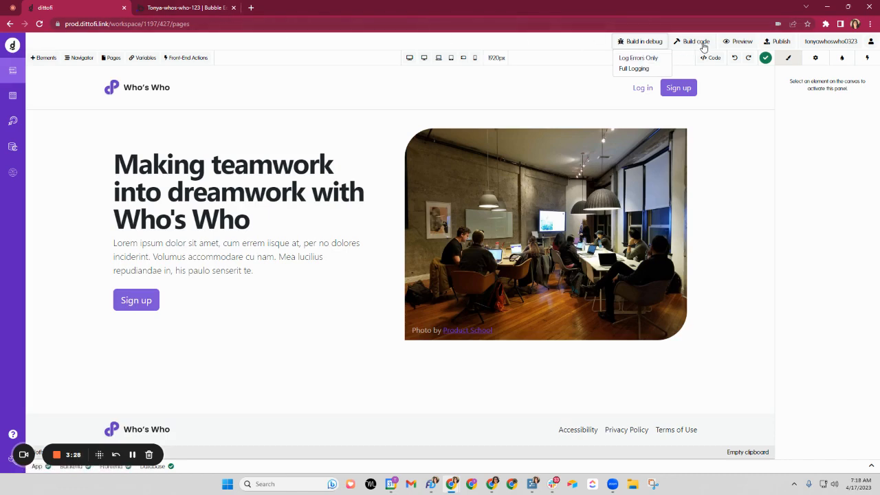
left_click(207, 9)
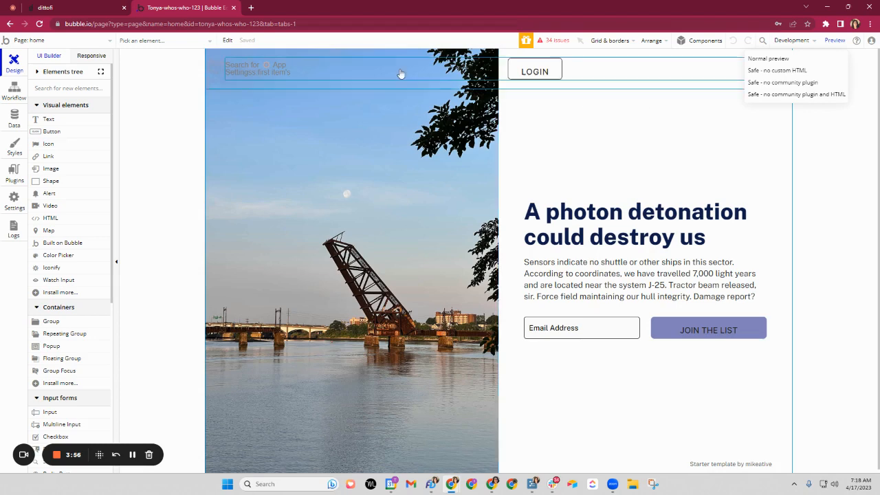
Step: Try to build the app's code in Dittofi and compare the process with Bubble's preview options
left_click(97, 9)
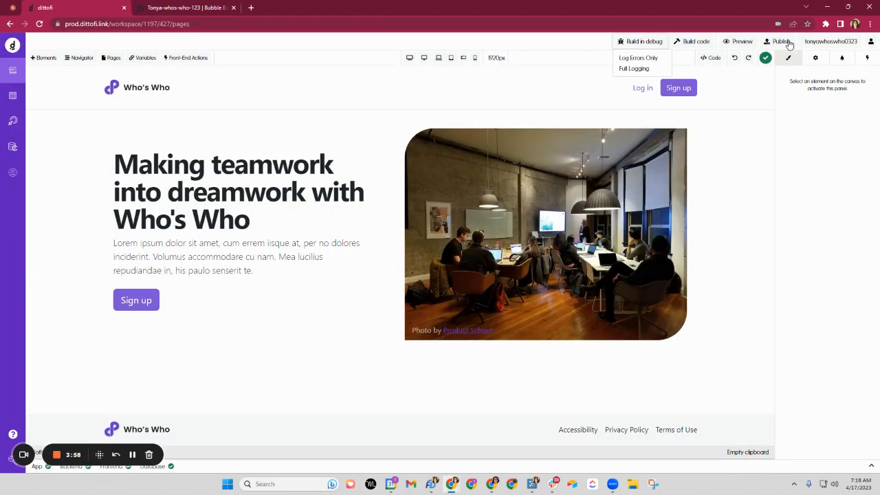
left_click(692, 43)
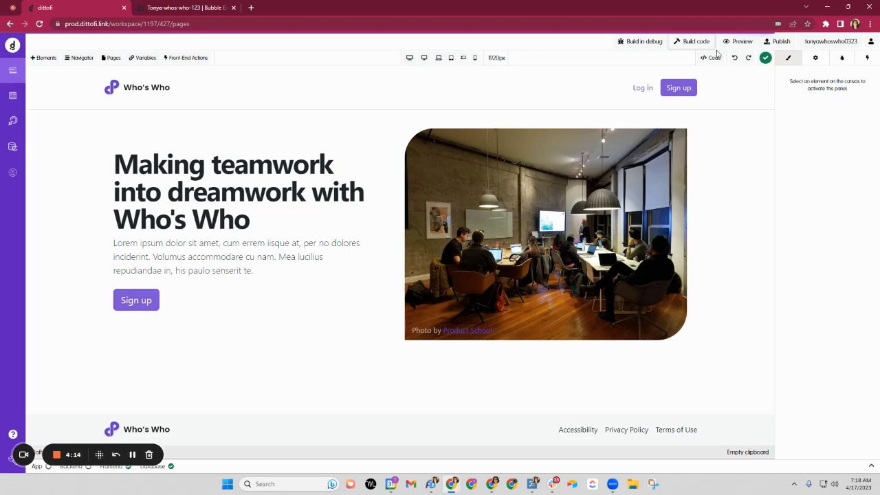
left_click(679, 43)
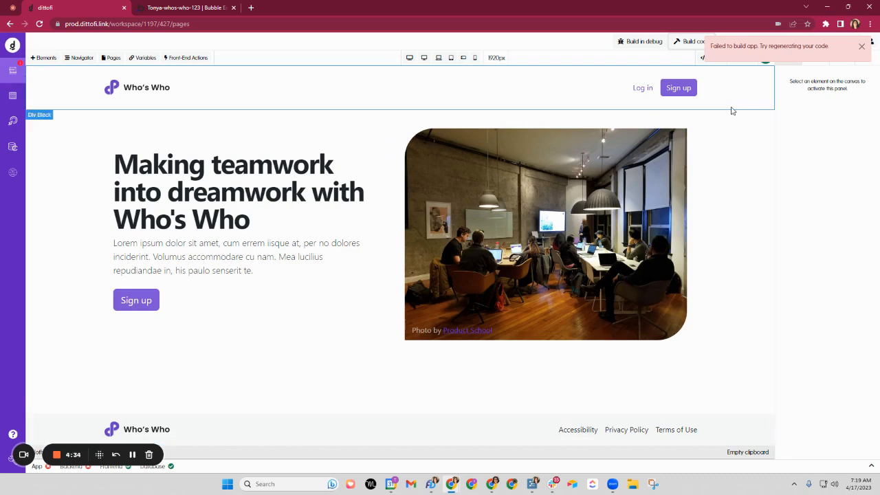
left_click(196, 10)
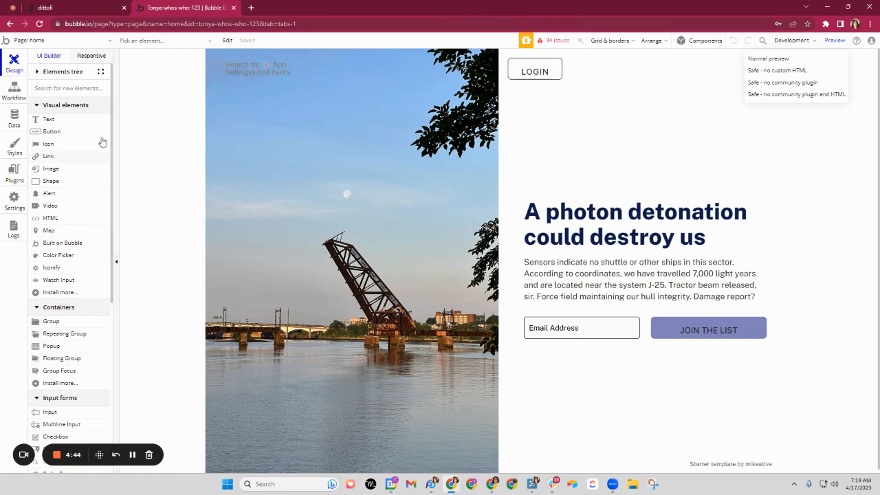
left_click(110, 8)
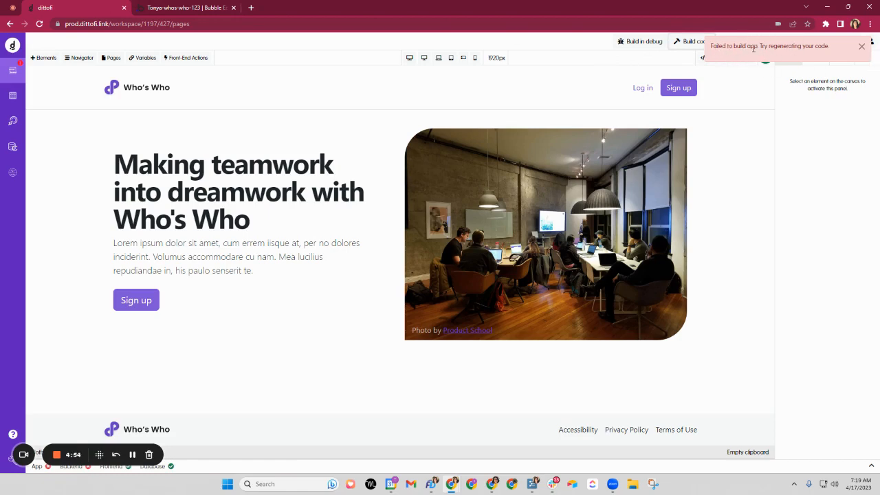
left_click(161, 6)
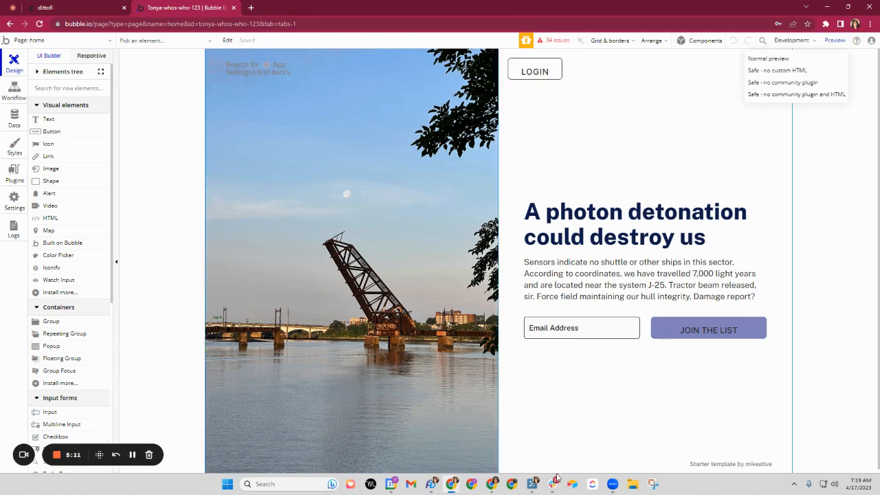
Step: Switch to the WorkFlowy outline and expand the Build Code and Preview notes under Header
left_click(532, 484)
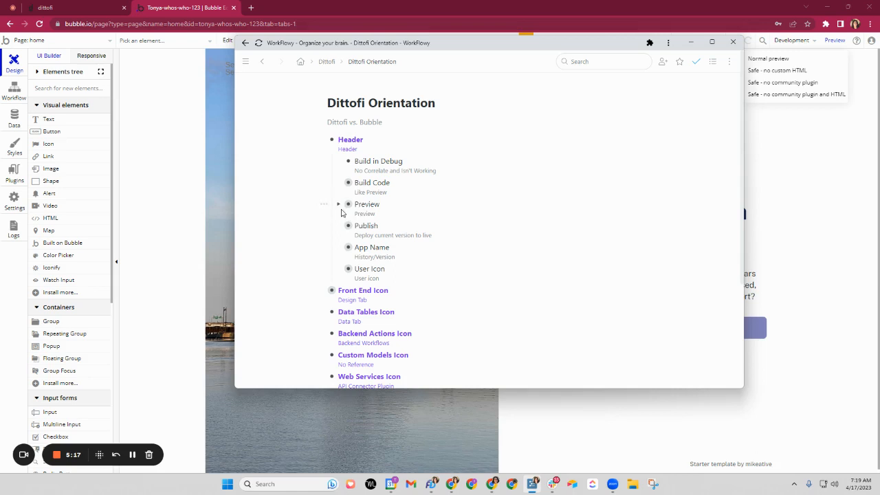
left_click(339, 183)
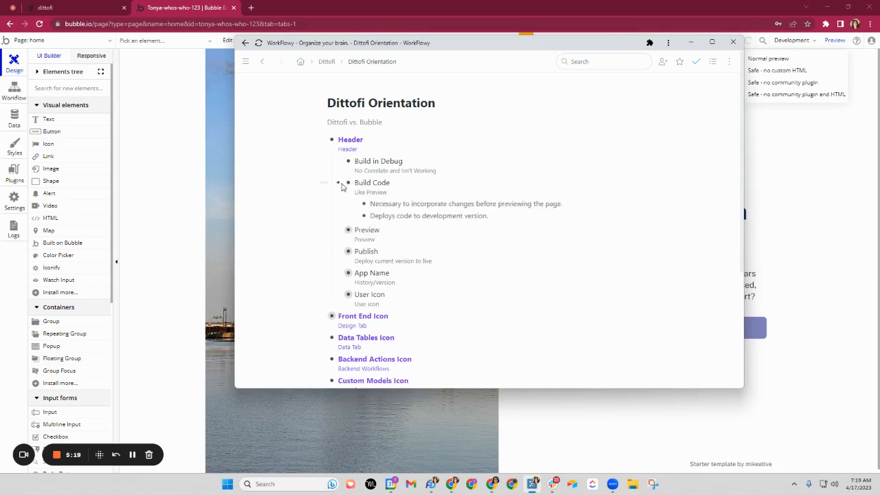
scroll(345, 184, "down", 2)
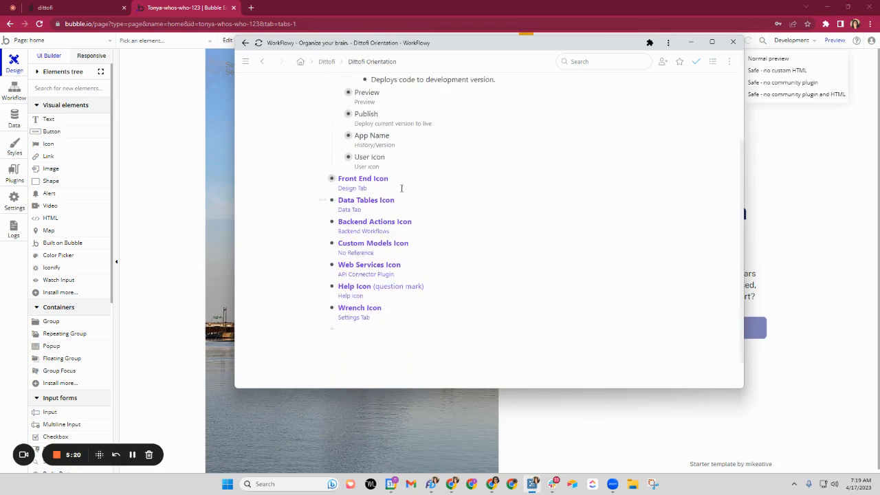
left_click(338, 92)
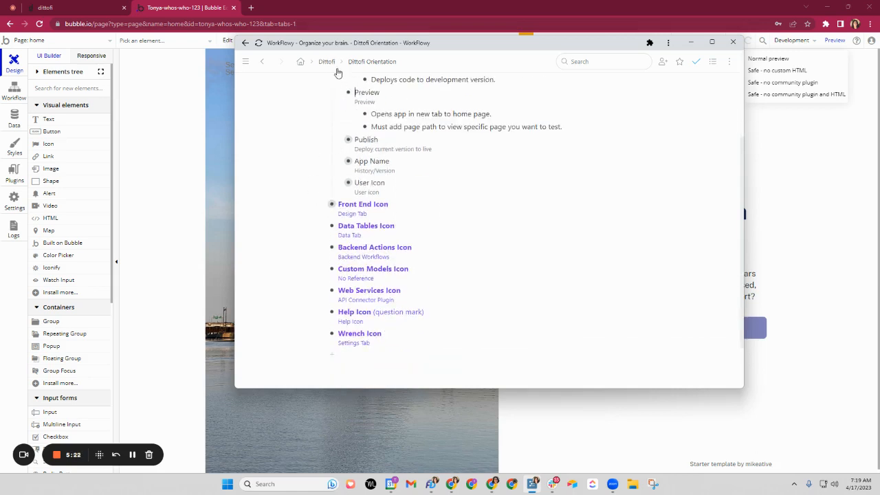
Step: Return to the Dittofi editor, dismiss the build notification and preview the app
left_click(165, 12)
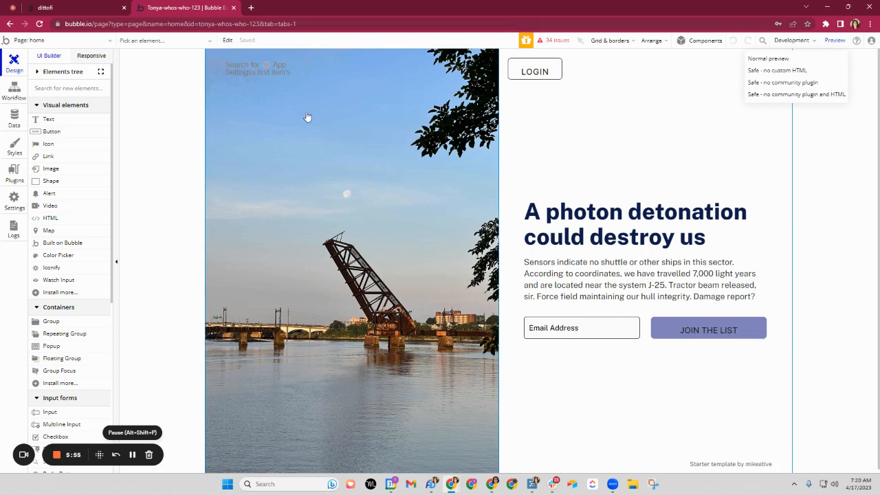
left_click(91, 6)
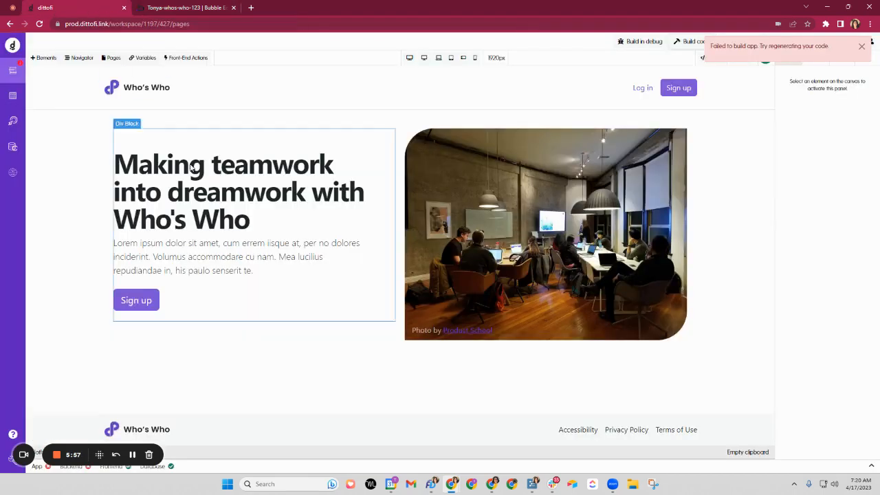
left_click(862, 46)
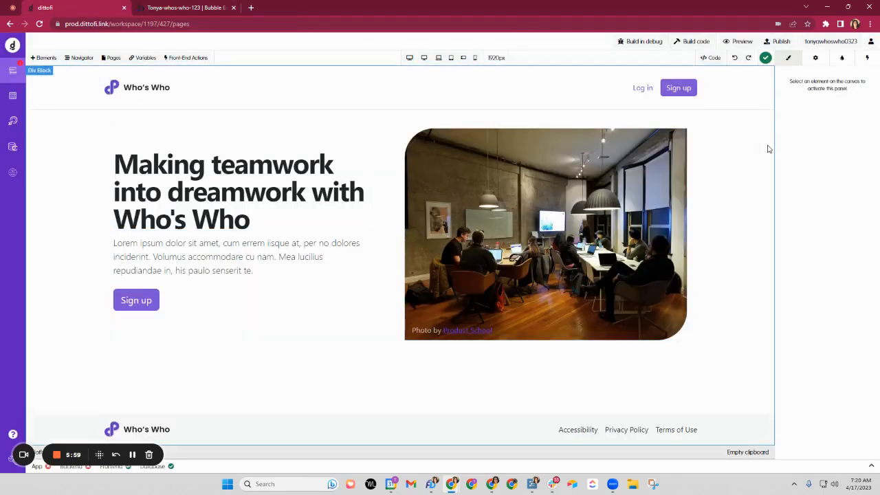
left_click(737, 43)
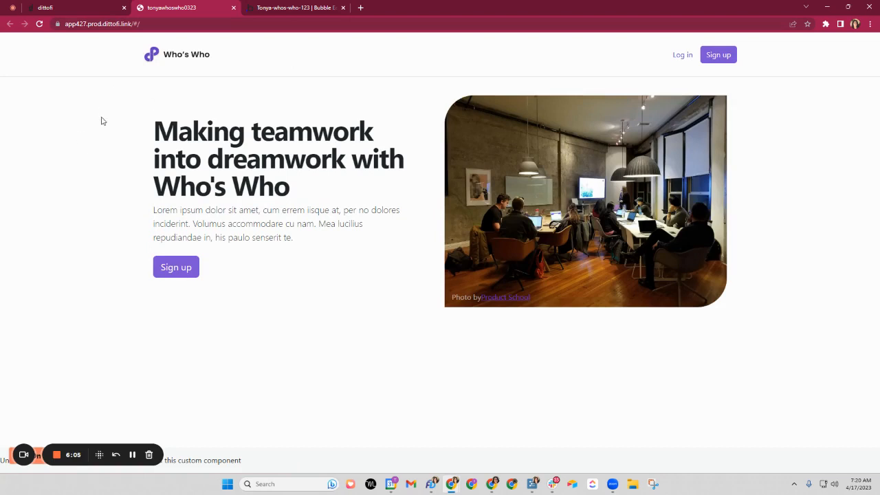
Step: Load the path /#/login in the previewed app by adding login to its address
left_click(158, 23)
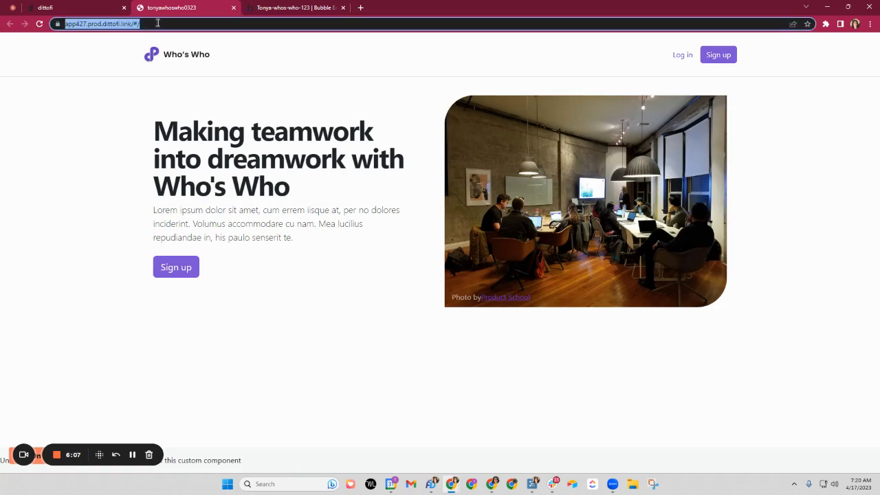
left_click(157, 22)
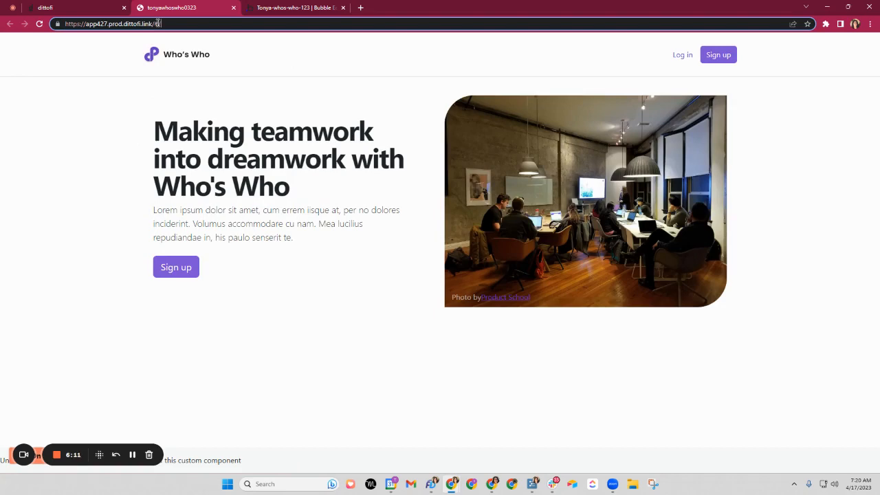
type("login")
key("Return")
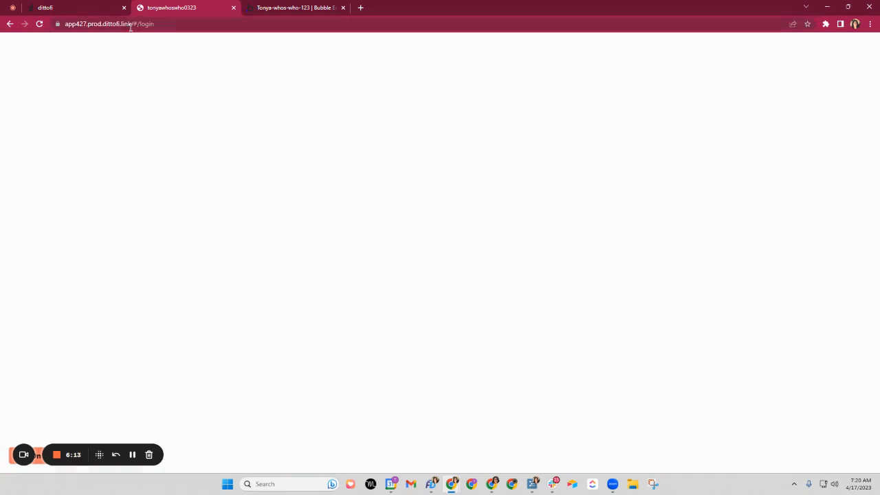
Step: Return to the Dittofi editor and open the Log in page's settings to check its slug
left_click(75, 6)
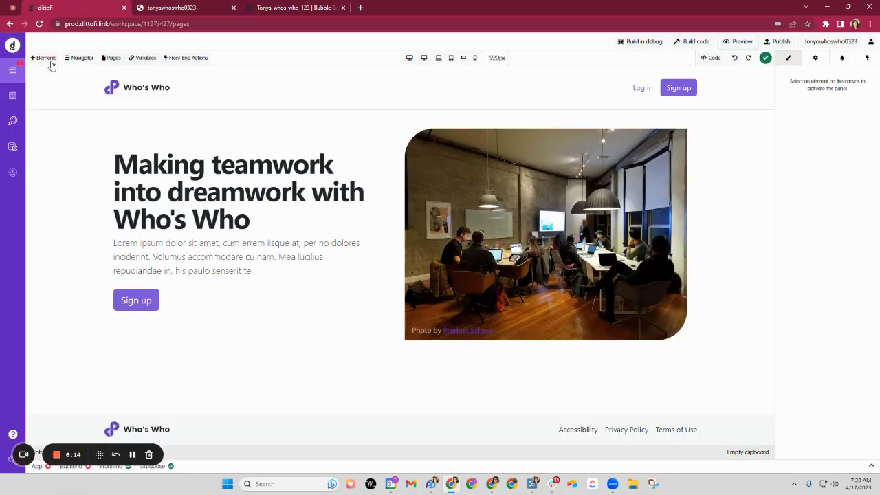
left_click(110, 58)
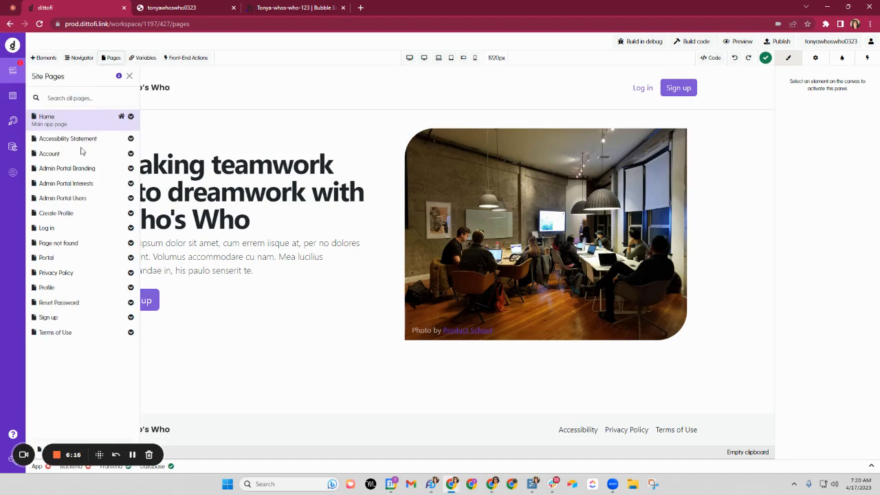
left_click(67, 229)
left_click(130, 229)
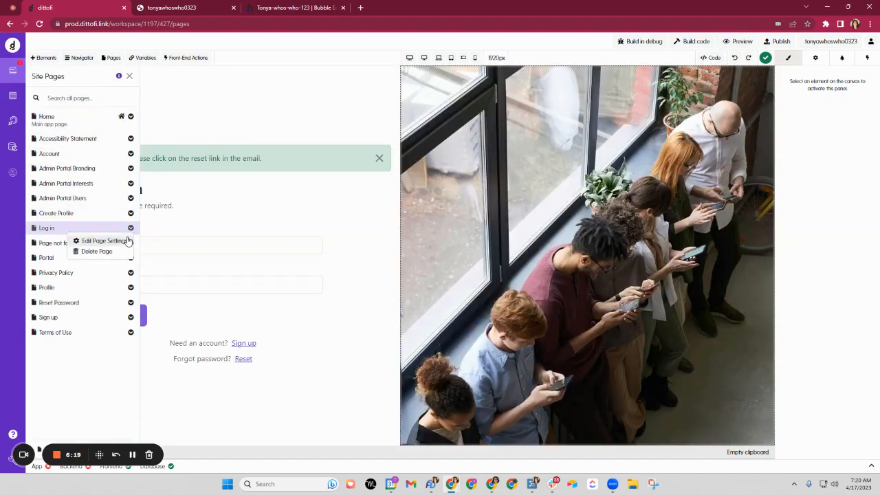
left_click(105, 241)
triple_click(173, 191)
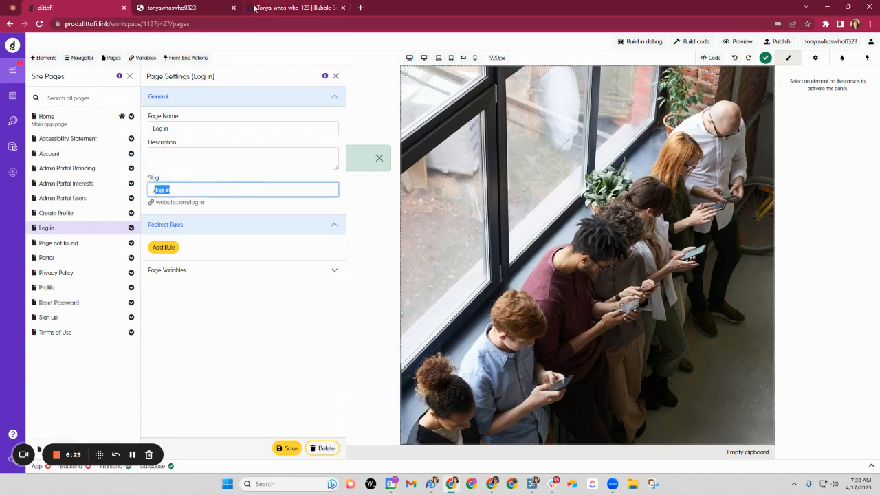
Step: Load the path /#/log-in in the previewed app by correcting the end of its address
left_click(173, 7)
left_click_drag(167, 23, 150, 24)
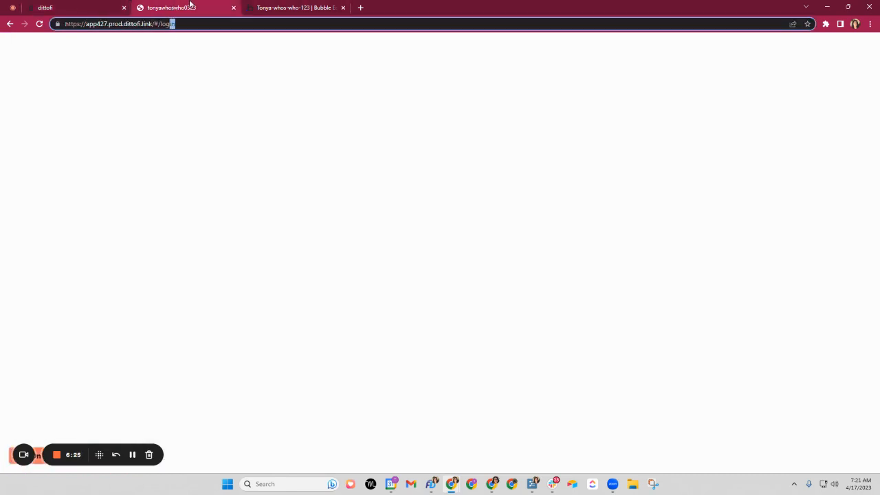
type("-in")
key("Return")
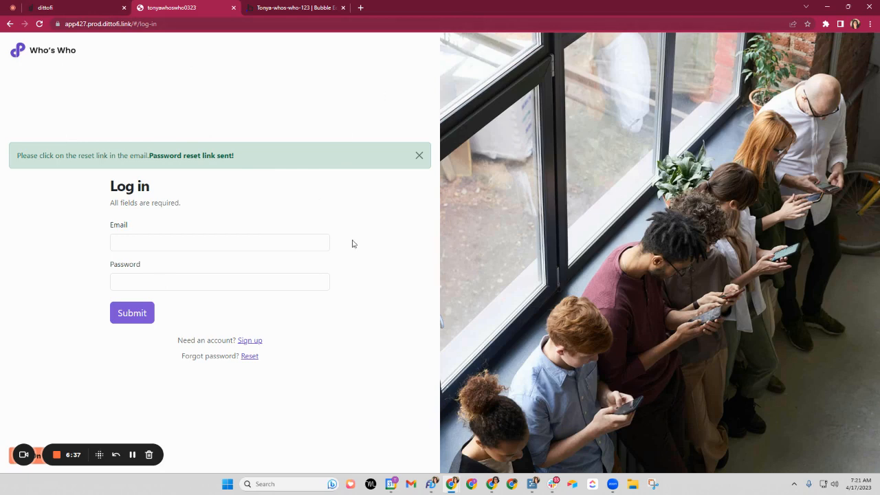
Step: Close the Log in page's settings in Dittofi and review the Publish, App Name and User Icon notes in WorkFlowy
left_click(71, 8)
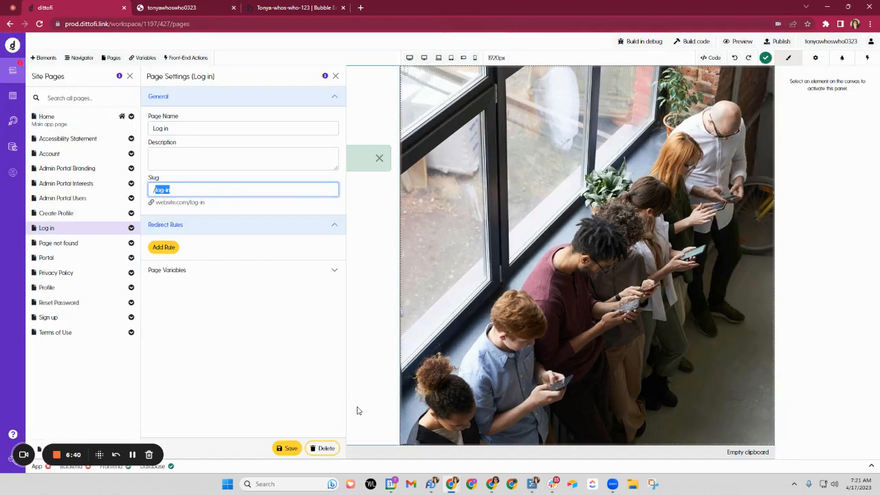
left_click(335, 76)
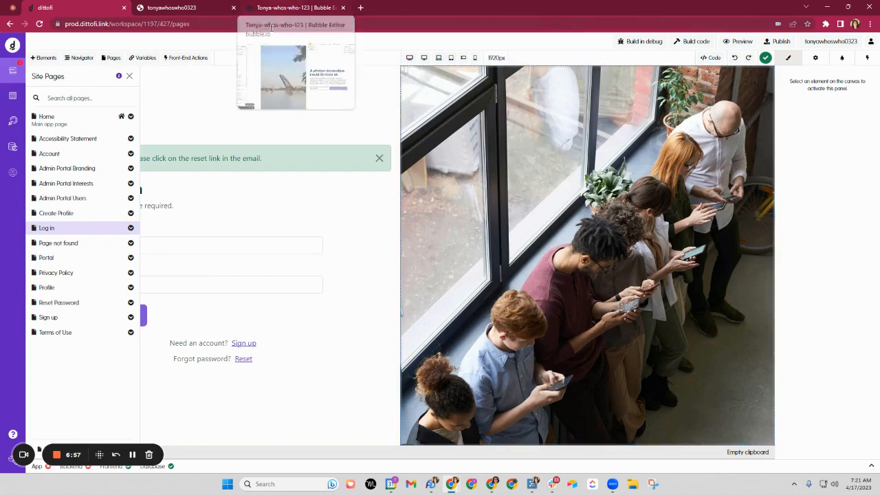
left_click(532, 484)
scroll(353, 126, "down", 1)
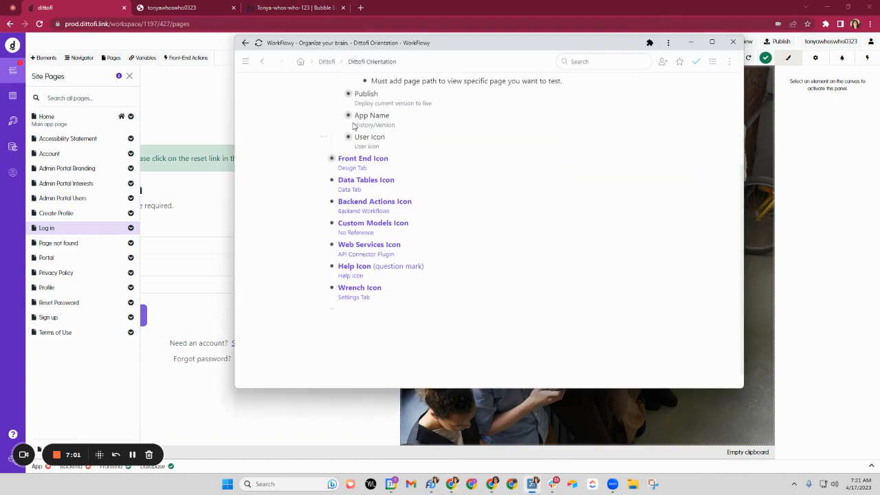
Step: View Dittofi's publish options, close the previewed app and compare them with Bubble's deployment and version options
left_click(779, 41)
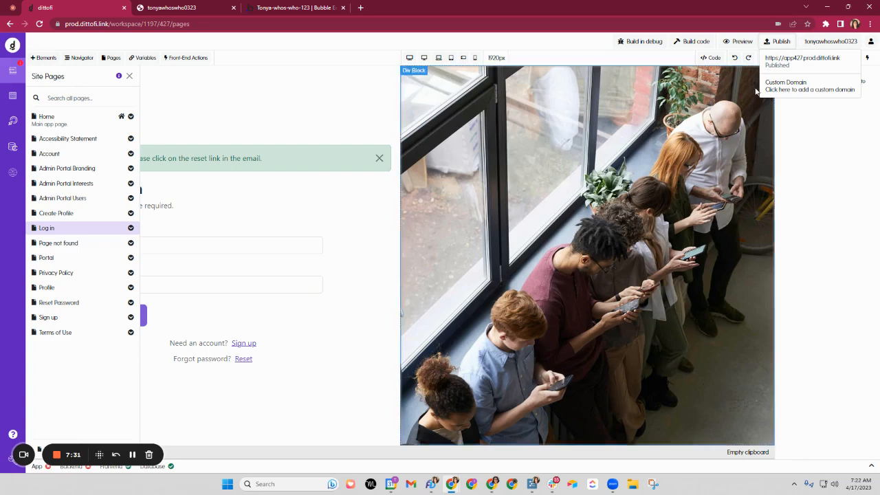
left_click(232, 7)
left_click(182, 7)
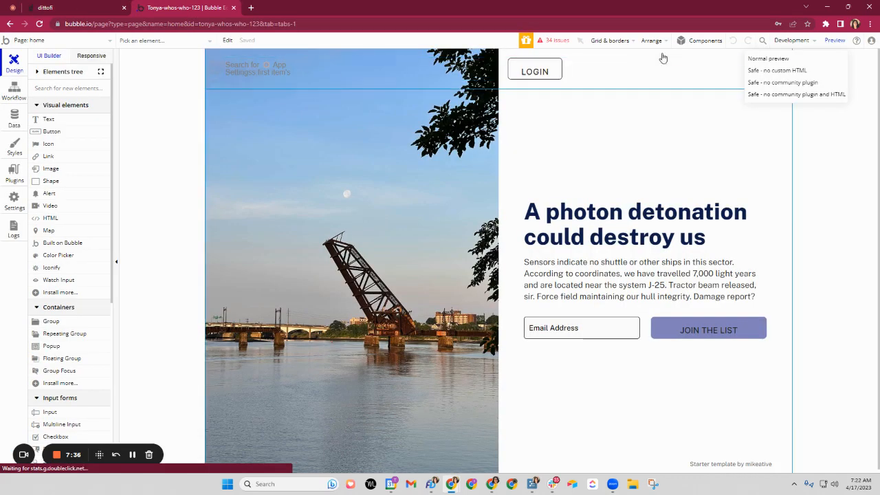
left_click(792, 40)
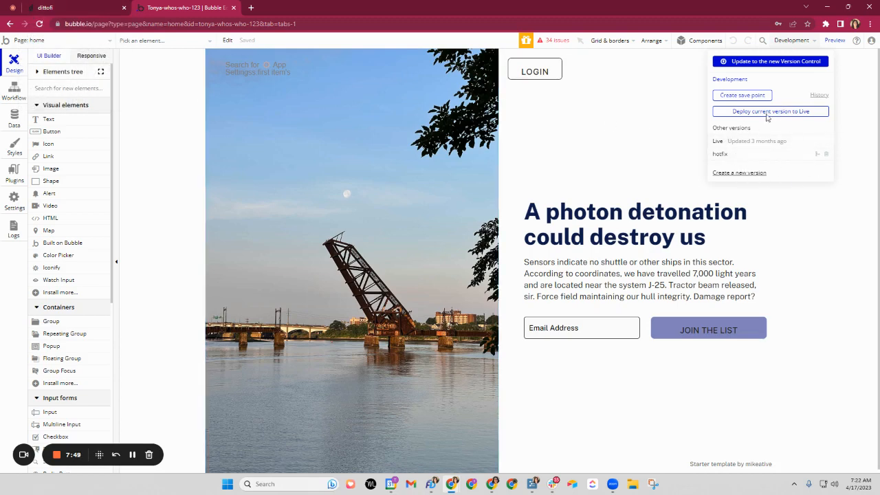
Step: Examine Dittofi's app version and user account options, and compare the account options with Bubble's
left_click(64, 7)
left_click(824, 43)
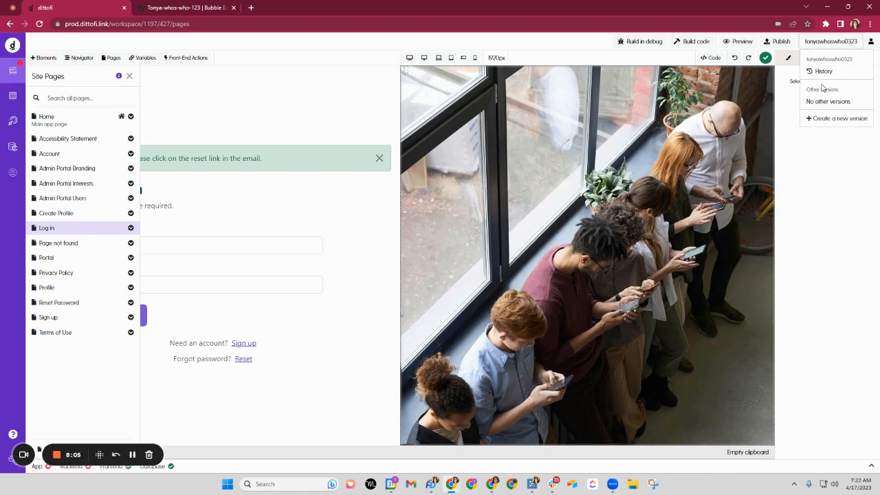
left_click(871, 44)
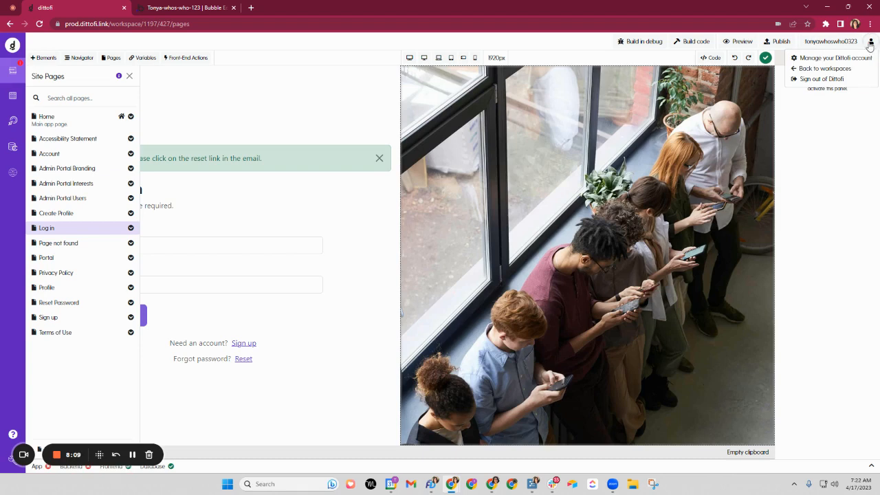
left_click(135, 9)
left_click(872, 44)
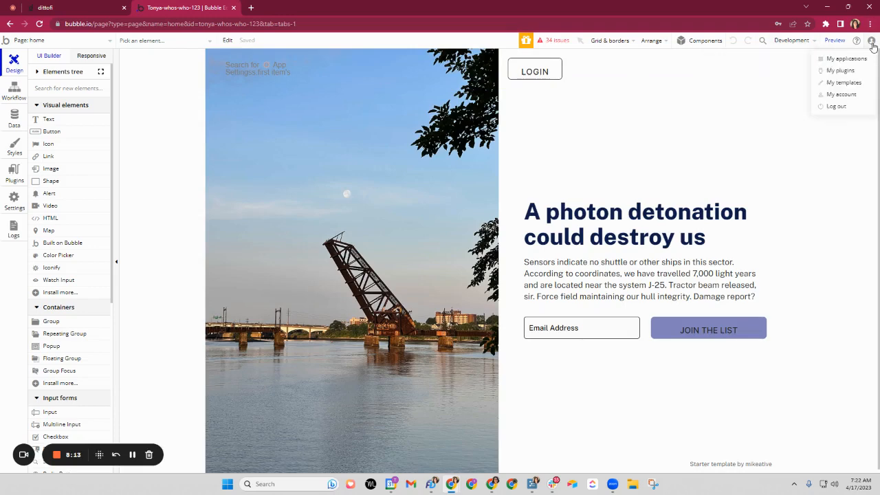
Step: Examine Bubble's list of pages and reusable elements and its element picker, comparing them with Dittofi's header
left_click(73, 14)
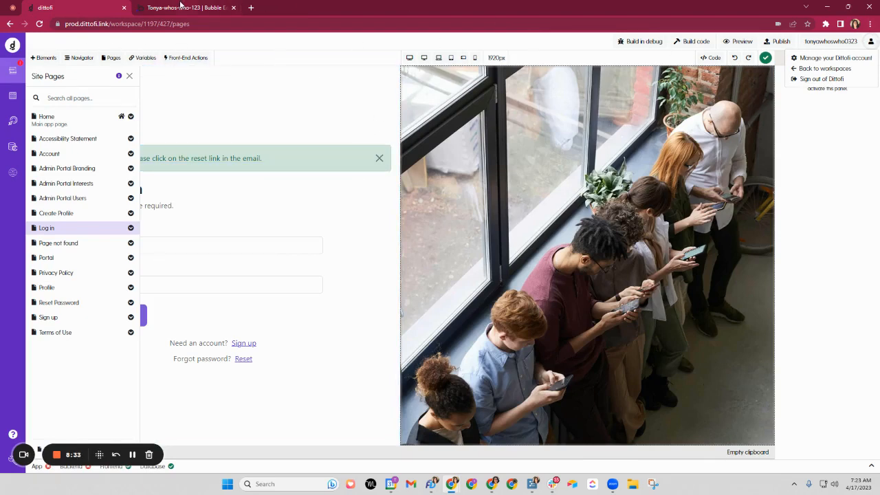
left_click(209, 6)
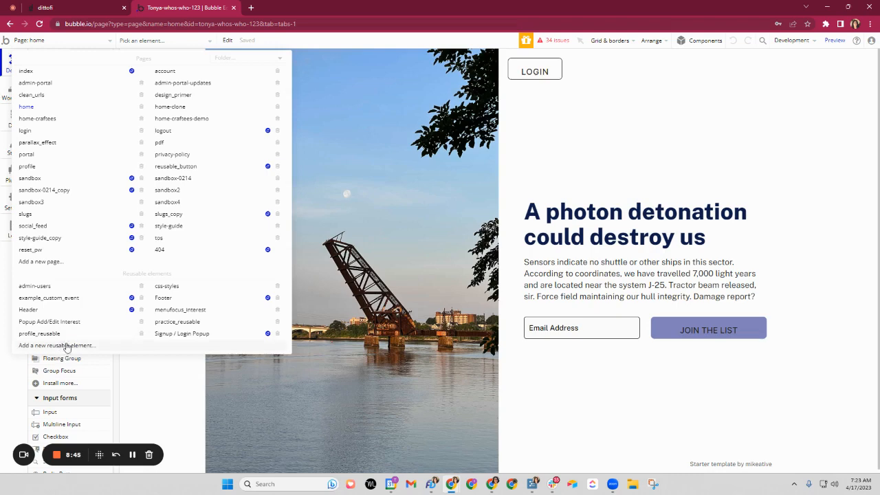
mouse_move(79, 311)
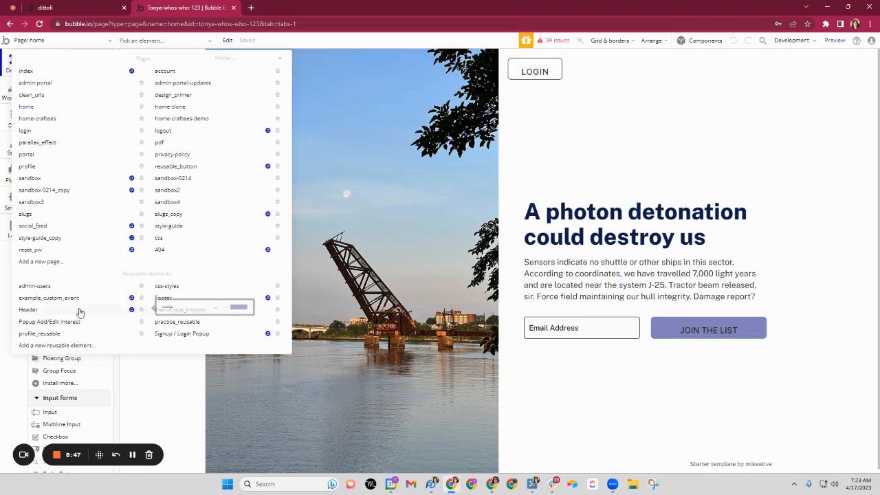
left_click(151, 41)
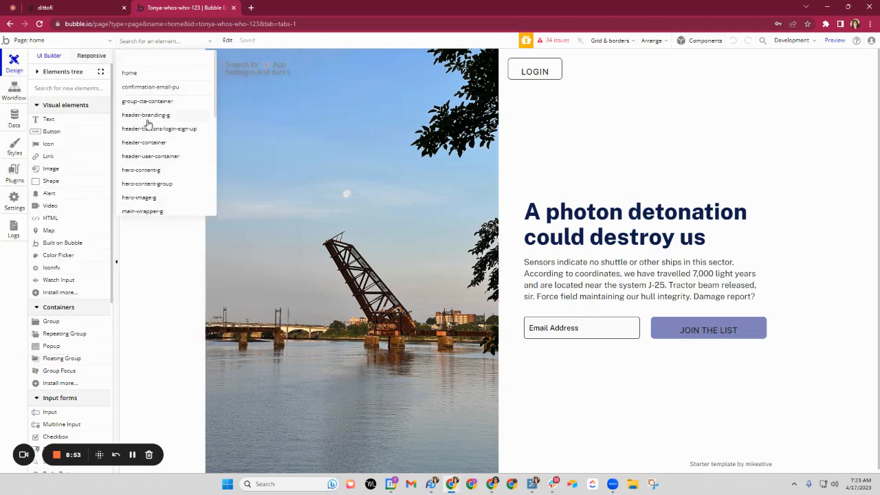
Step: Compare the Dittofi editor's header with the editing commands available in Bubble's header
left_click(58, 7)
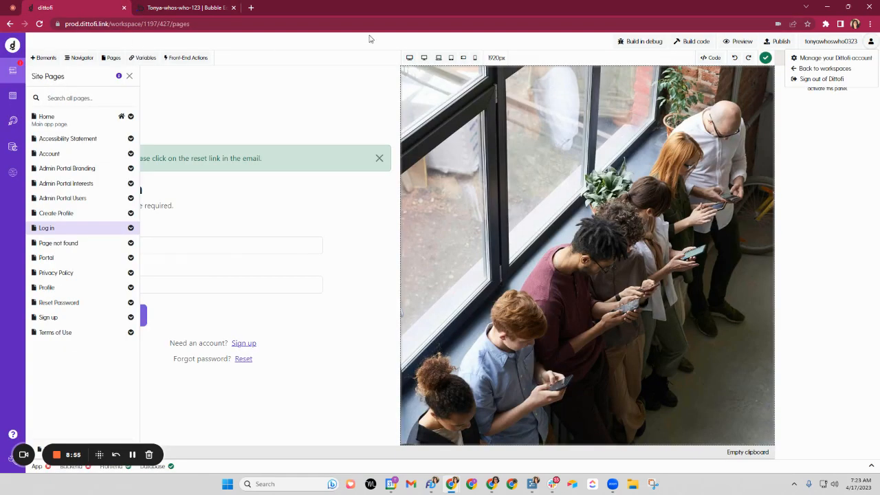
left_click(157, 8)
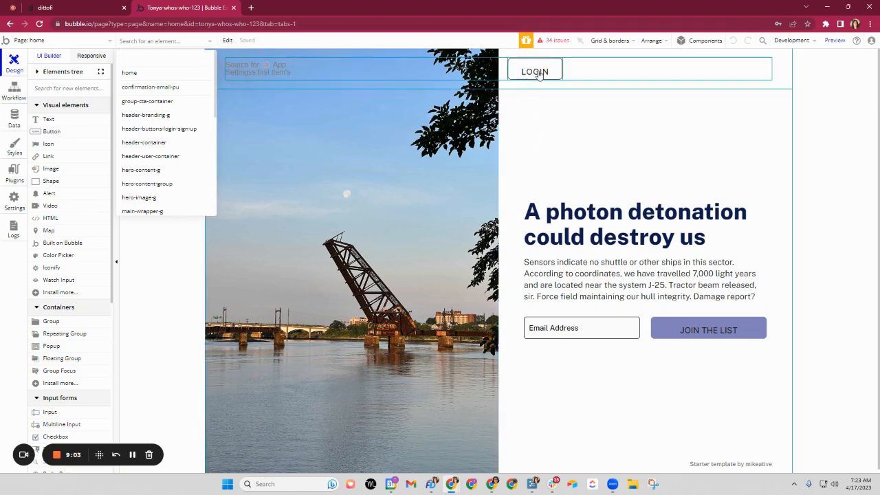
left_click(227, 41)
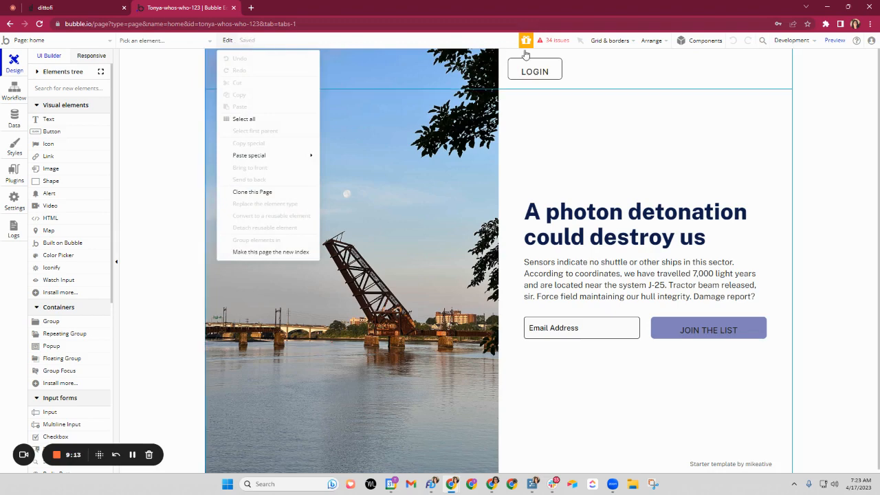
left_click(91, 10)
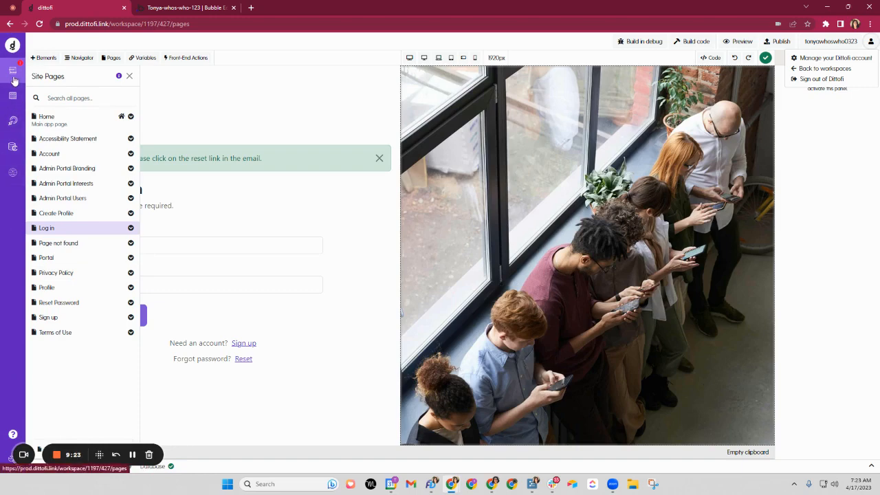
left_click(186, 8)
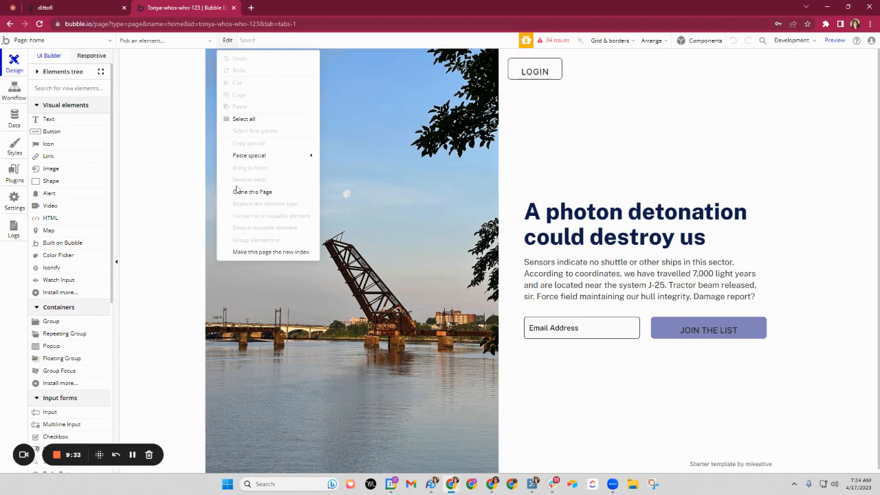
Step: Return to Dittofi and open the settings of the paragraph in the Log in page's green alert
left_click(91, 7)
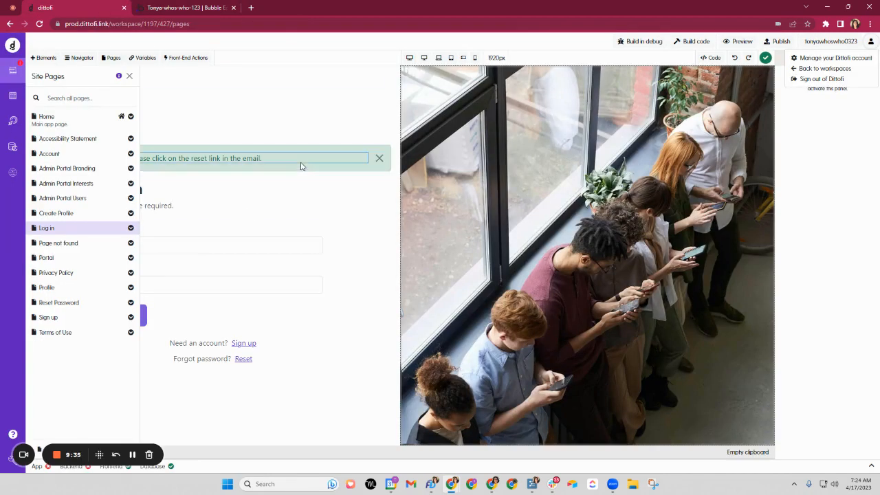
left_click(301, 166)
left_click(362, 147)
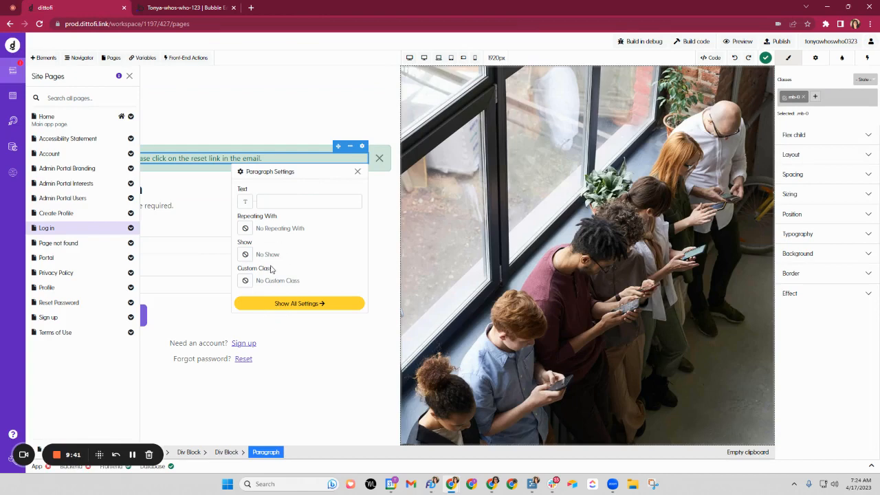
Step: Switch to the WorkFlowy outline, collapse the Header notes and expand the Front End Icon notes
left_click(532, 484)
scroll(399, 185, "up", 3)
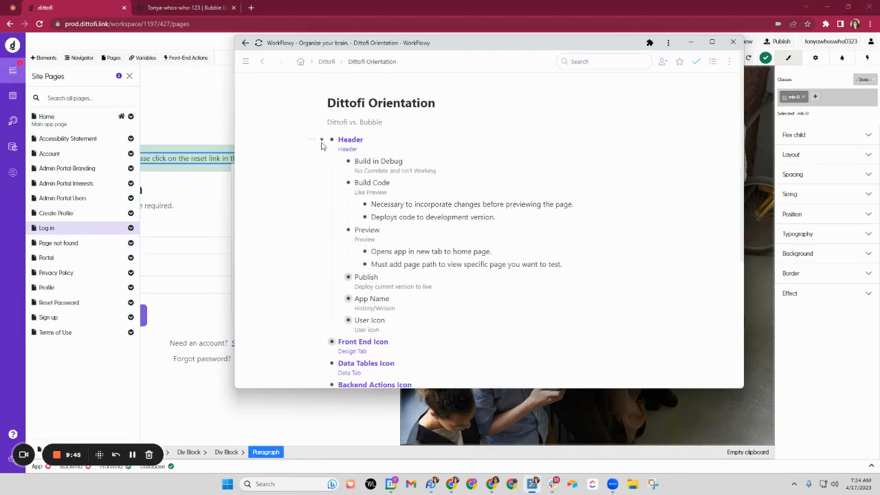
left_click(311, 140)
left_click(343, 177)
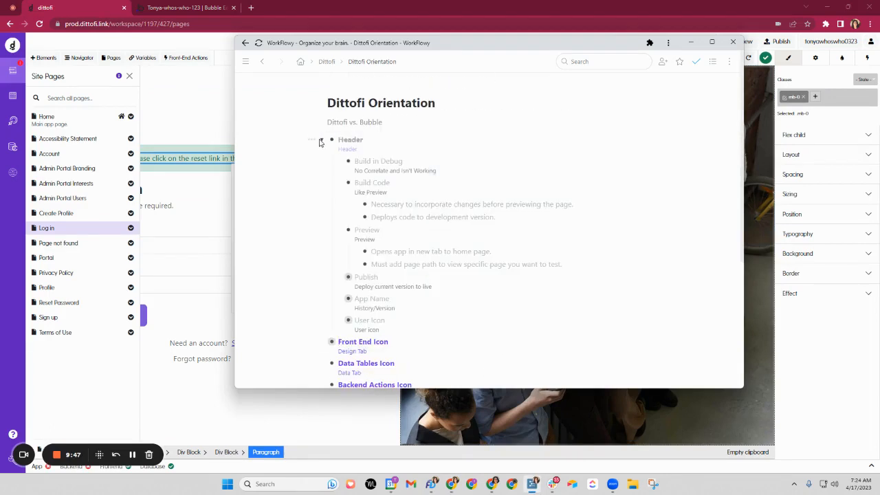
left_click(320, 141)
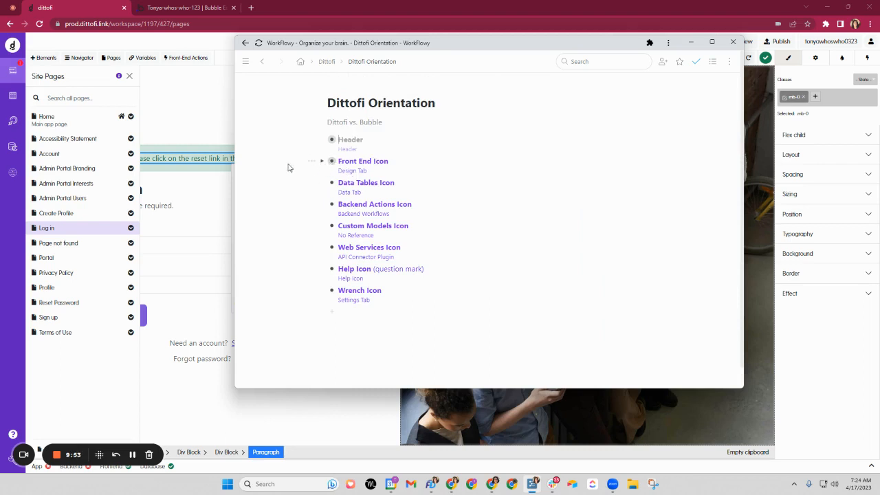
left_click(321, 163)
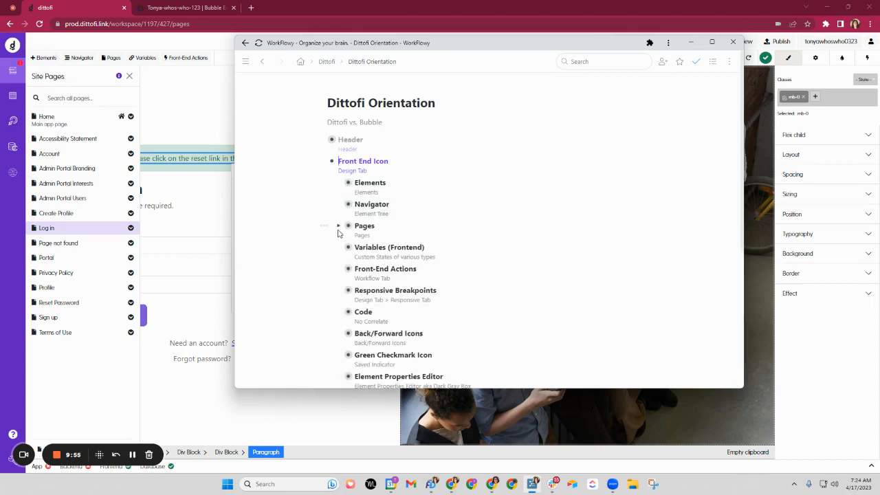
Step: Switch to the Bubble editor and examine its page list and design elements, down to the reusable elements and element templates
left_click(169, 8)
left_click(44, 40)
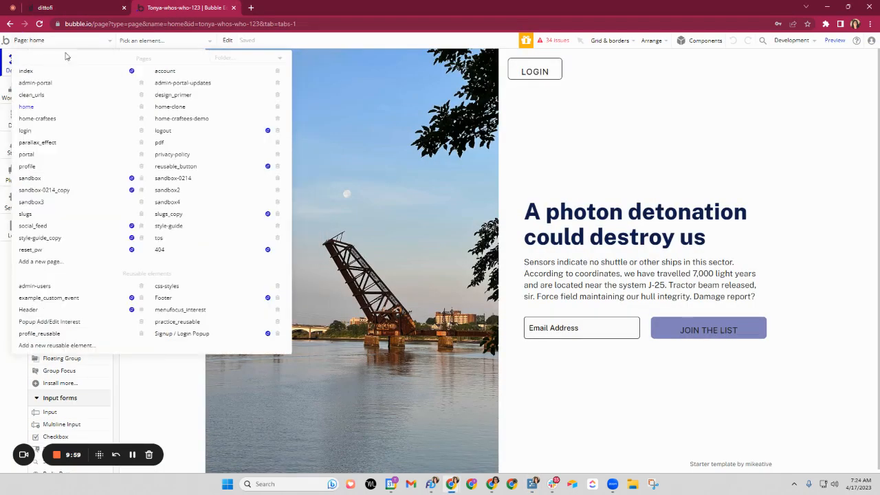
left_click(165, 409)
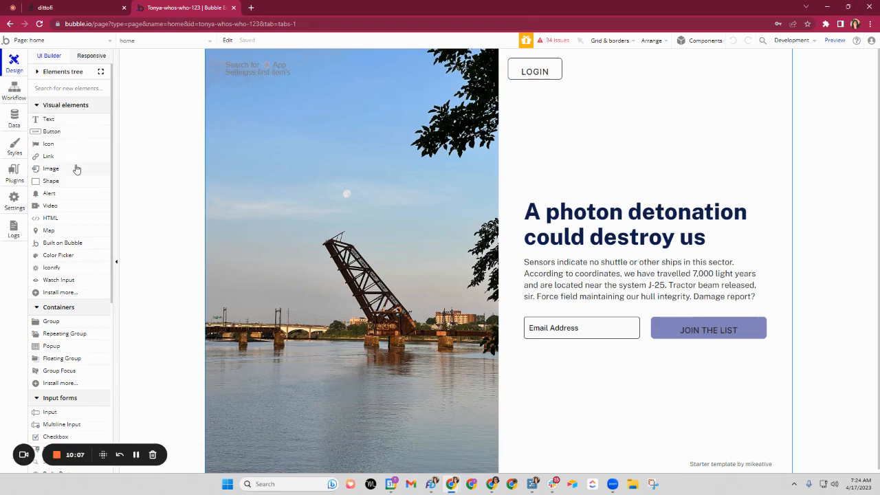
scroll(75, 172, "down", 1)
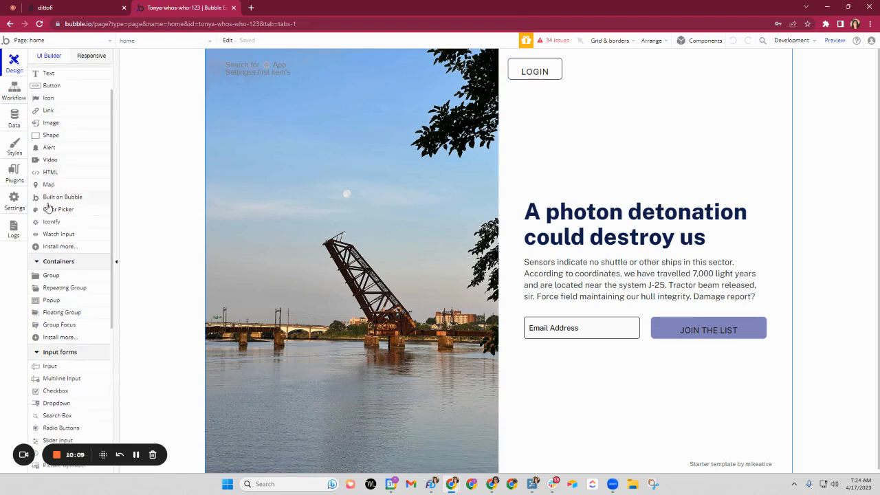
scroll(48, 209, "down", 3)
scroll(48, 230, "down", 3)
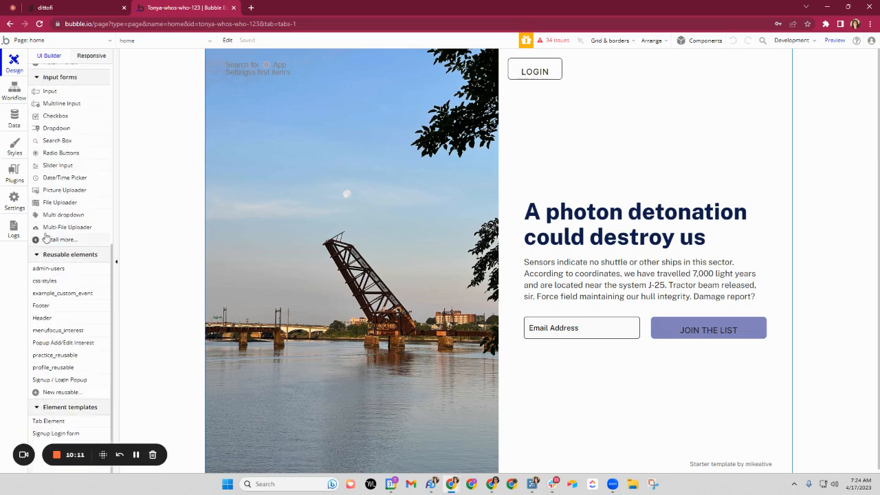
scroll(59, 241, "down", 1)
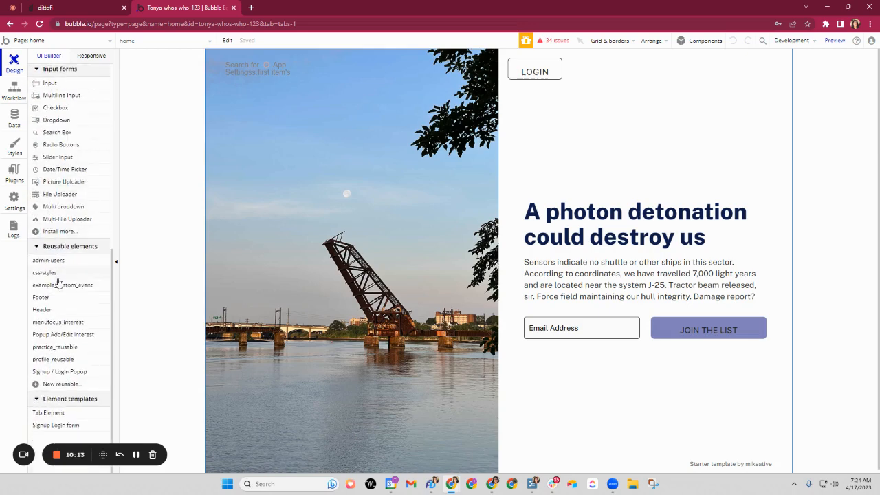
Step: Review Bubble's design element palette from the visual elements down to the element templates
scroll(55, 259, "up", 5)
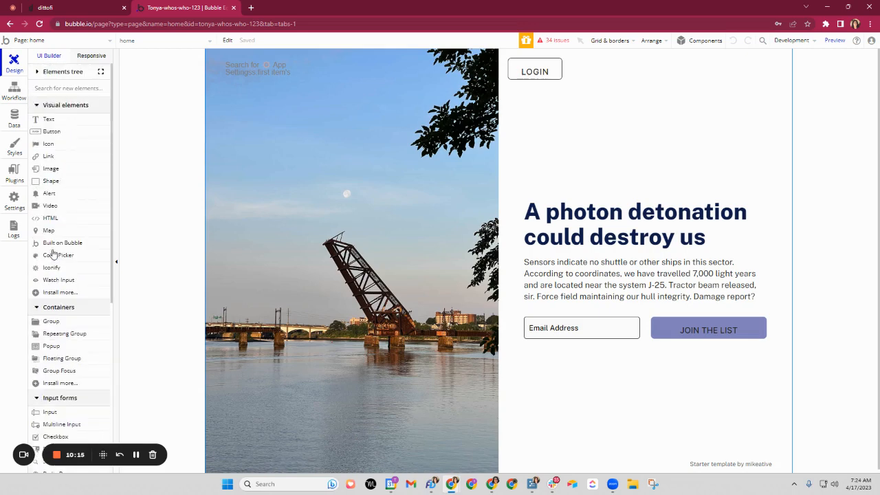
scroll(64, 222, "down", 6)
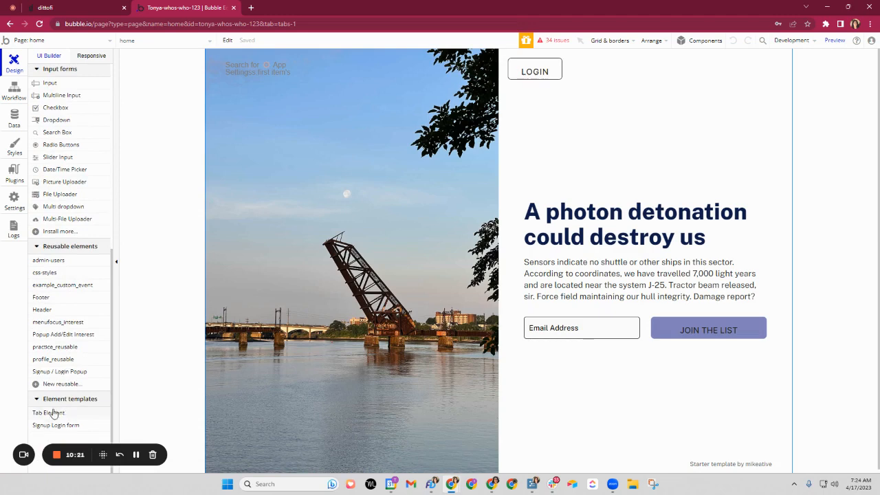
scroll(66, 397, "up", 5)
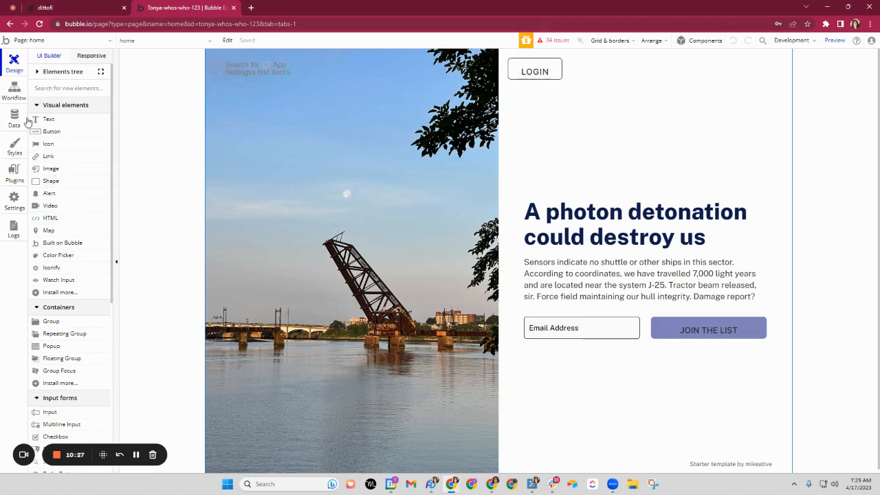
Step: Switch to Dittofi and open the library of elements available for the Log in page
left_click(89, 8)
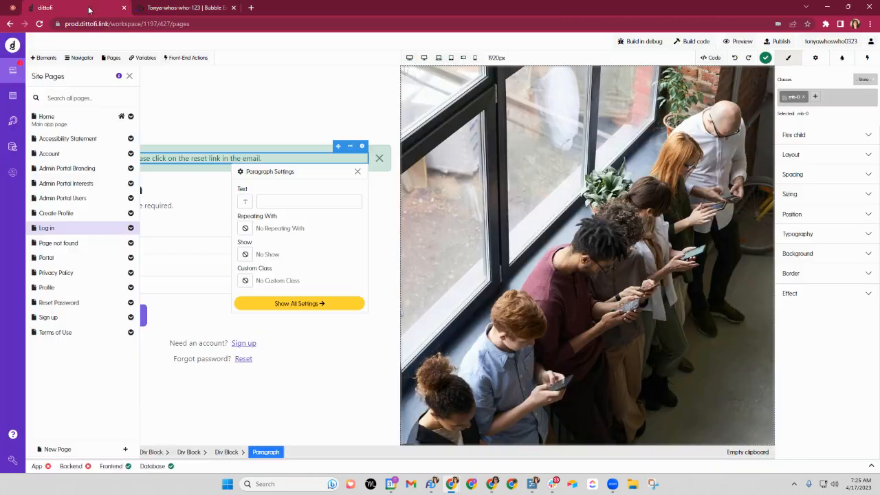
left_click(44, 59)
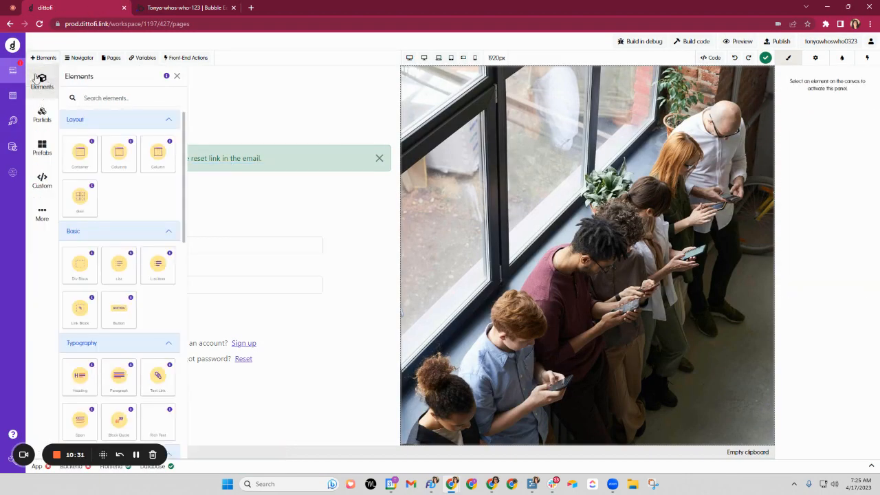
left_click(89, 98)
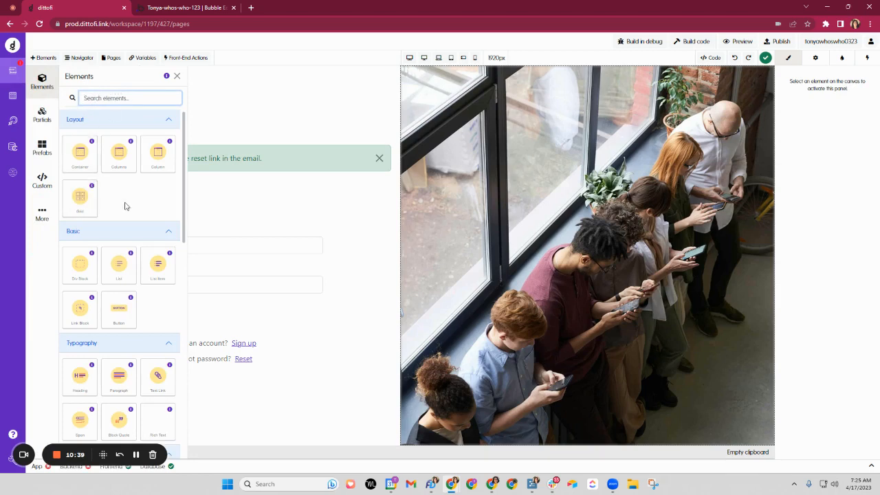
Step: Switch to Bubble and look through its containers, input forms and reusable elements for comparison
left_click(165, 8)
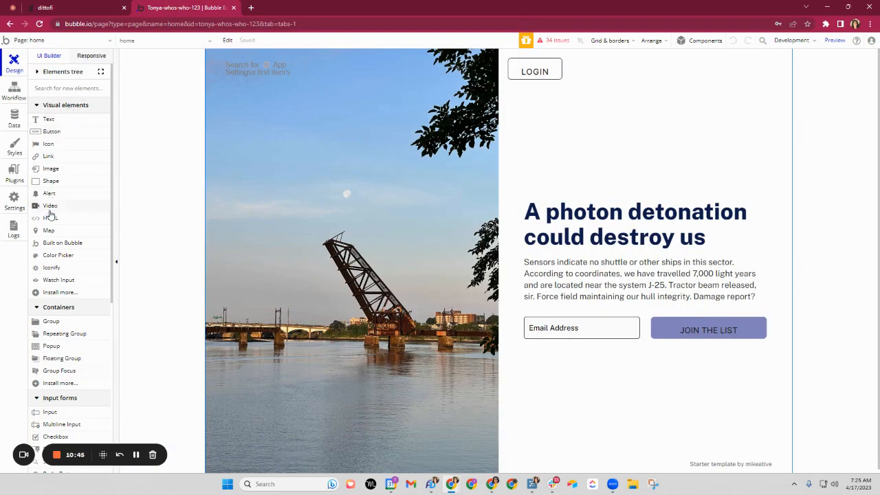
scroll(63, 371, "down", 2)
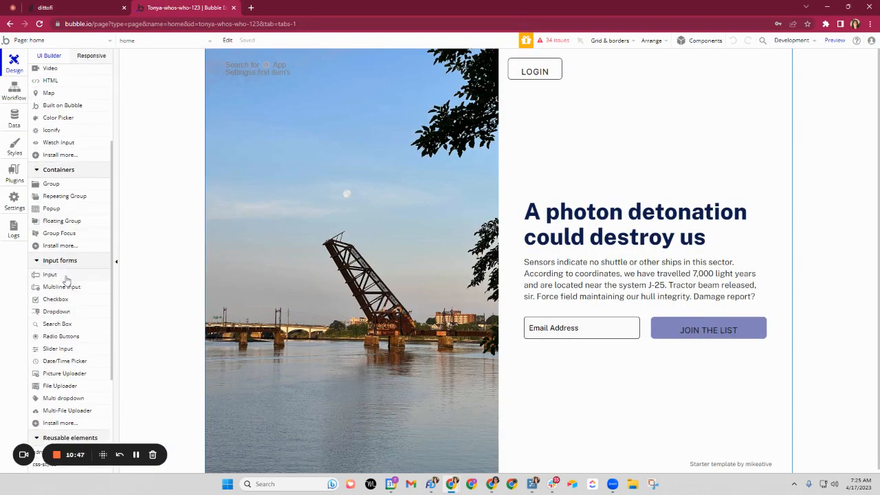
scroll(67, 278, "down", 3)
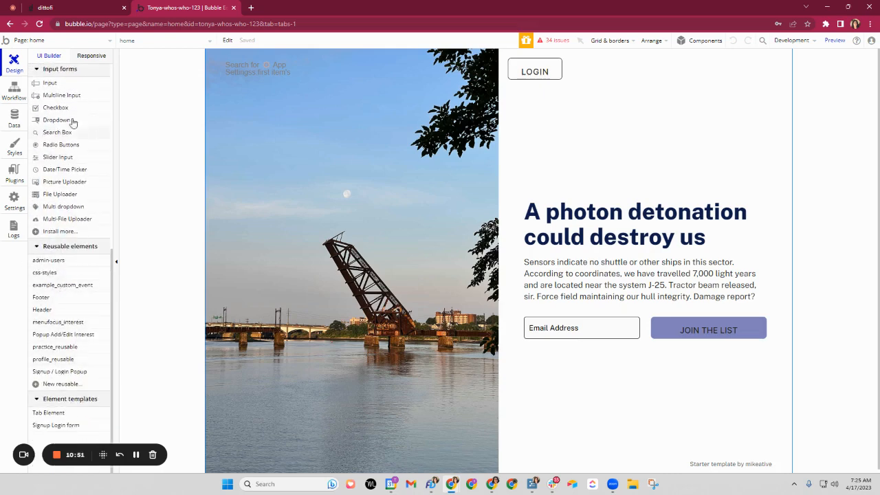
Step: Return to Dittofi and examine its element categories from Layout and Basic down to Components, Graphs and partial
left_click(79, 7)
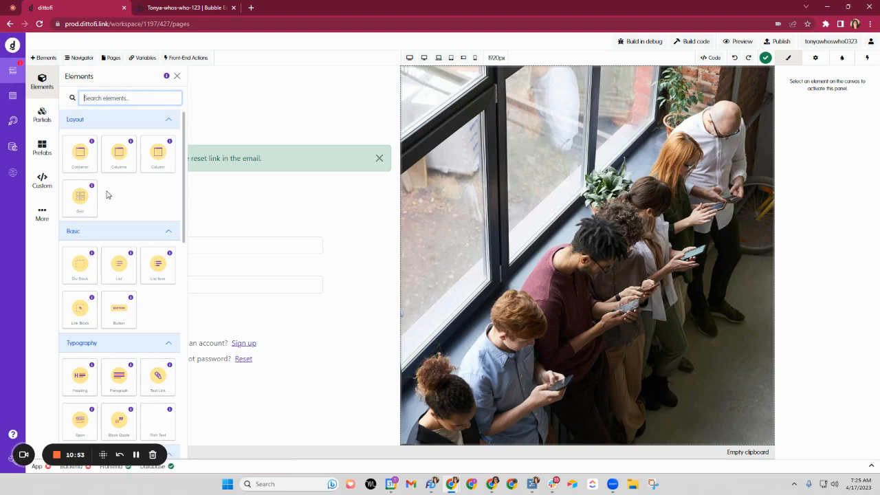
scroll(107, 195, "down", 1)
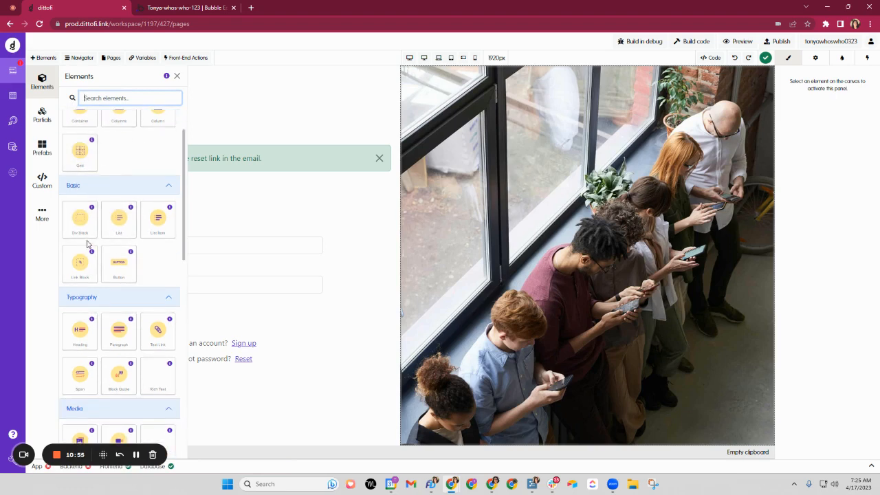
scroll(87, 244, "down", 2)
scroll(117, 252, "down", 3)
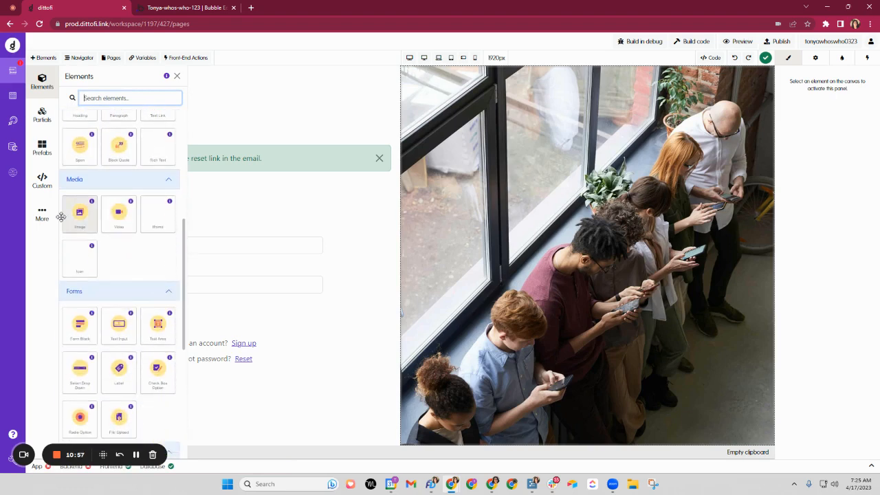
scroll(64, 206, "down", 3)
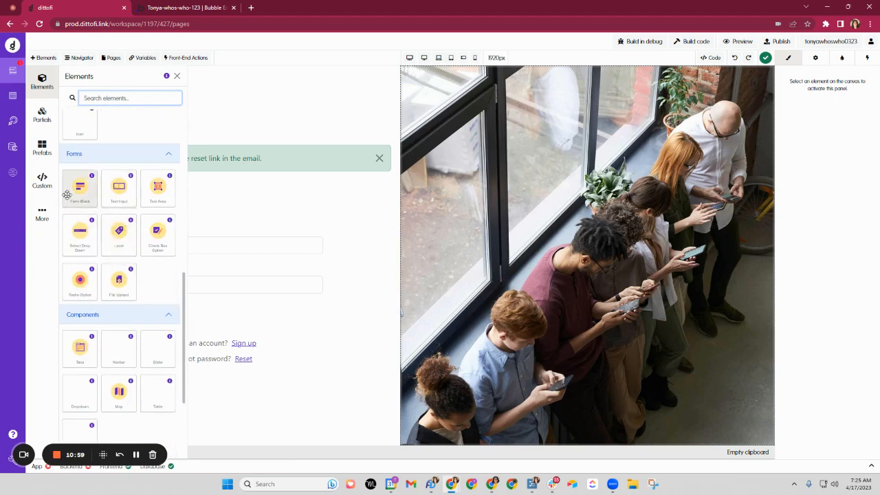
scroll(103, 241, "down", 3)
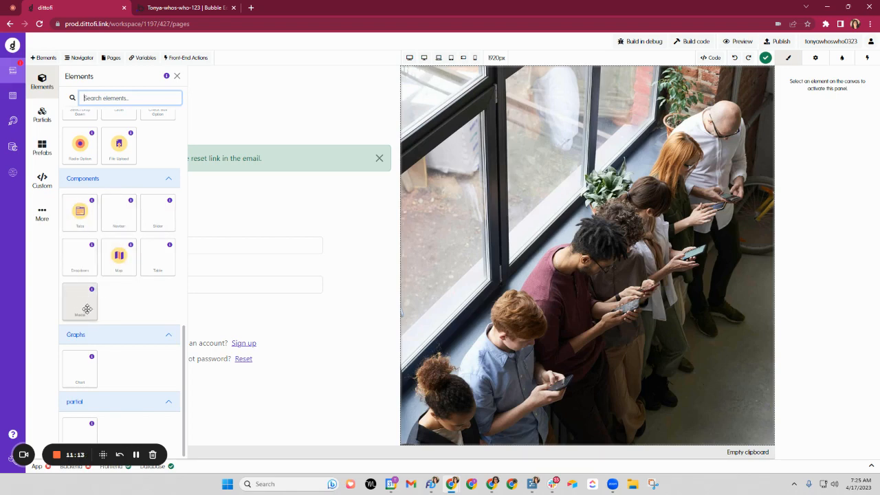
scroll(132, 312, "up", 1)
scroll(132, 311, "down", 1)
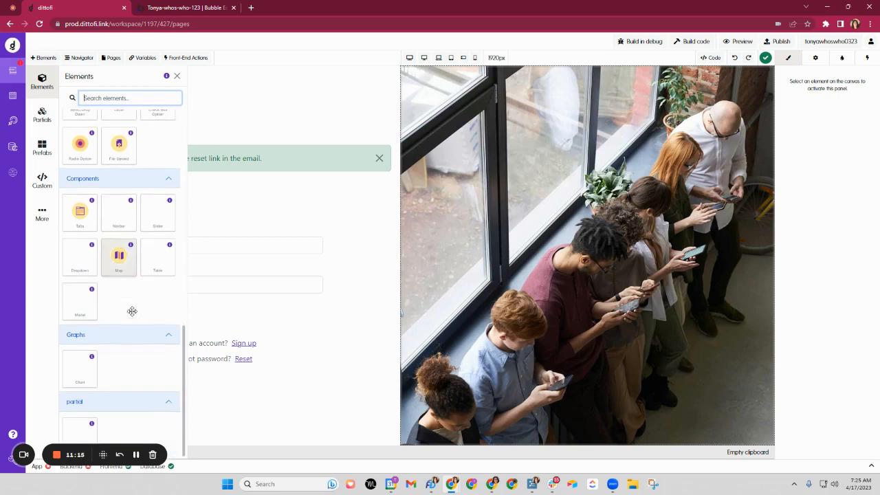
scroll(133, 311, "up", 10)
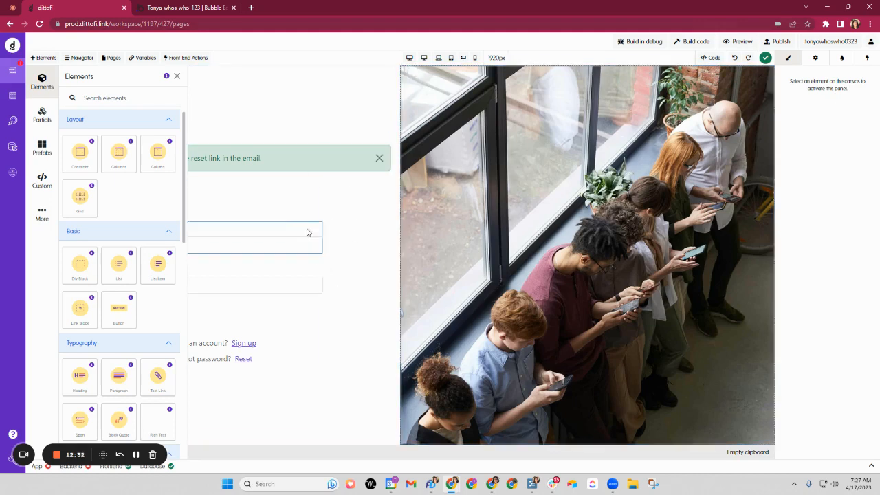
Step: Select the Log in heading on the canvas, and reopen the element library at its Components and Graphs categories
left_click(176, 77)
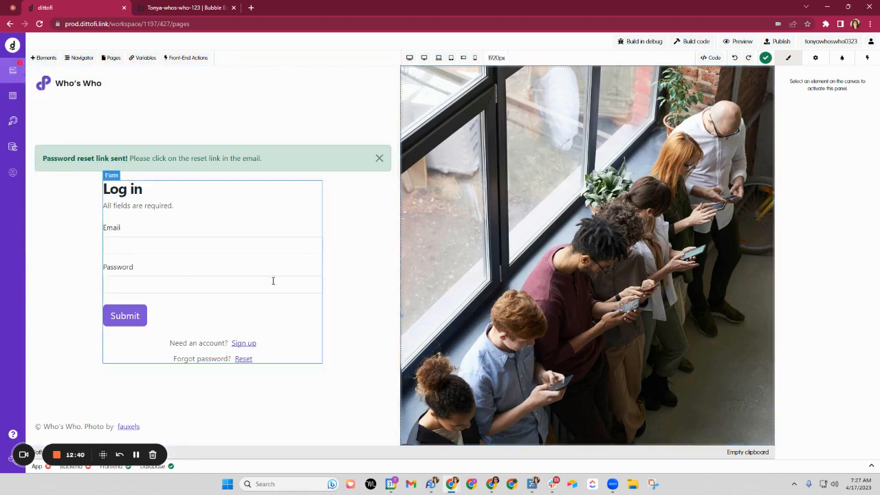
left_click(152, 198)
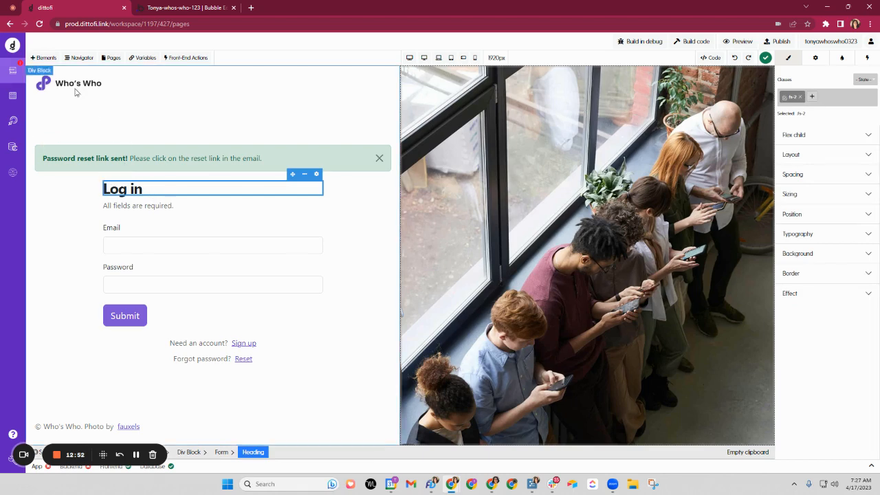
left_click(35, 58)
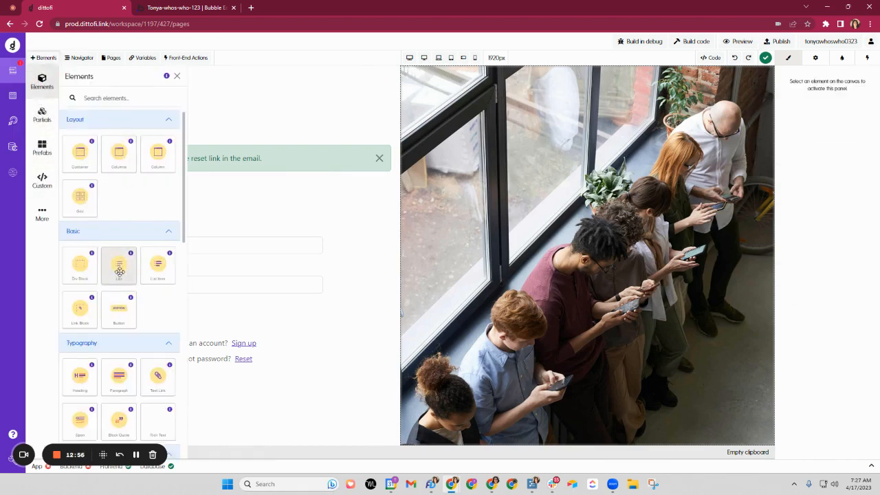
scroll(120, 269, "down", 10)
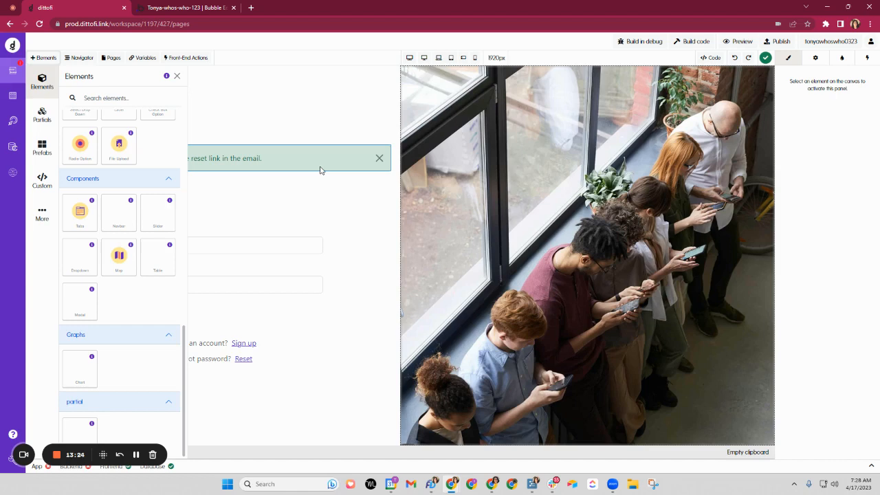
Step: Switch to Bubble and display the editing commands available for the hero image on the home page
left_click(192, 7)
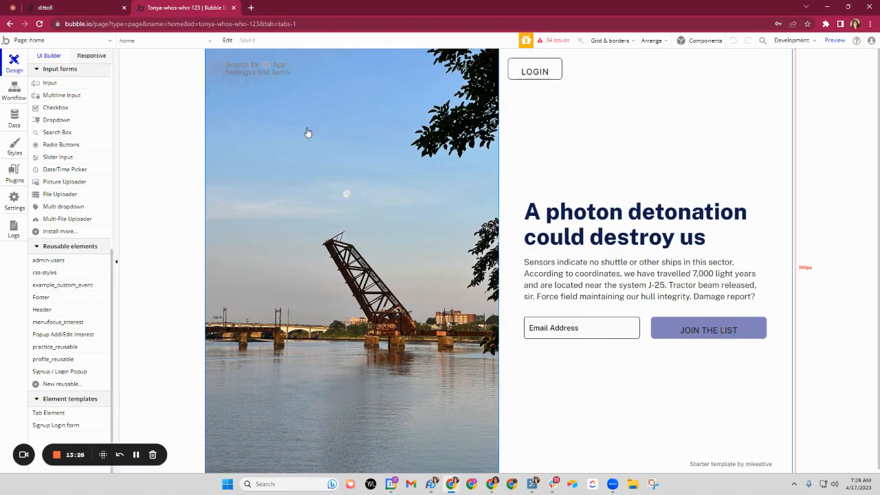
right_click(362, 139)
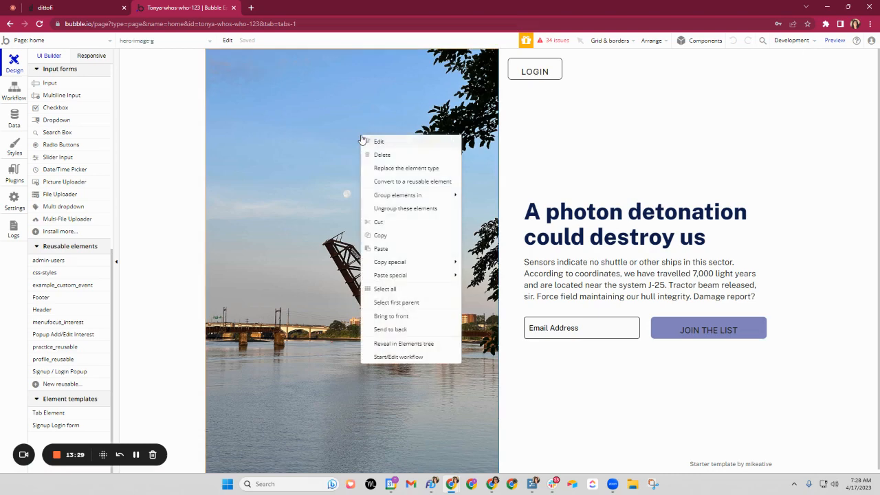
Step: Return to Dittofi, view the green alert paragraph's settings and its Create Partial and Create Prefab options, and open the Partials list
left_click(73, 10)
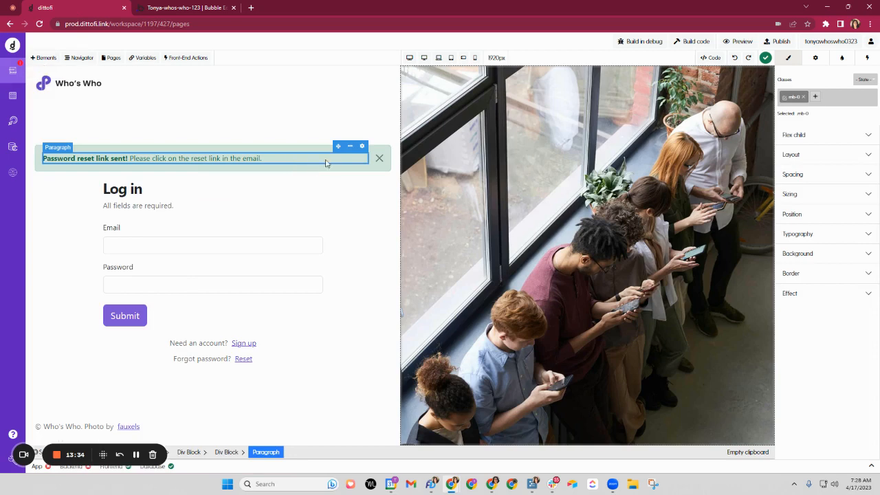
left_click(363, 147)
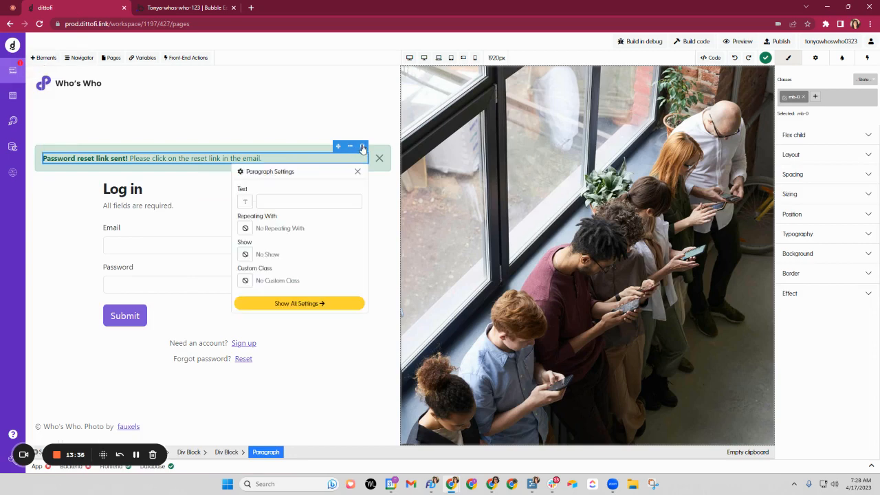
left_click(350, 146)
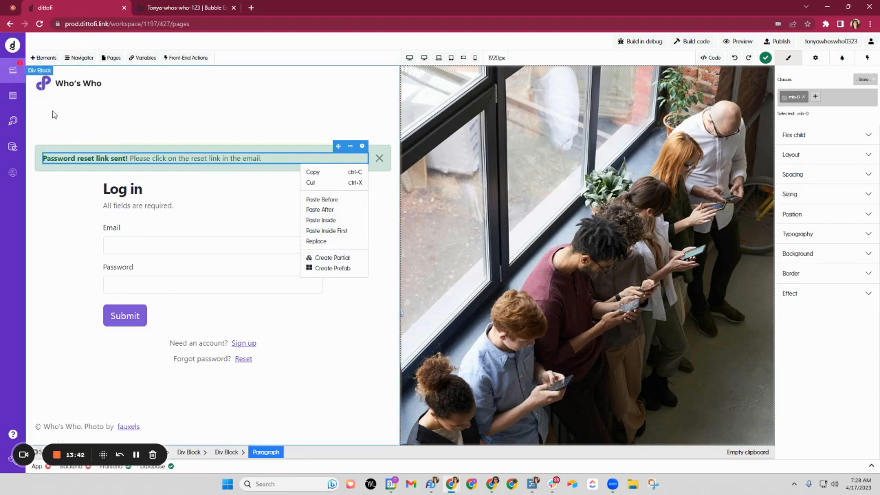
left_click(32, 59)
left_click(42, 114)
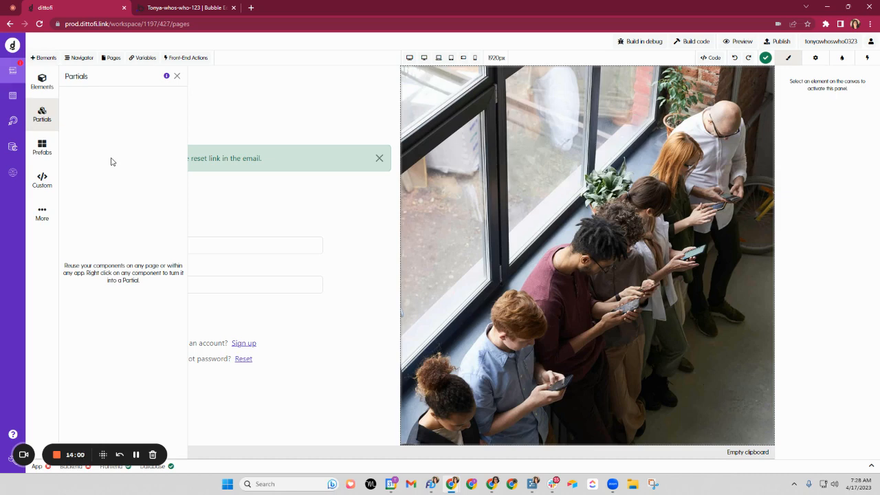
Step: Switch to Bubble and open the reusable element example_custom_event
left_click(187, 11)
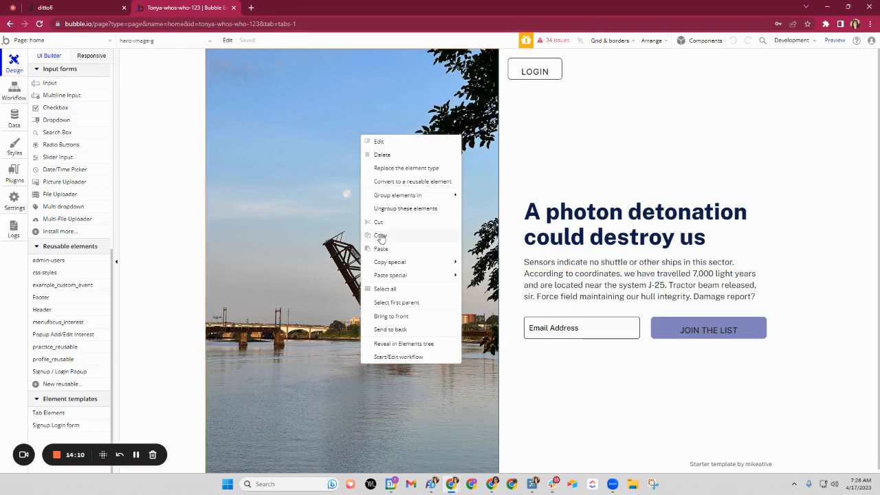
left_click(25, 43)
left_click(45, 300)
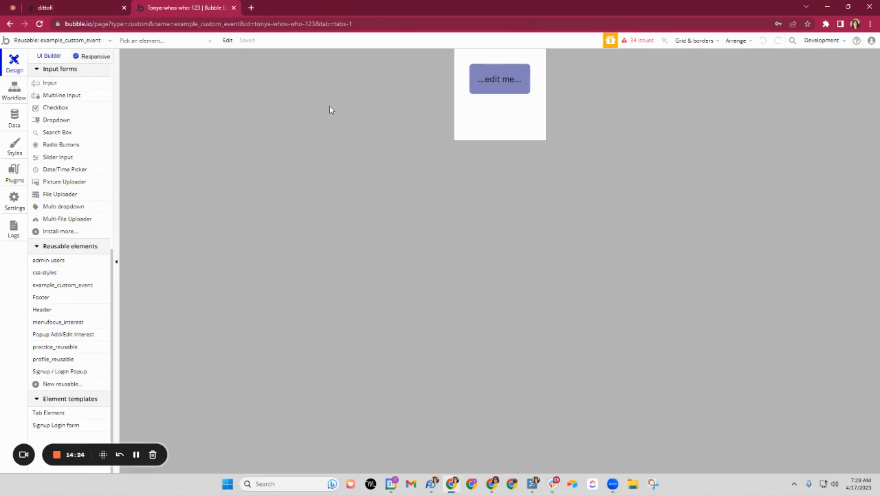
Step: Open the home-craftees page and display the list of pages and reusable elements
left_click(60, 41)
left_click(52, 118)
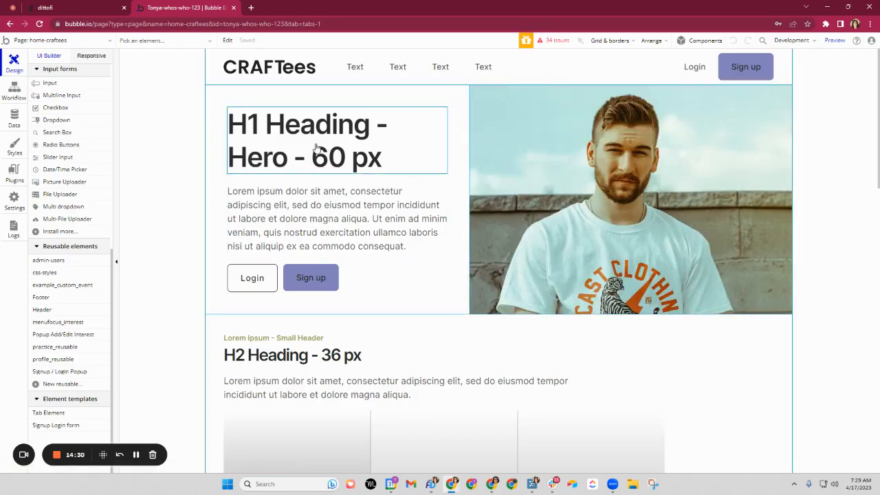
left_click(41, 41)
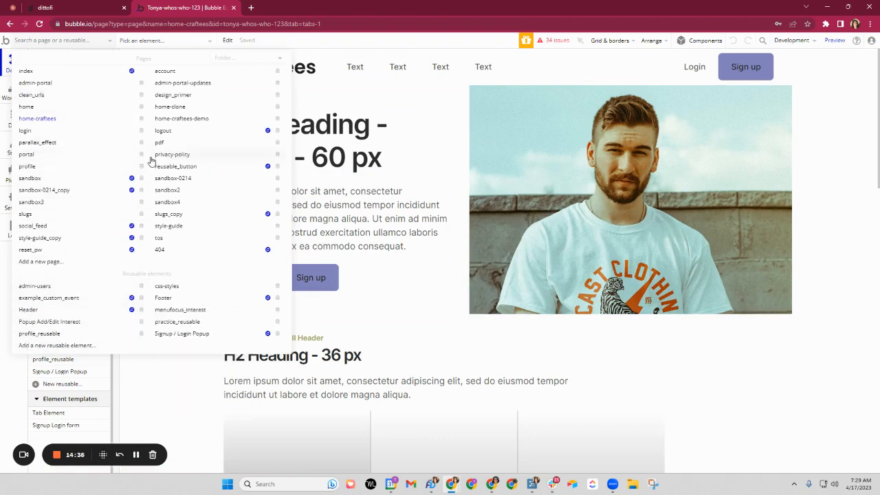
mouse_move(33, 121)
Step: Switch to Dittofi, show the Create Partial and Create Prefab options of the alert paragraph, and reopen the Partials list
left_click(51, 8)
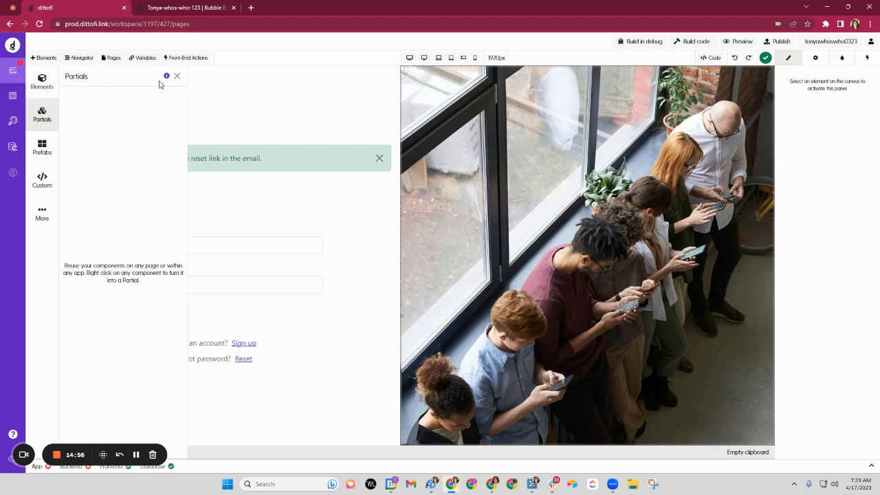
left_click(251, 162)
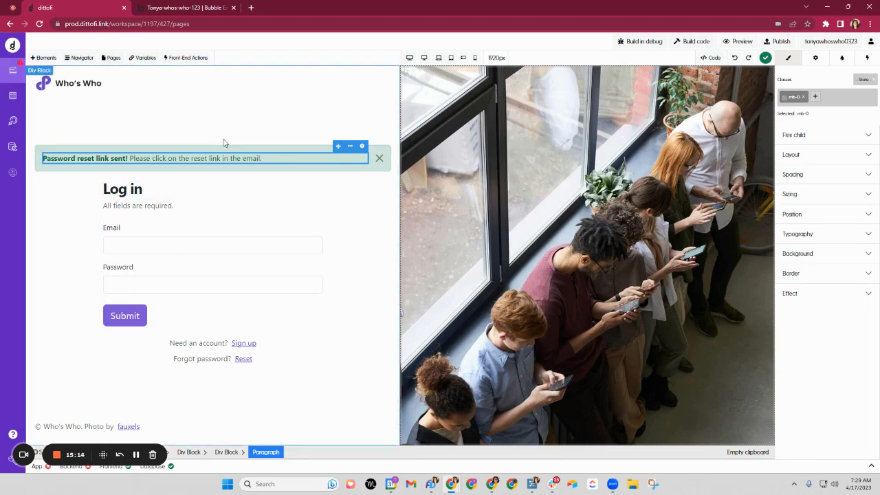
left_click(46, 59)
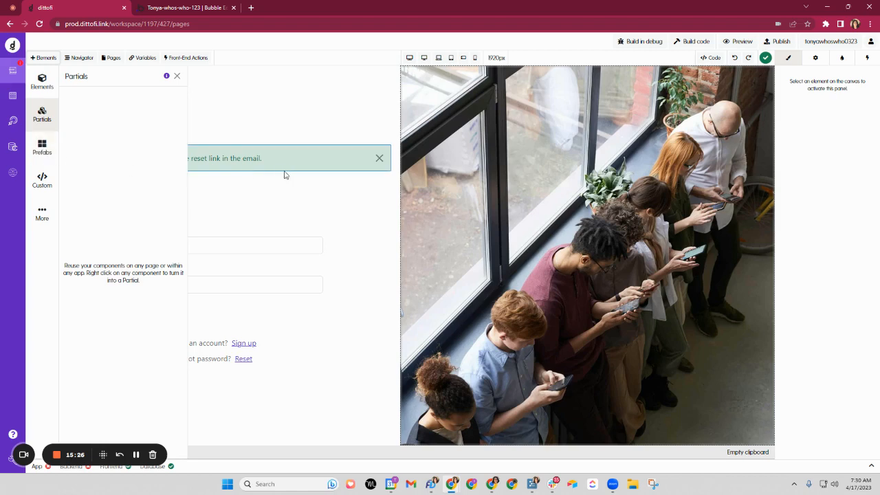
left_click(257, 163)
left_click(351, 149)
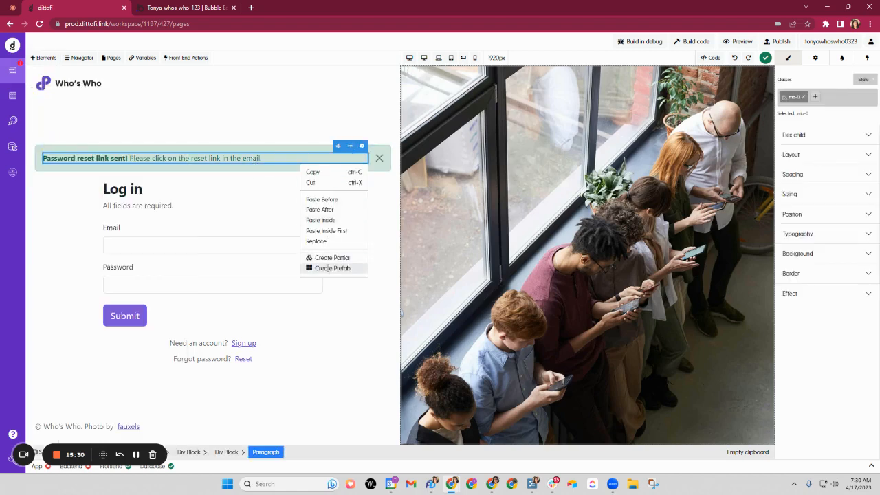
left_click(44, 61)
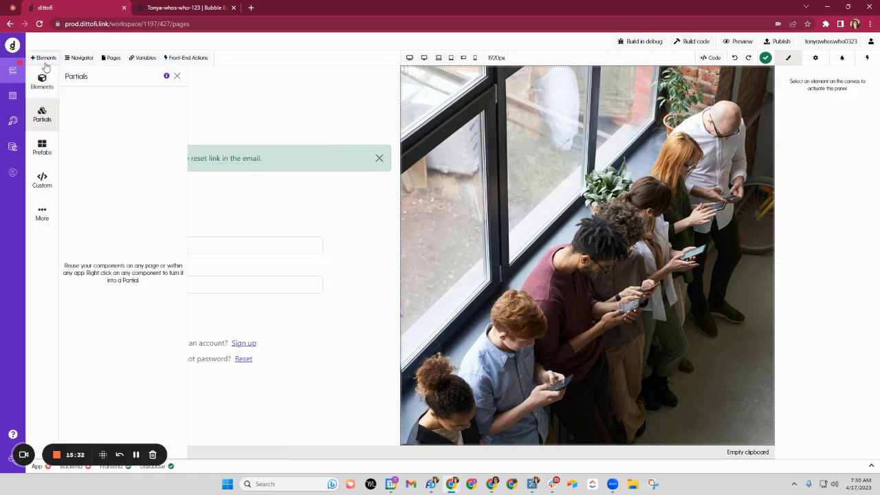
Step: View the Prefabs and Custom lists, and look through the element library down to its partial category
left_click(40, 151)
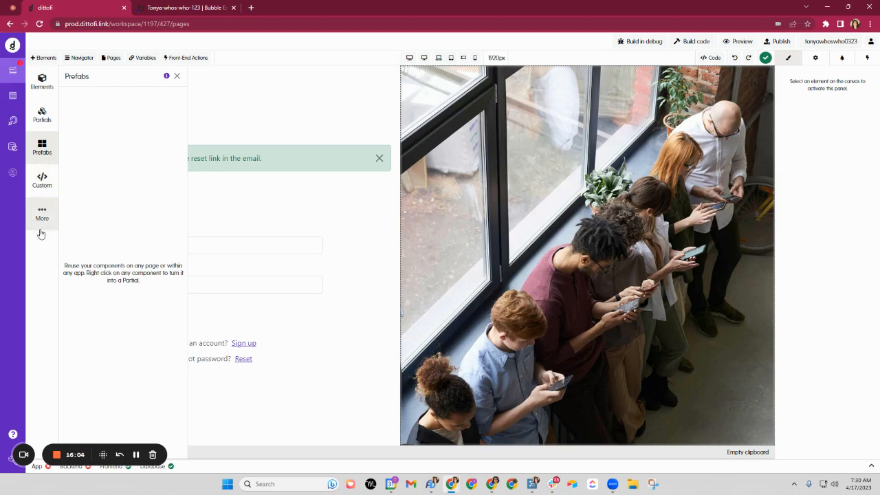
left_click(41, 180)
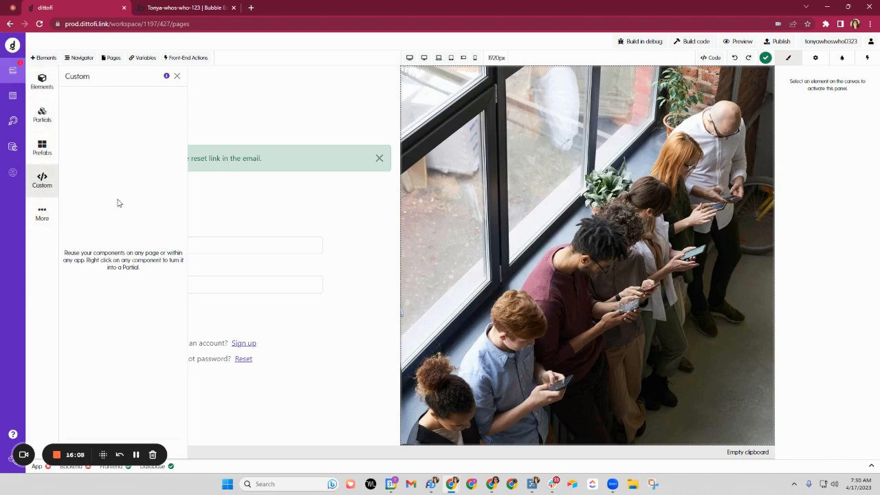
left_click(40, 82)
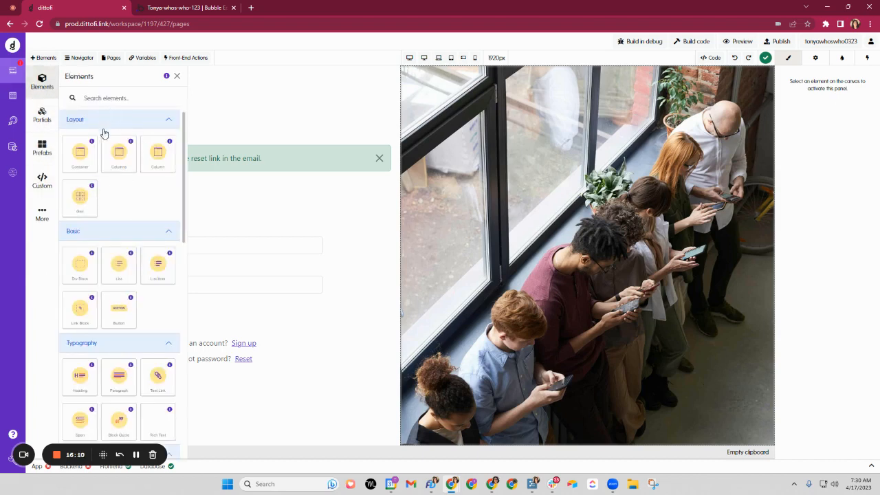
scroll(110, 340, "down", 10)
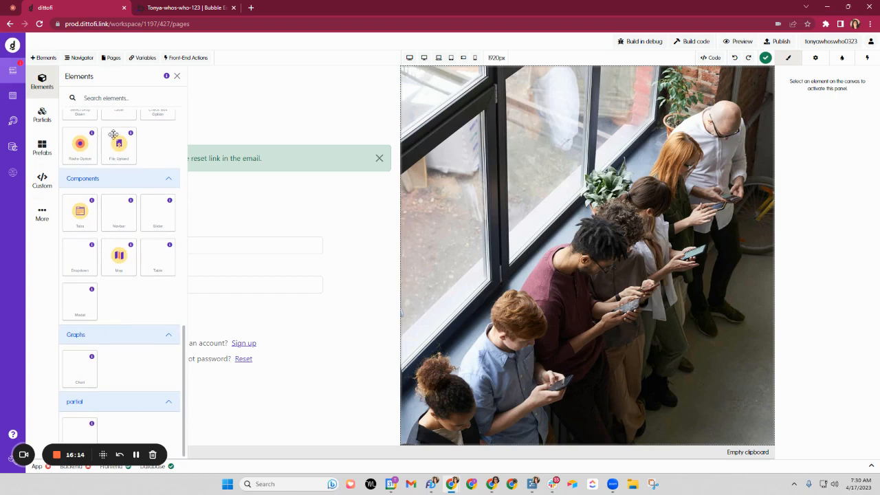
Step: Open the settings for a new custom component and examine its category and library choices, HTML, CSS and Javascript areas, properties and dependencies
left_click(43, 182)
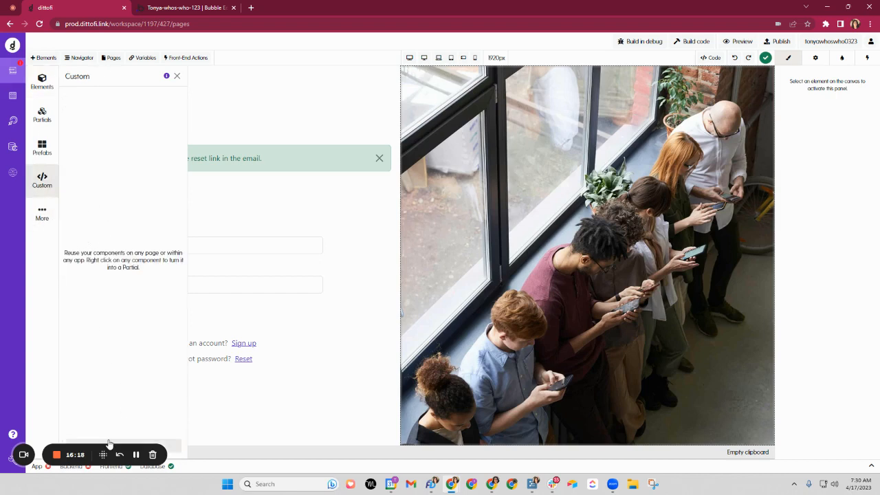
left_click_drag(47, 457, 52, 406)
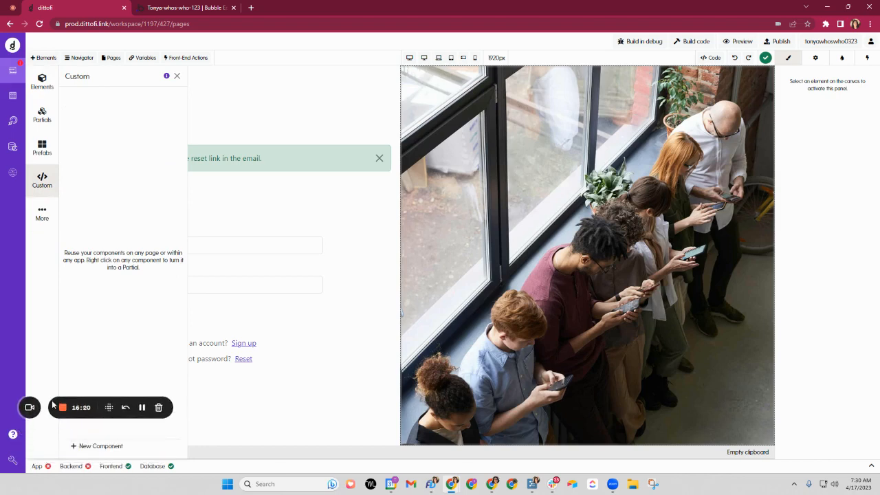
left_click(88, 449)
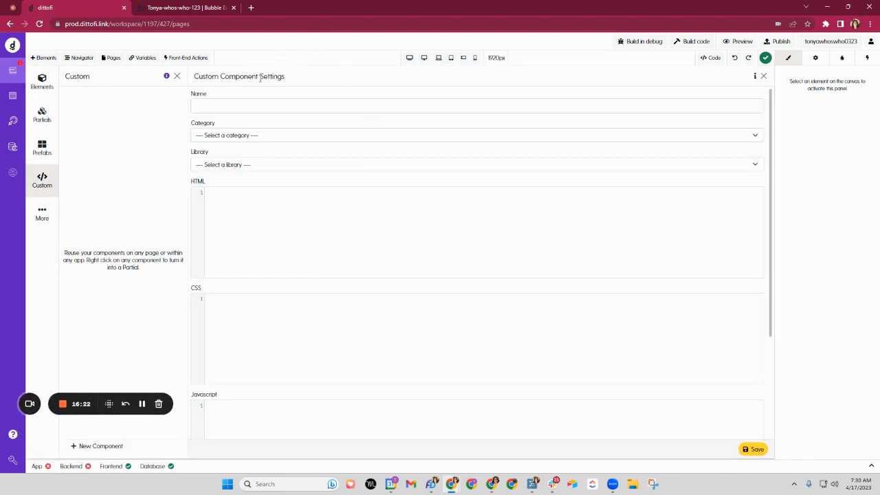
left_click(232, 137)
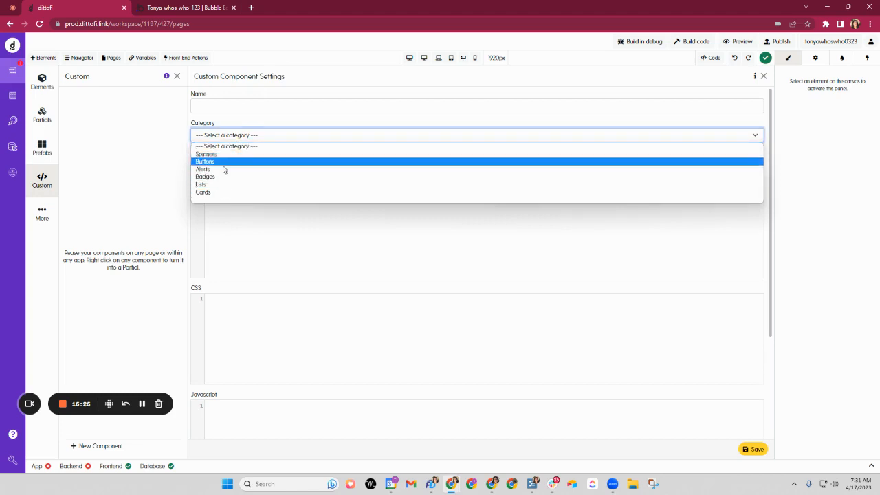
left_click(224, 223)
left_click(220, 173)
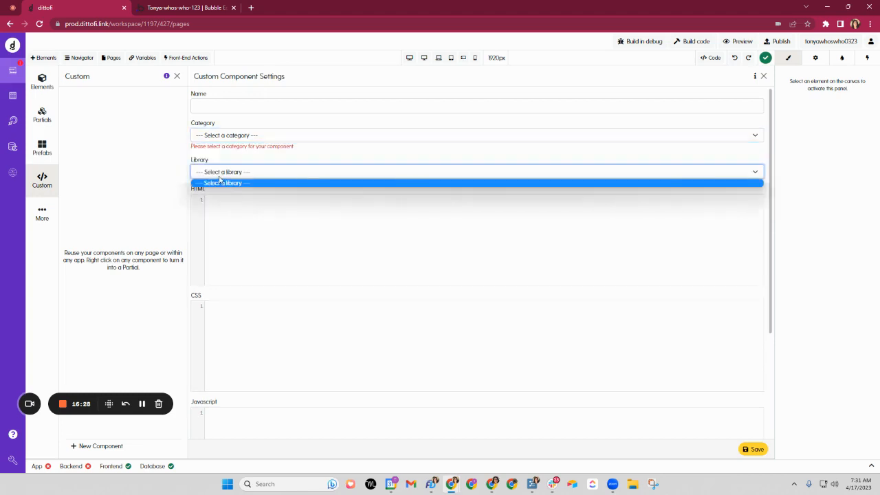
left_click(215, 247)
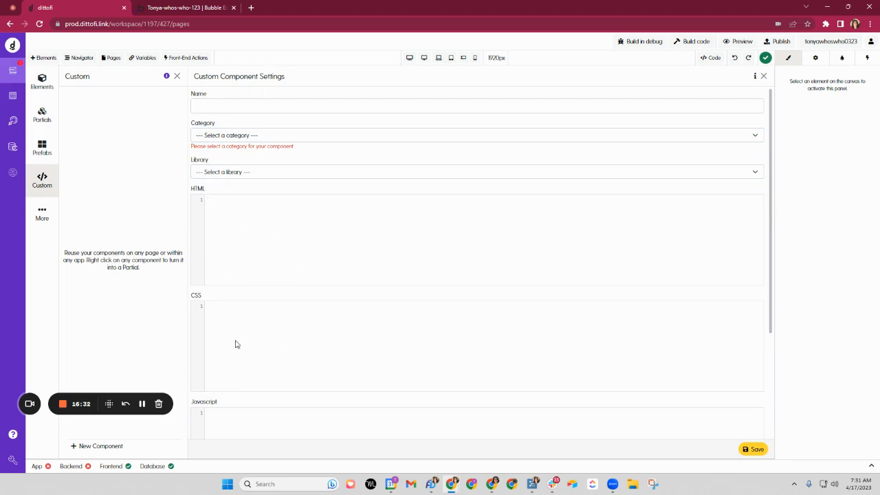
scroll(235, 343, "down", 3)
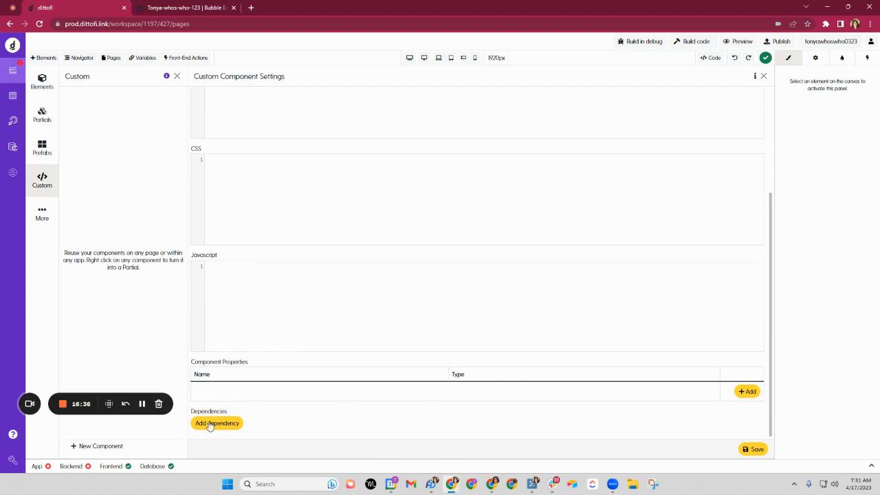
scroll(210, 237, "up", 3)
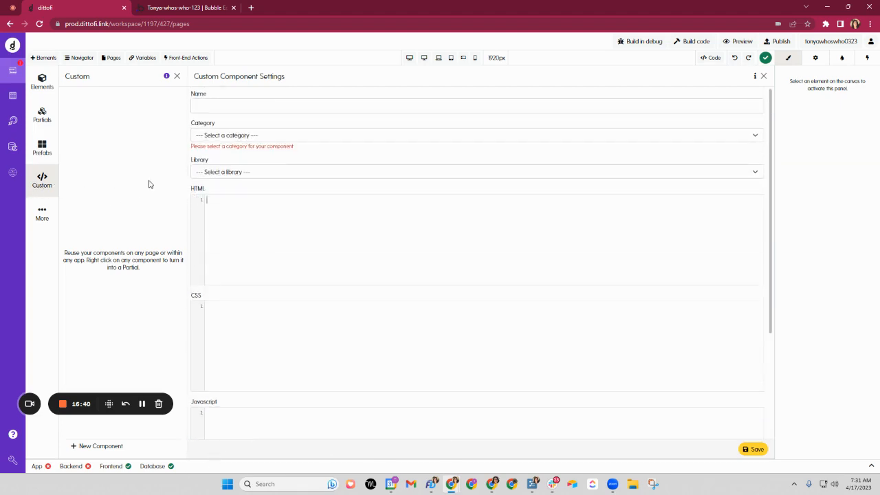
Step: Show the element library and the CSS frameworks under More, then close and reopen the elements panel
left_click(42, 81)
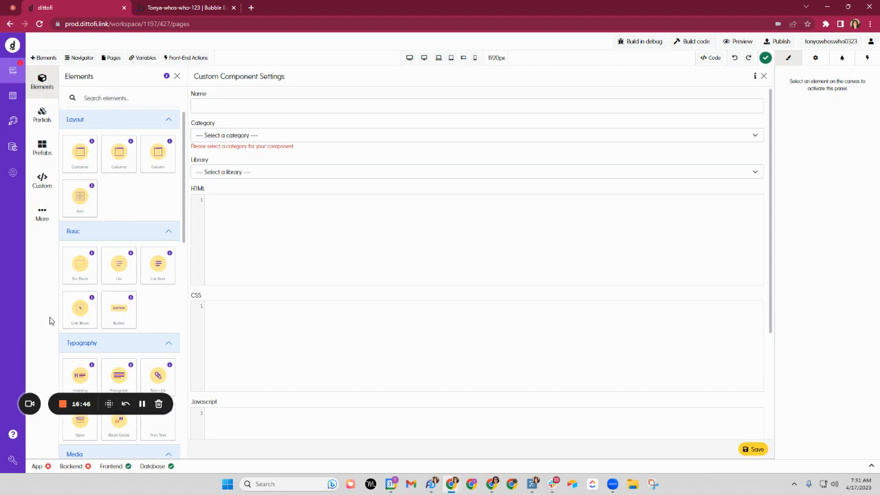
left_click(44, 214)
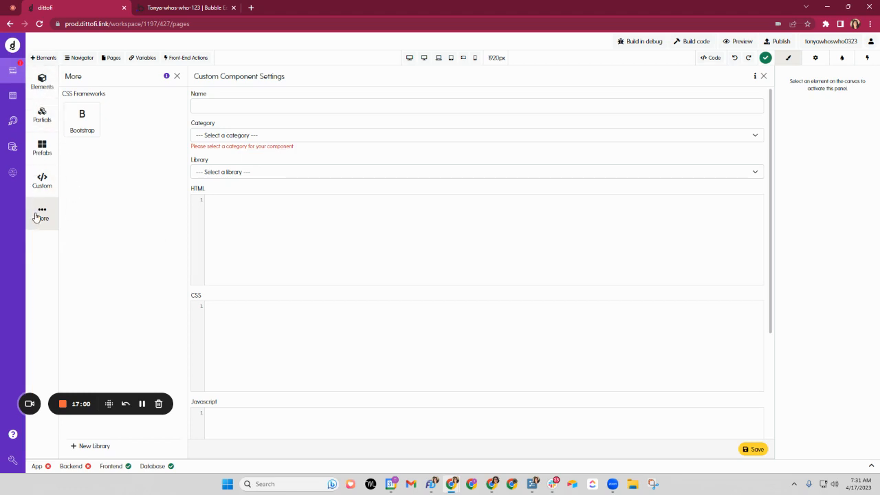
left_click(43, 58)
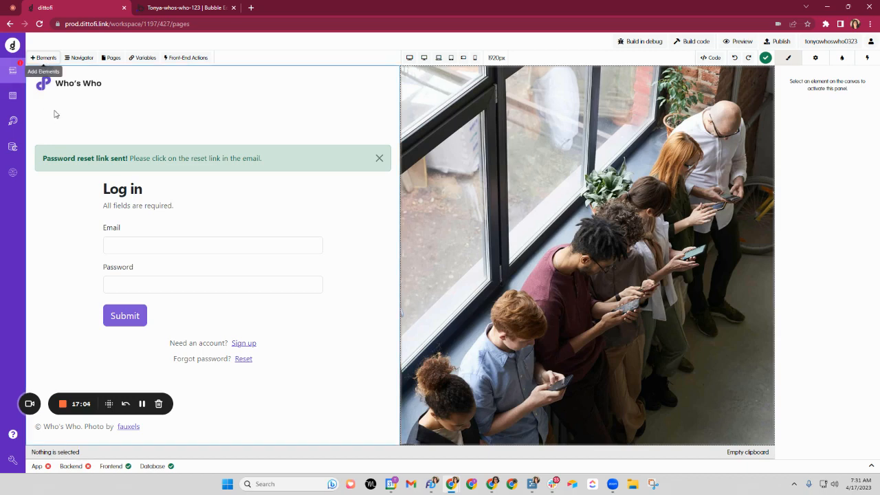
left_click(41, 58)
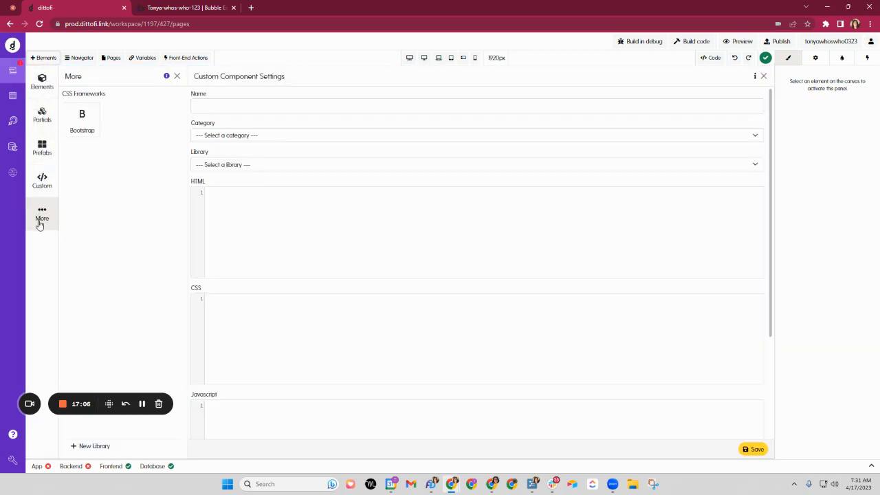
Step: Switch to Bubble, dismiss the page list, and look through the element palette from the visual elements to the reusable elements
left_click(189, 9)
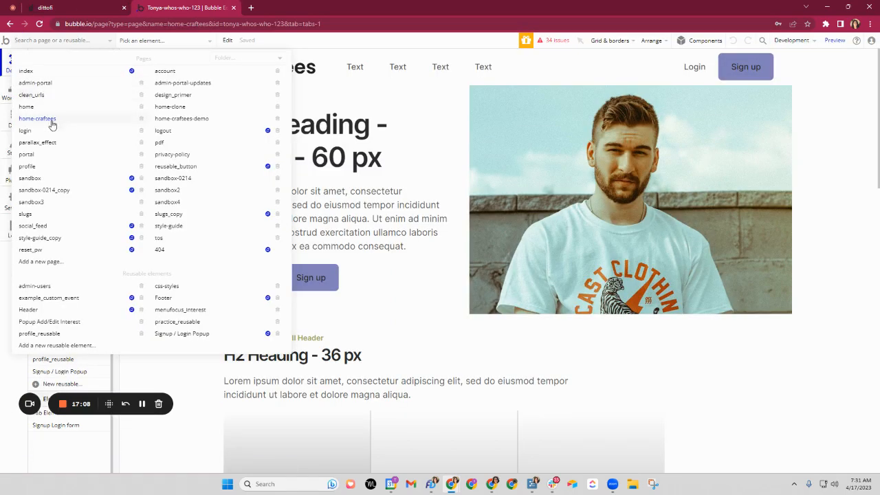
left_click(184, 370)
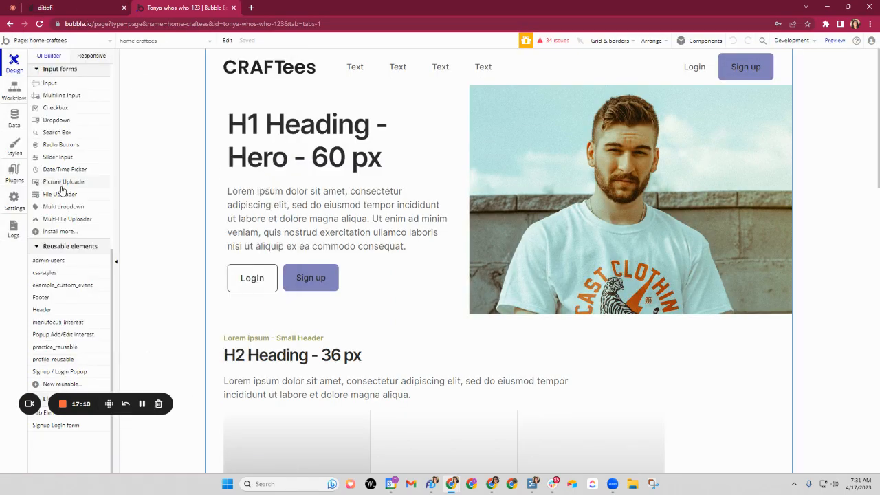
scroll(61, 103, "up", 5)
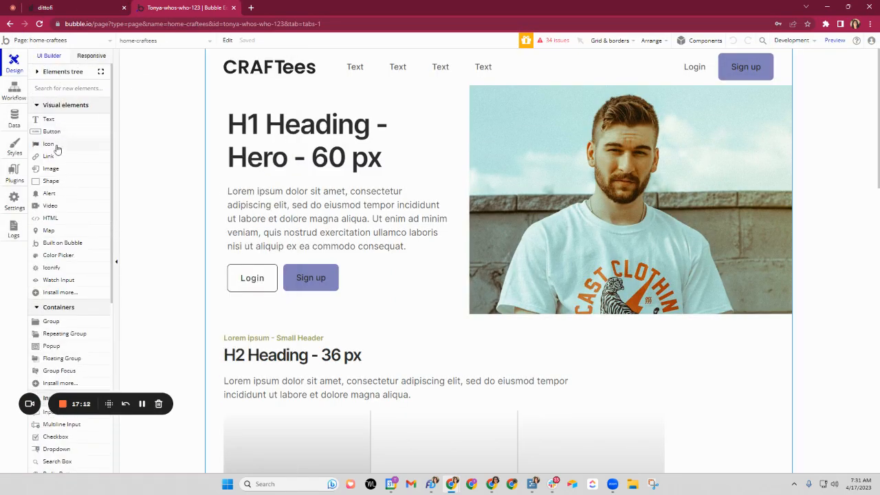
scroll(46, 351, "down", 1)
scroll(45, 353, "down", 5)
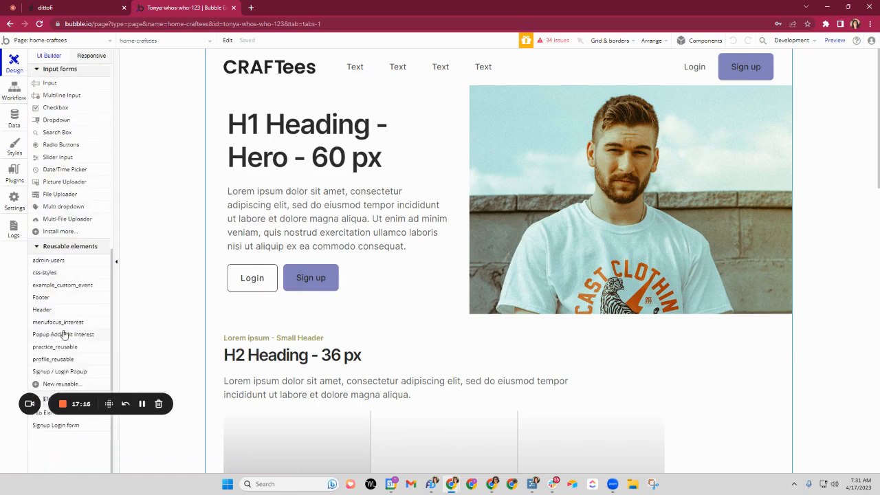
mouse_move(53, 335)
Step: Return to Dittofi and look through the element library from Layout to the partial category
left_click(77, 9)
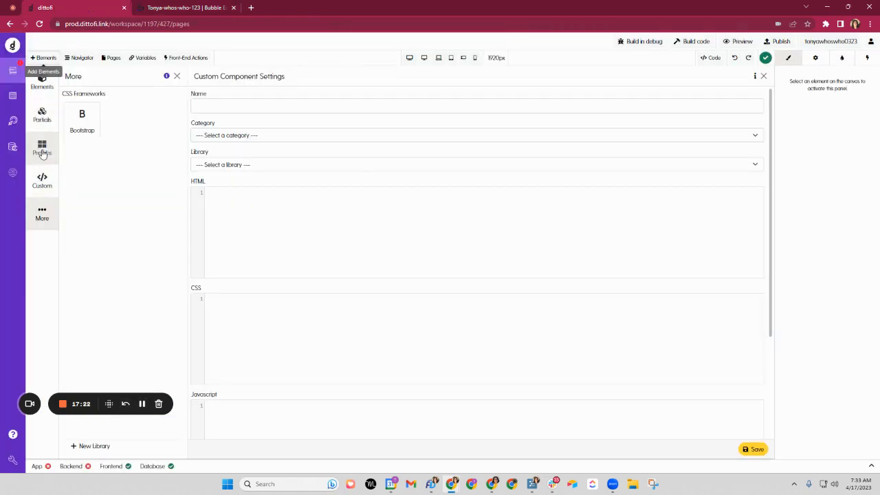
left_click(43, 83)
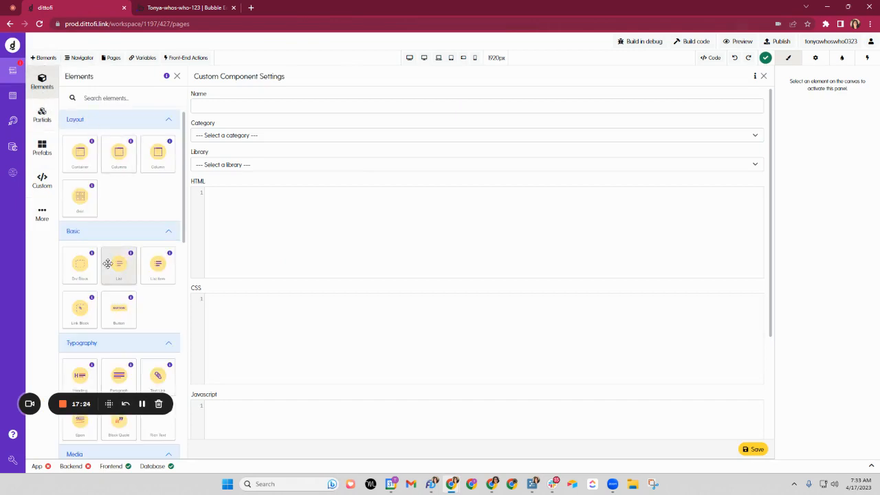
scroll(114, 258, "down", 10)
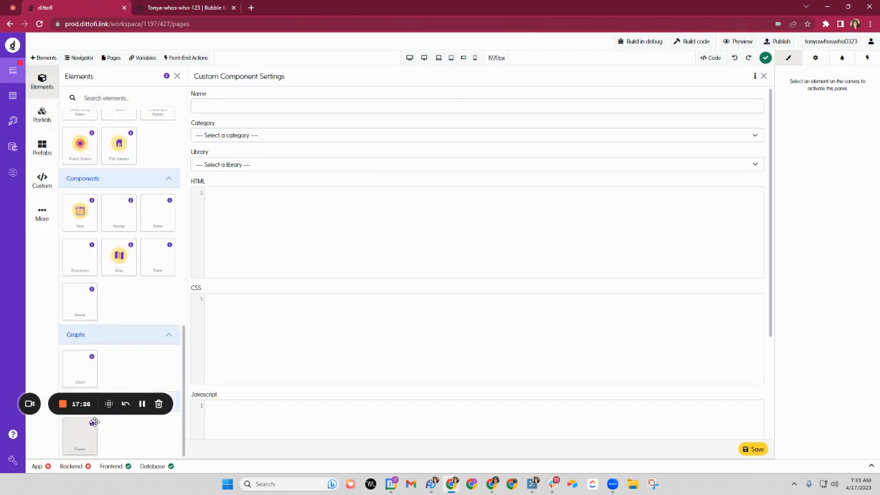
left_click_drag(96, 399, 90, 454)
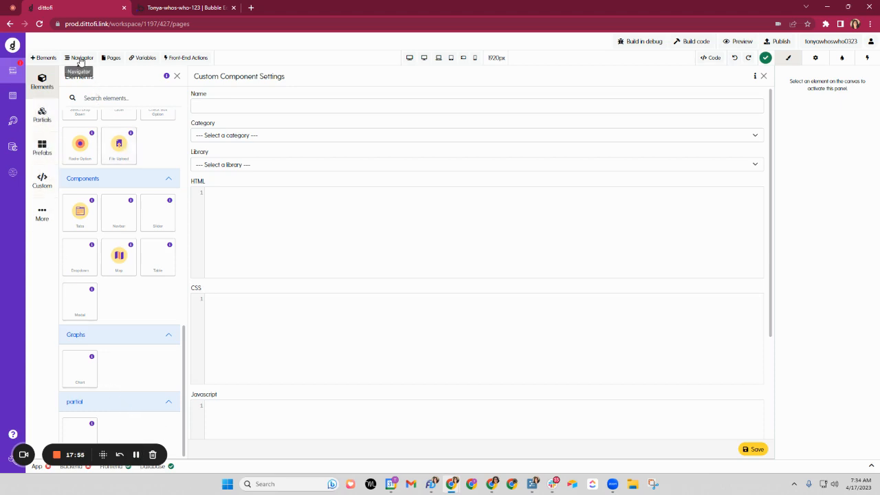
Step: Switch to Bubble and expand the elements tree of home-craftees through main-g, featured-section-g and Group M
left_click(152, 9)
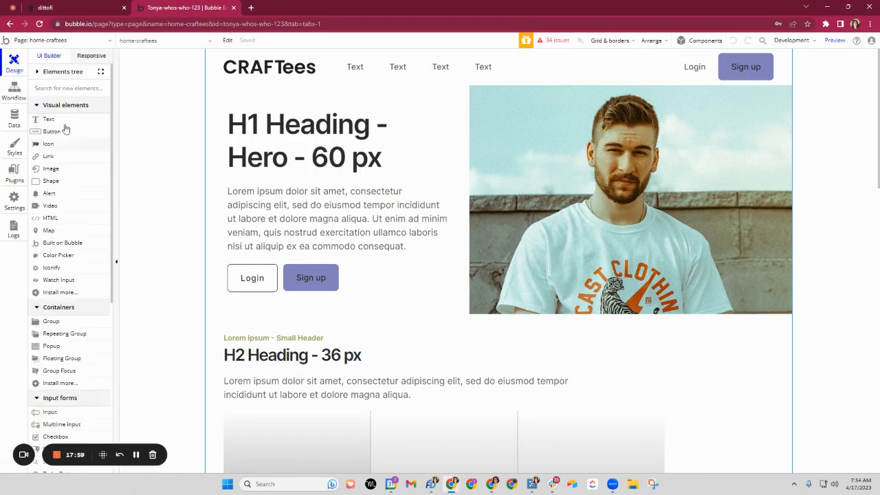
left_click(37, 73)
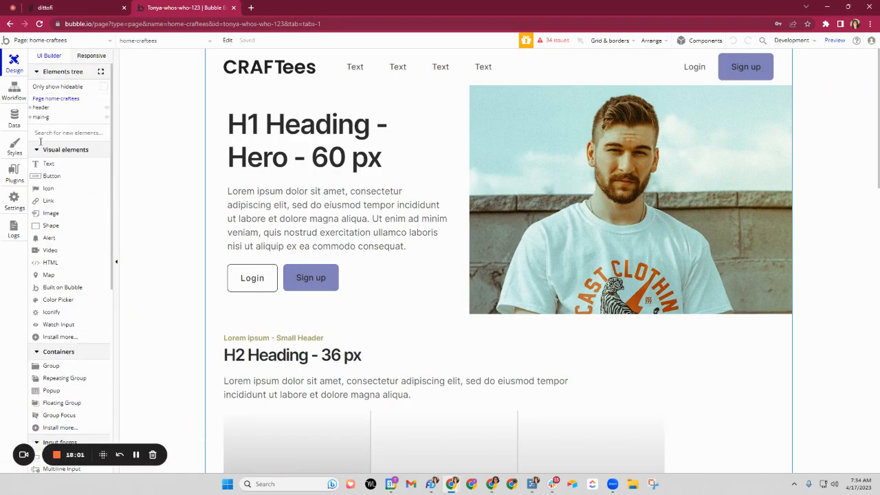
left_click(101, 72)
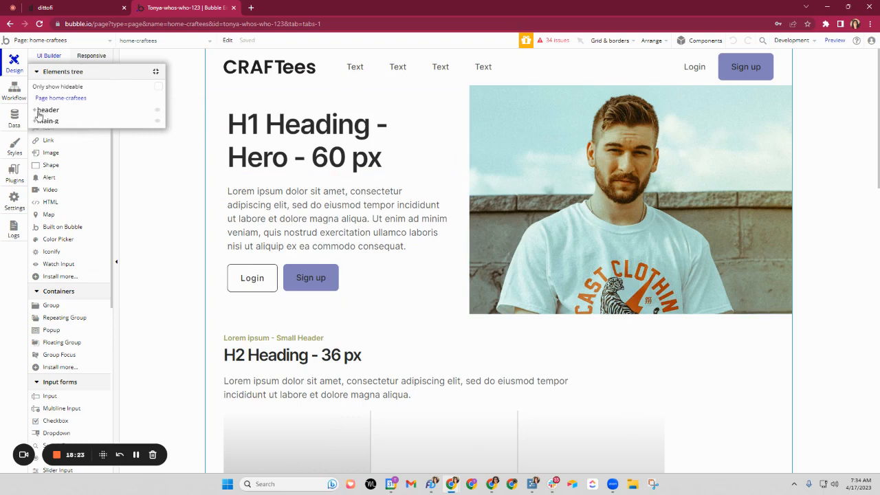
left_click(156, 72)
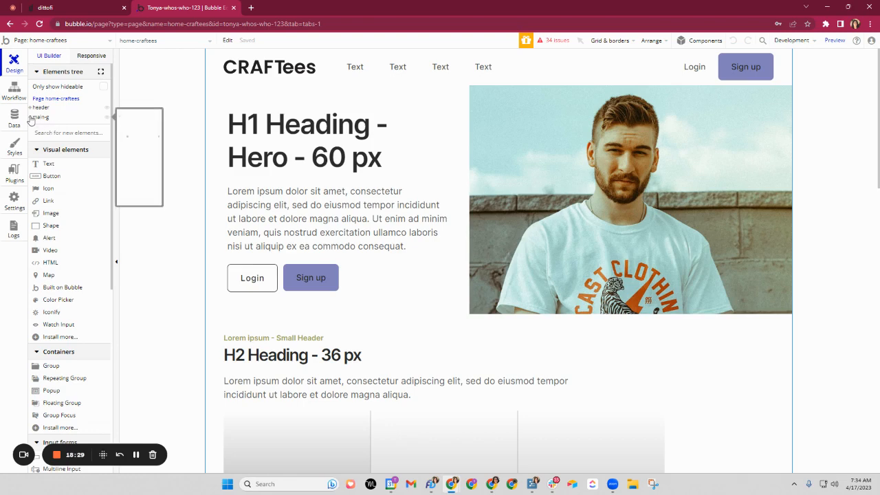
left_click(30, 117)
left_click(33, 135)
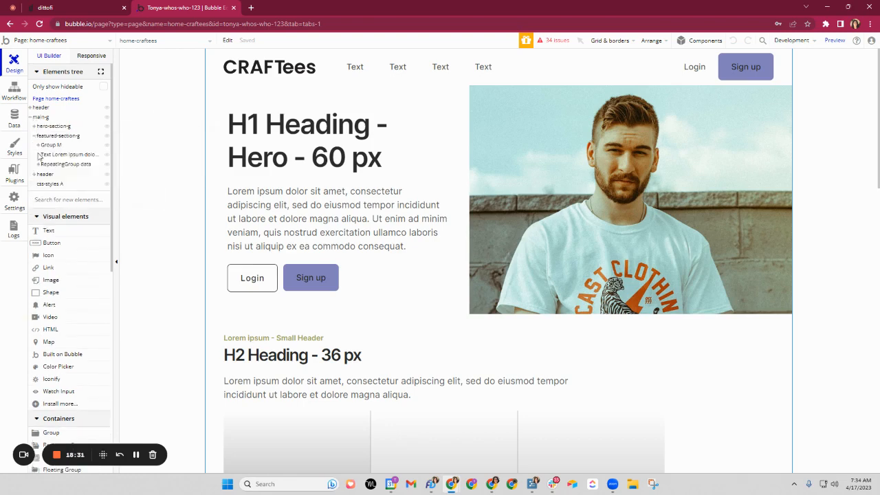
left_click(38, 146)
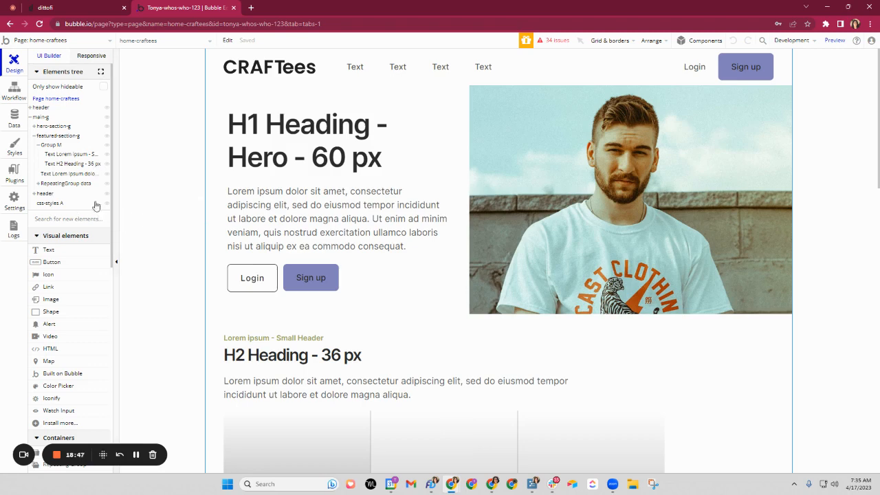
Step: Switch to Dittofi, open the Navigator, and examine the login page's nested element hierarchy from Body to the last TextLink
left_click(81, 9)
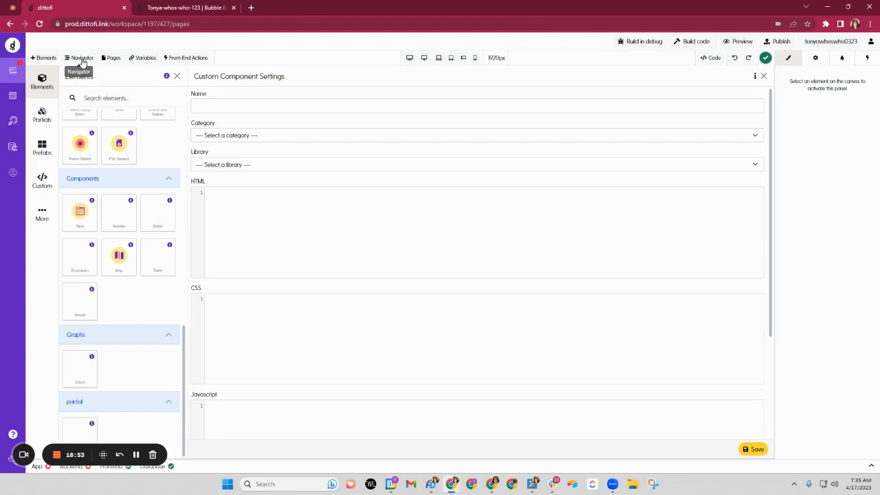
left_click(81, 59)
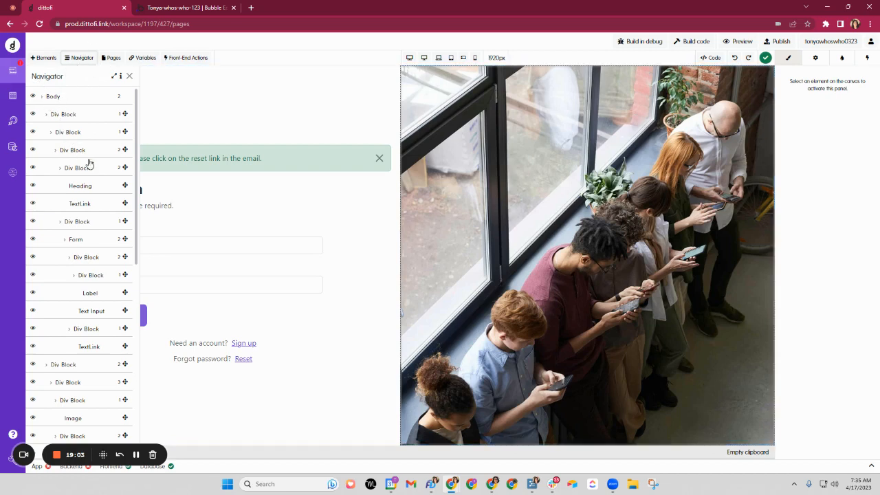
scroll(77, 308, "down", 4)
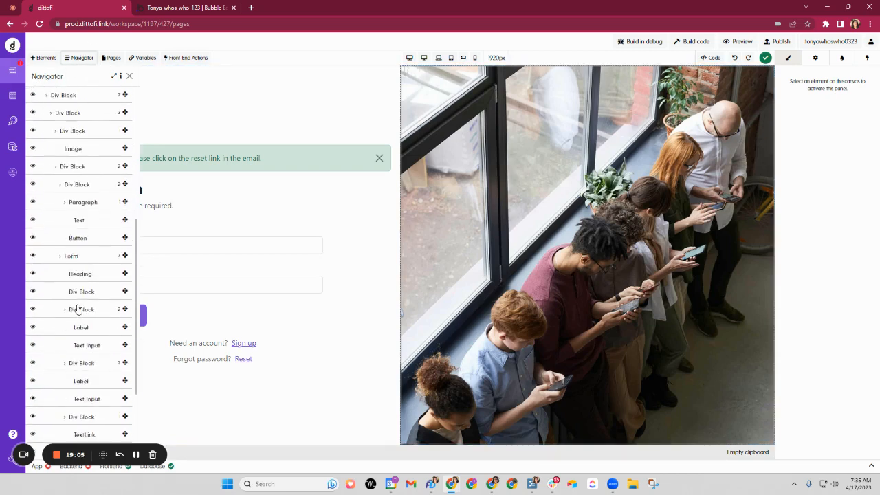
scroll(77, 309, "down", 3)
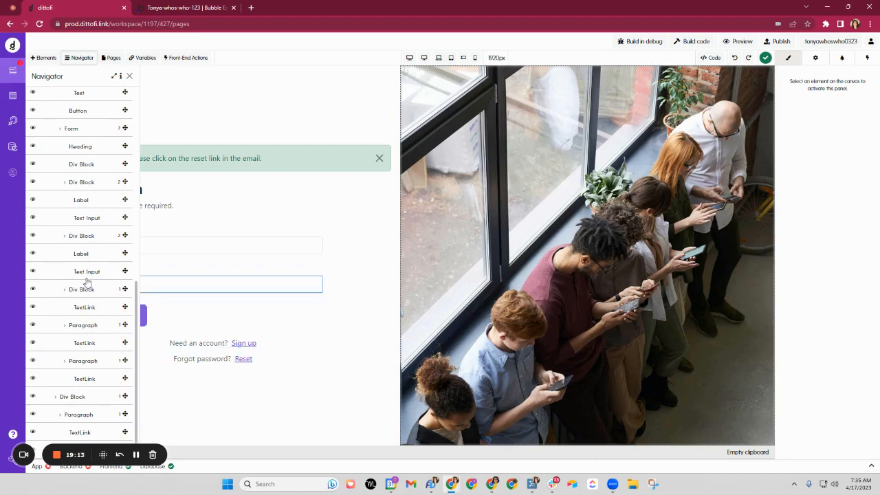
scroll(87, 288, "up", 10)
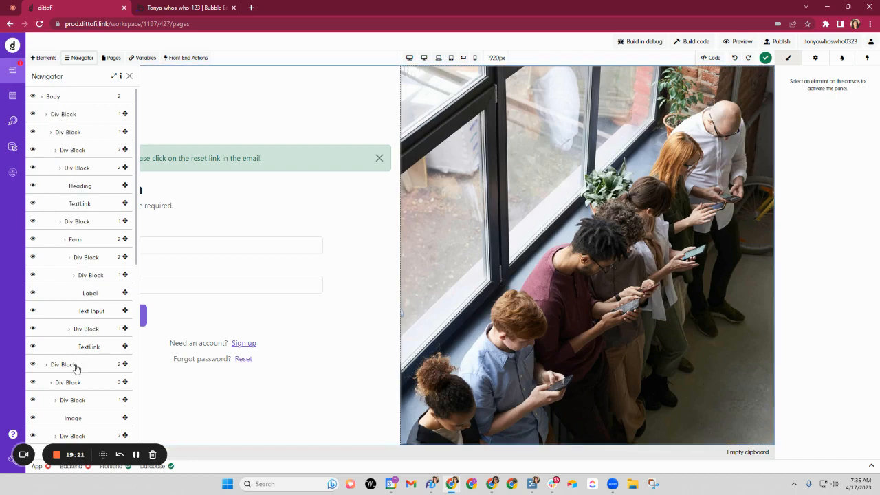
Step: Examine the login page's full Navigator hierarchy, collapsing the Form's Div Block that holds the first Label and Text Input
scroll(66, 310, "down", 8)
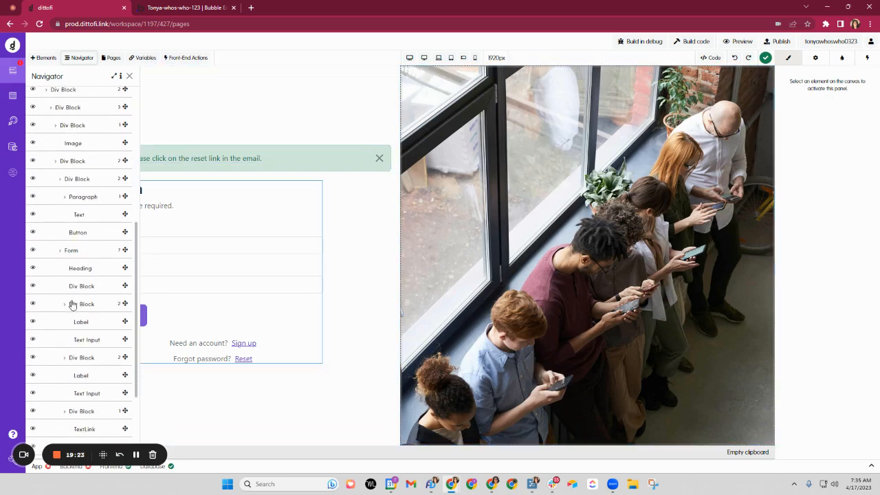
scroll(81, 287, "down", 2)
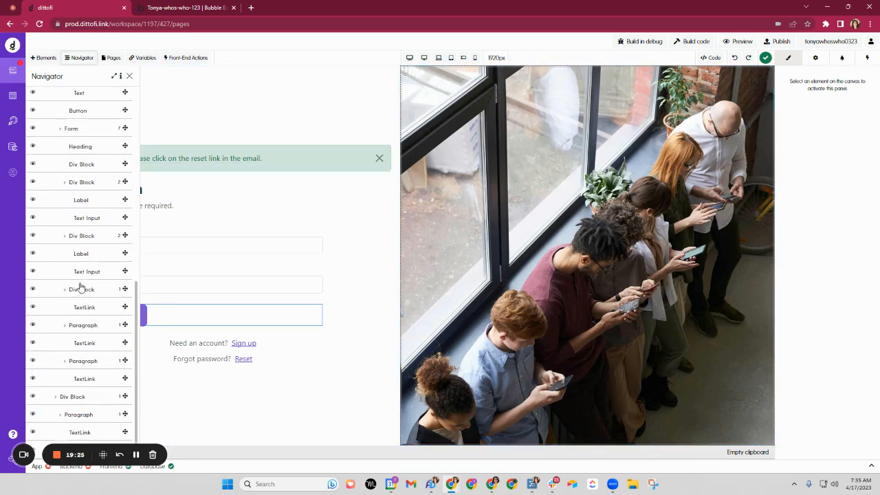
left_click(65, 182)
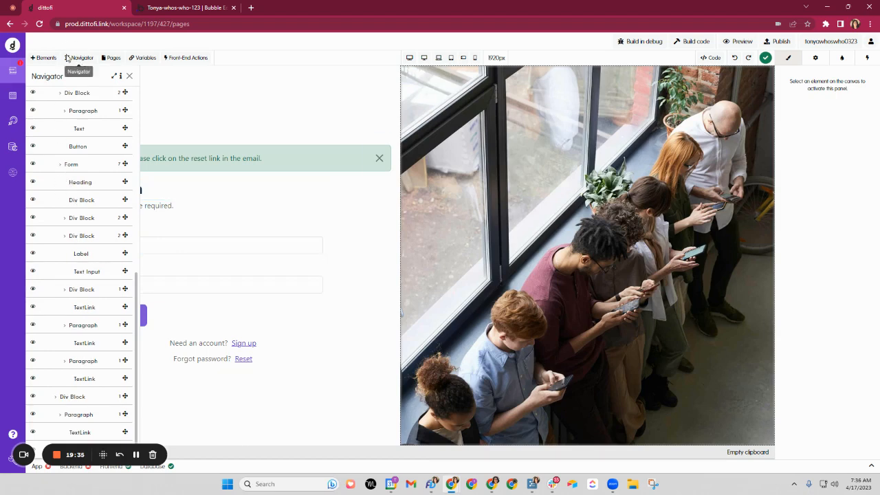
scroll(44, 220, "up", 5)
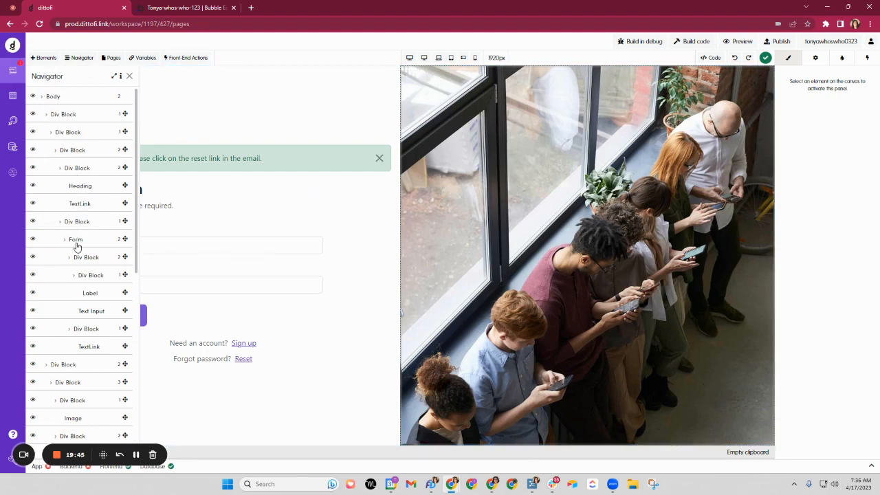
scroll(79, 275, "down", 5)
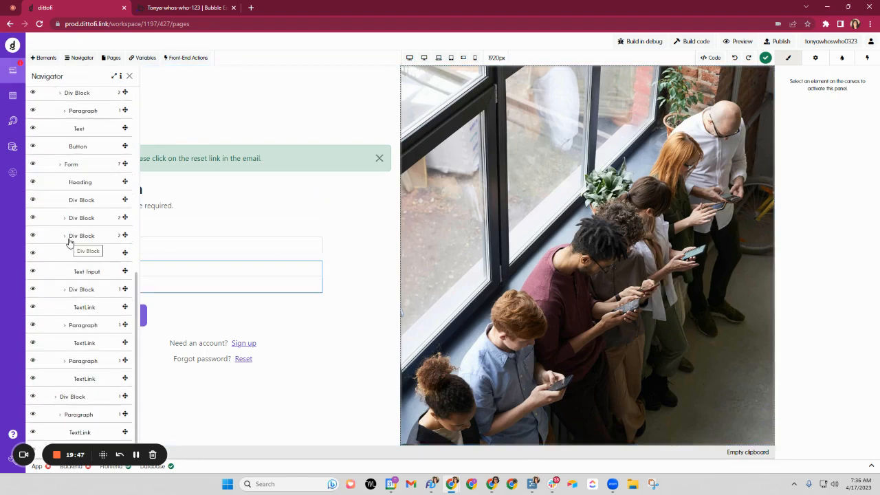
scroll(77, 239, "up", 8)
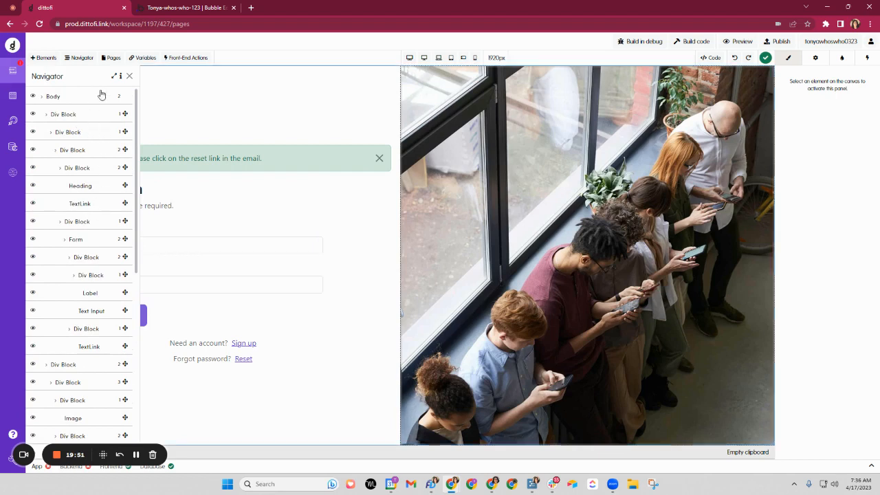
Step: Switch to Bubble and toggle the visibility of Group M in the elements tree, leaving the group hidden
left_click(177, 9)
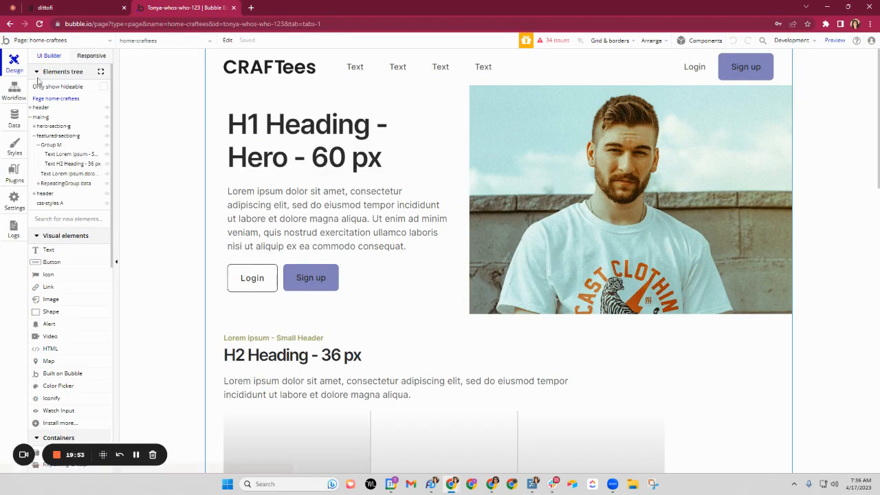
left_click(106, 155)
left_click(106, 156)
left_click(106, 146)
left_click(106, 146)
left_click(106, 147)
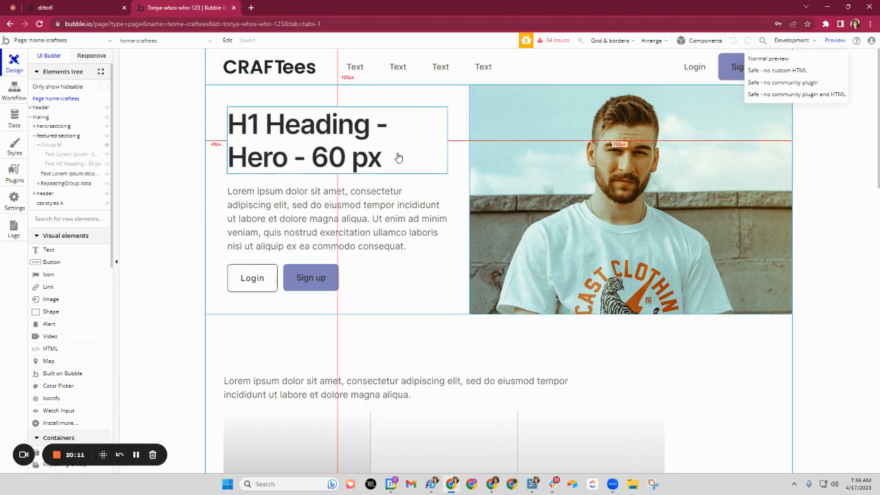
left_click(107, 149)
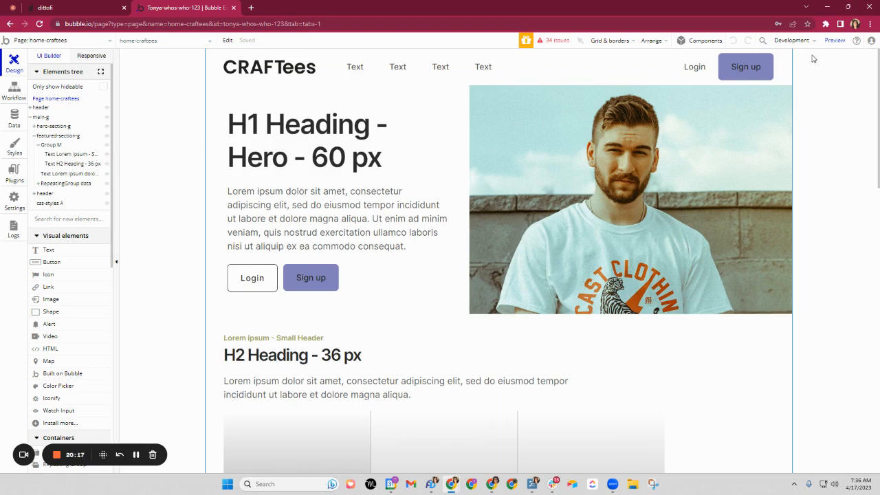
left_click(106, 145)
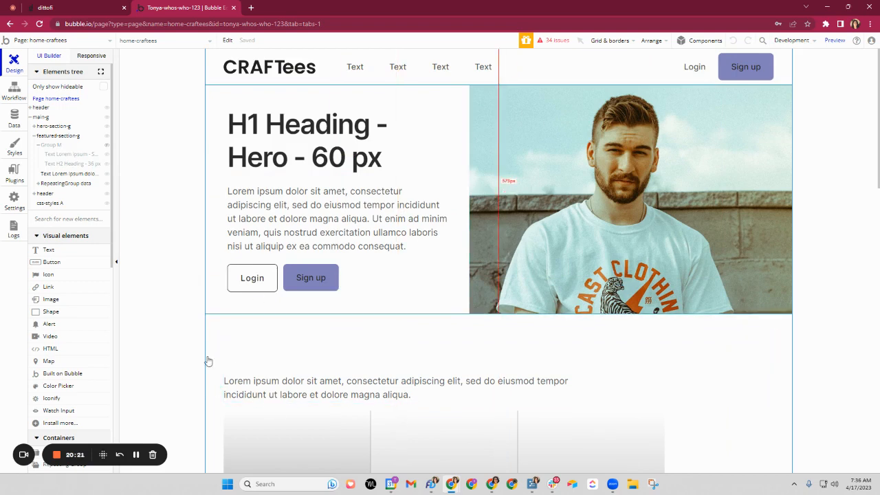
Step: Switch to Dittofi, select Body in the Navigator, and hide and show the whole page body
left_click(80, 8)
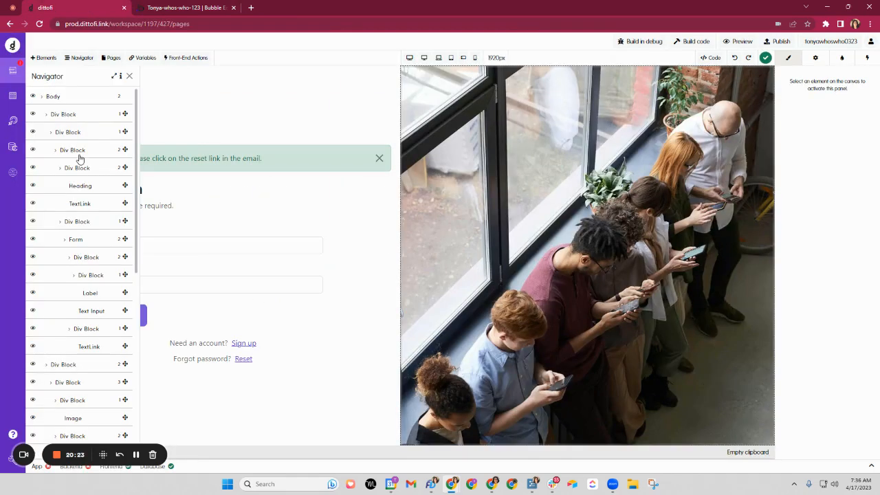
left_click(58, 97)
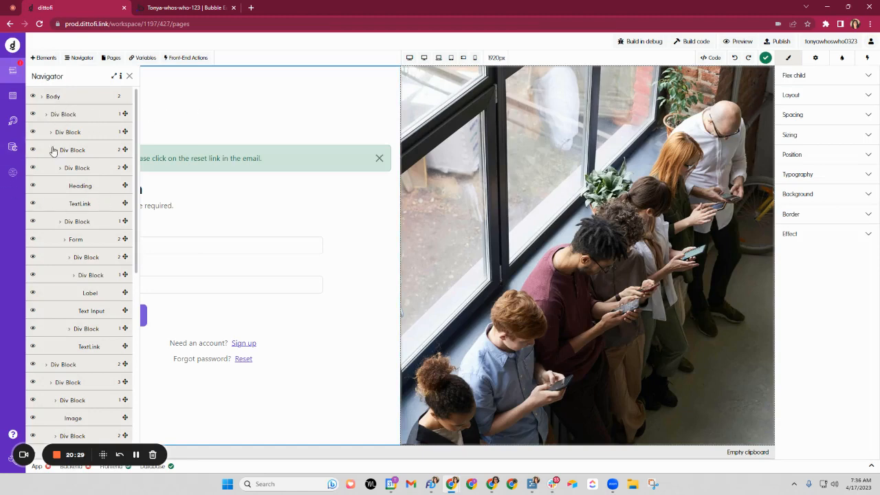
left_click(33, 97)
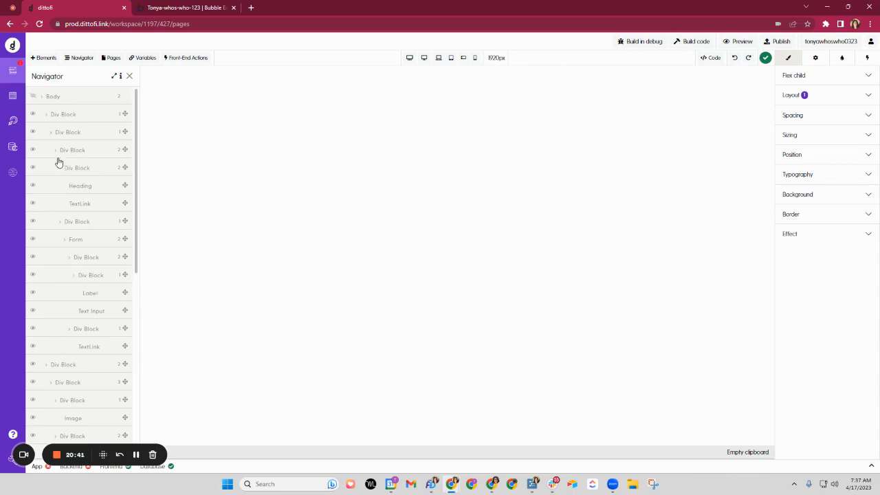
left_click(33, 97)
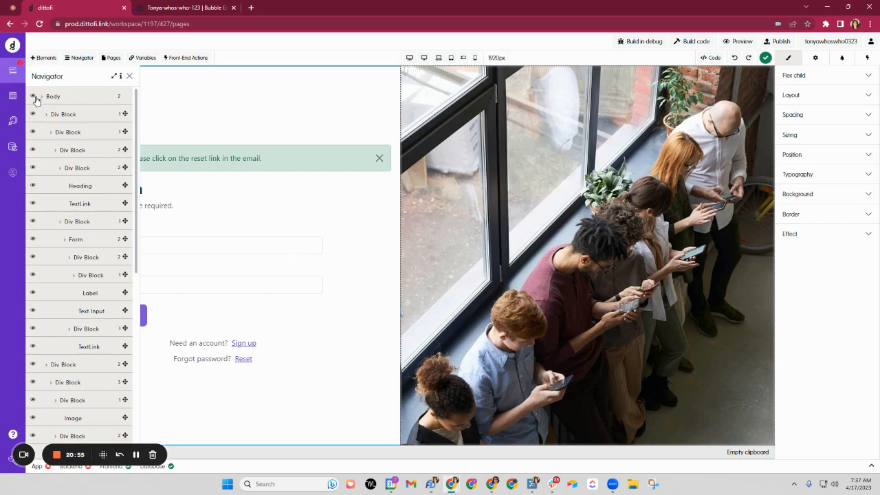
Step: Look through the Navigator's nested elements, then switch to Bubble and open the element search list for home-craftees
scroll(87, 238, "down", 5)
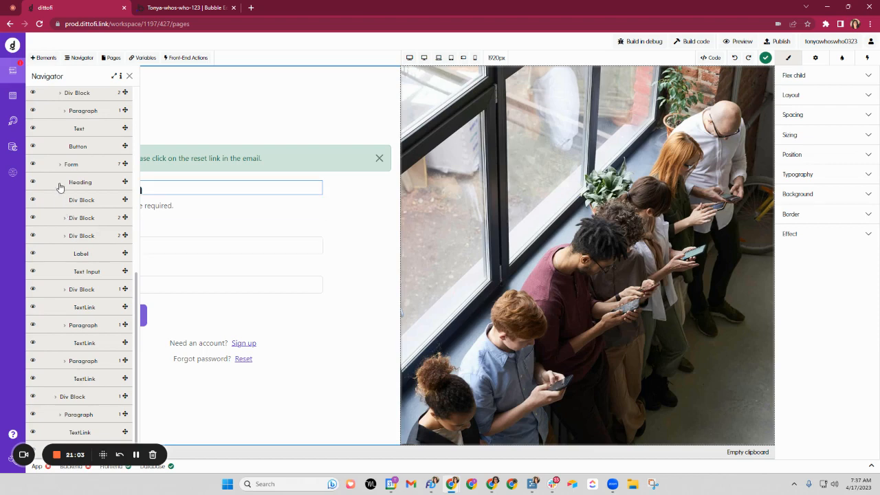
scroll(66, 230, "up", 2)
scroll(67, 230, "up", 3)
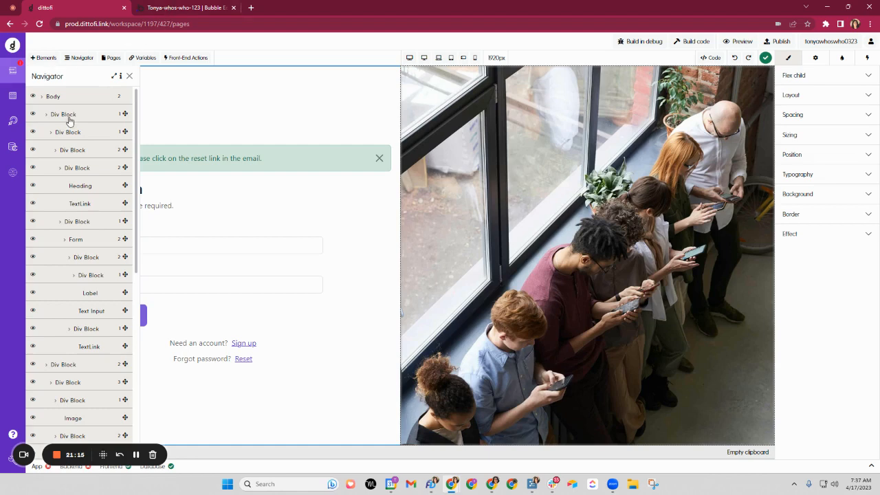
left_click(174, 8)
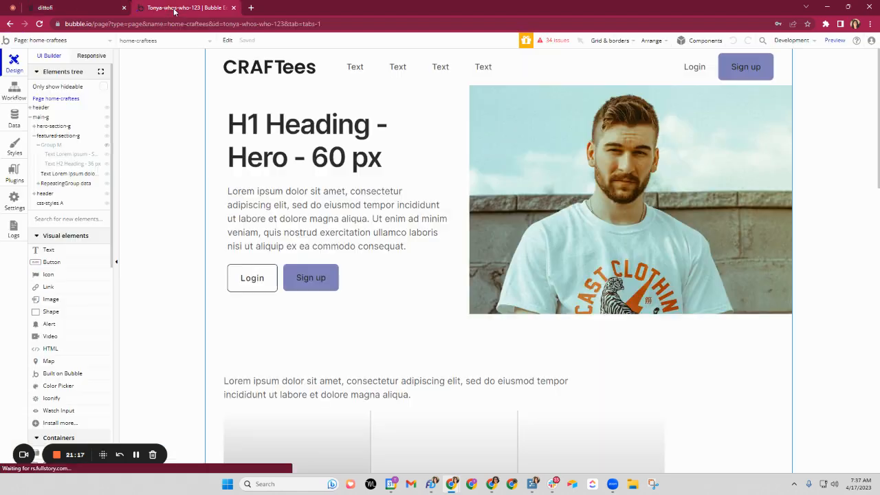
left_click(139, 42)
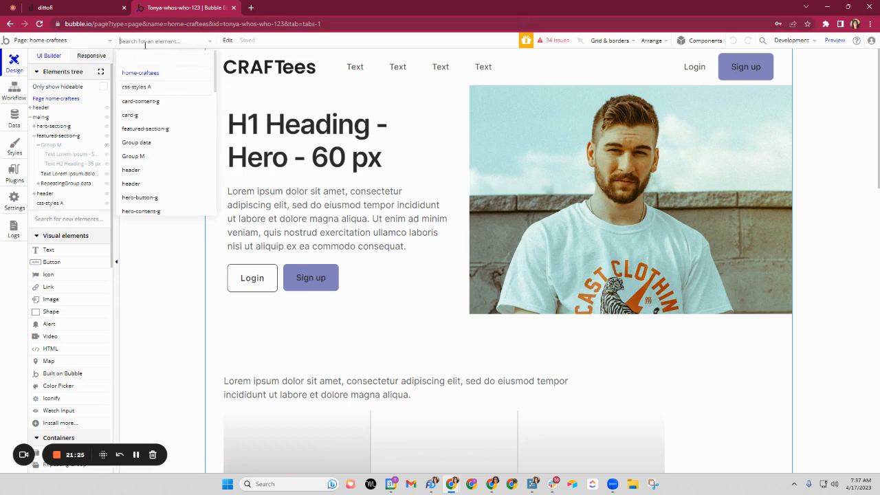
Step: Return to Dittofi, look through the Navigator hierarchy to the last TextLink, and close the Navigator
left_click(96, 9)
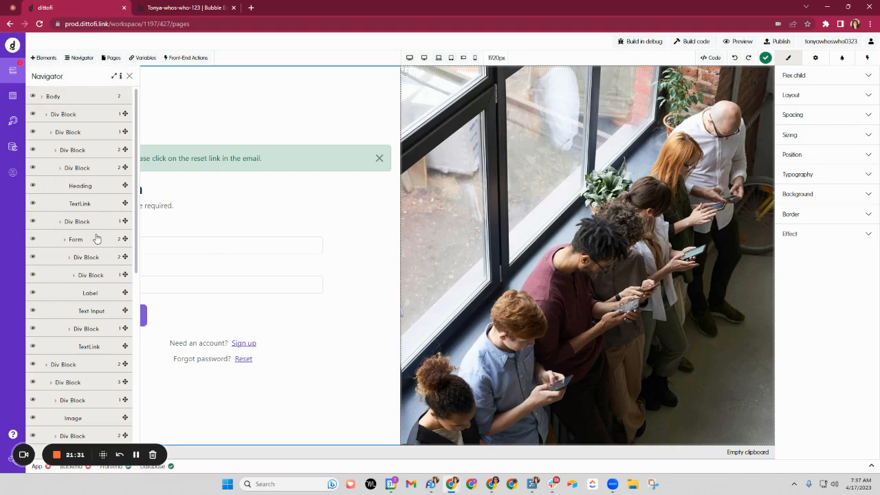
scroll(73, 286, "down", 3)
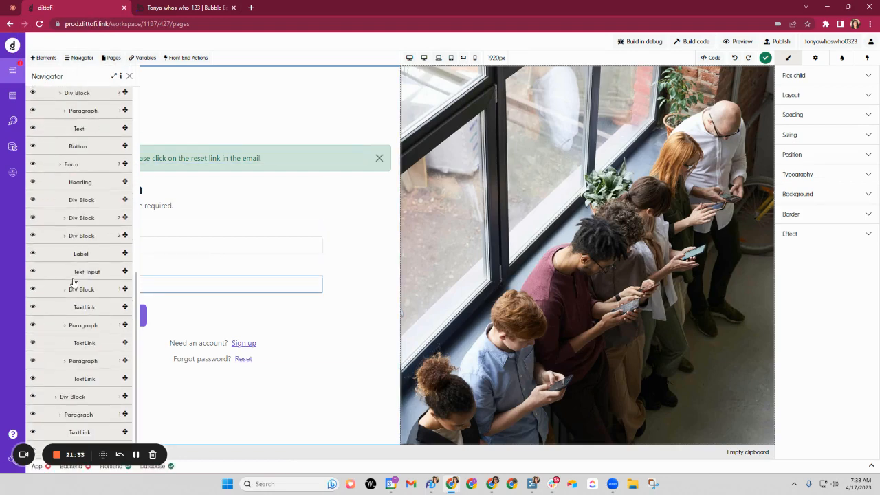
scroll(73, 285, "up", 3)
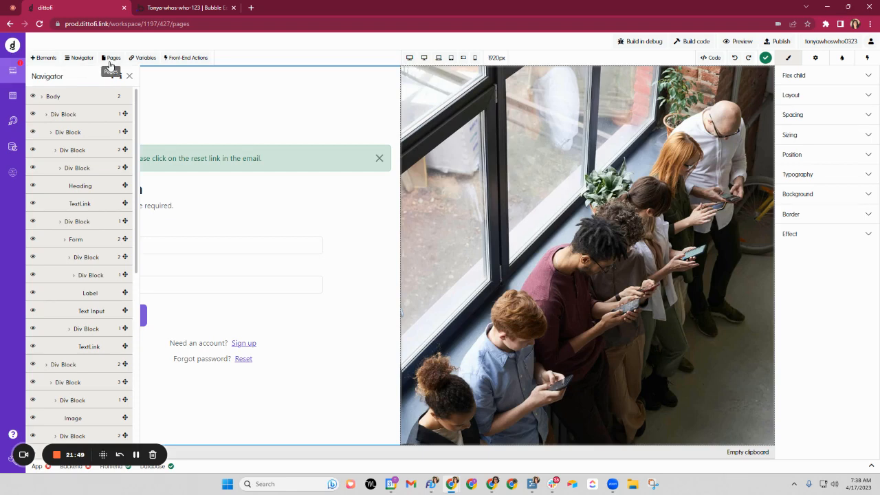
left_click(135, 454)
left_click(130, 77)
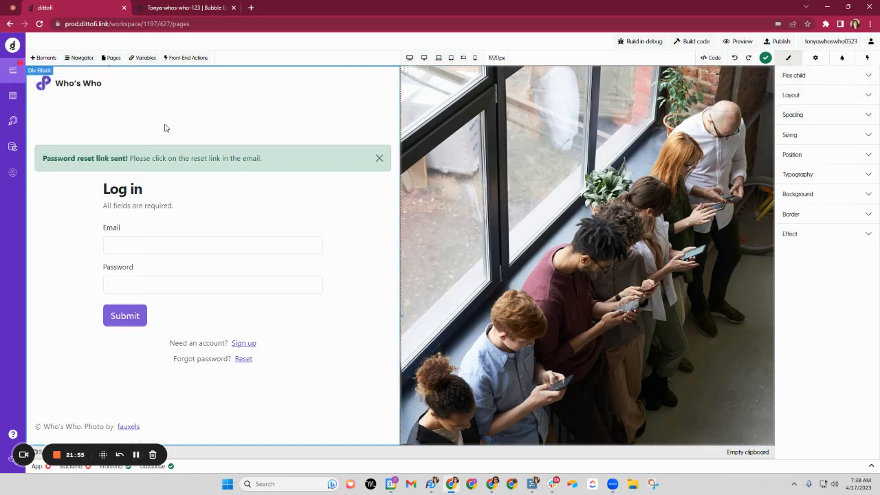
Step: Open Dittofi's site page list, then switch to Bubble and open its list of pages and reusable elements for comparison
left_click(112, 59)
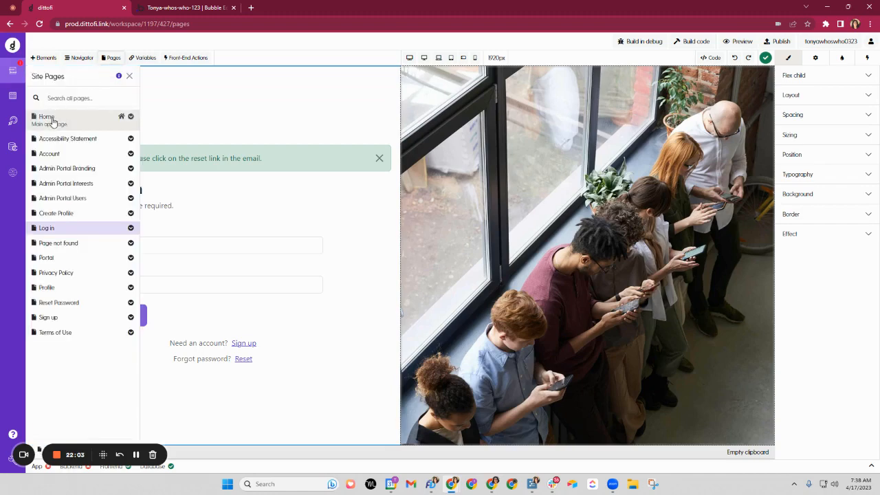
left_click(150, 12)
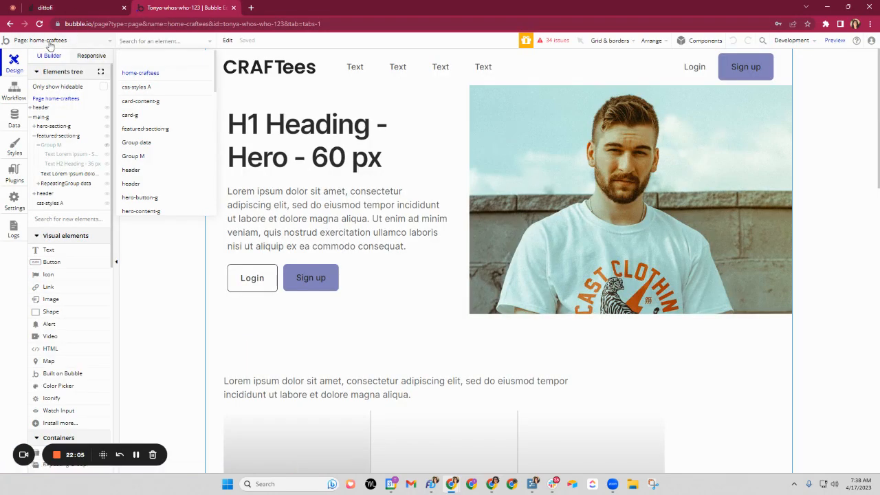
left_click(49, 45)
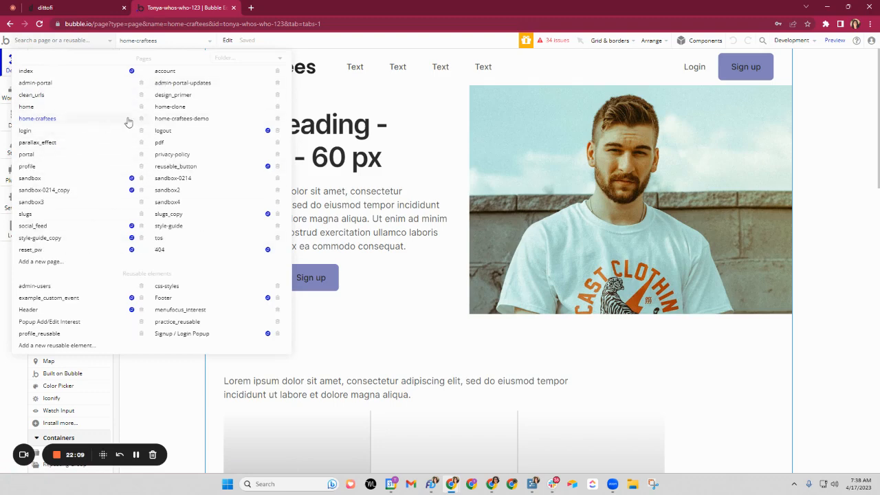
mouse_move(213, 150)
mouse_move(145, 128)
Step: Return to Dittofi, open the Home page's settings, and examine the Custom Code and Imports sections
left_click(81, 8)
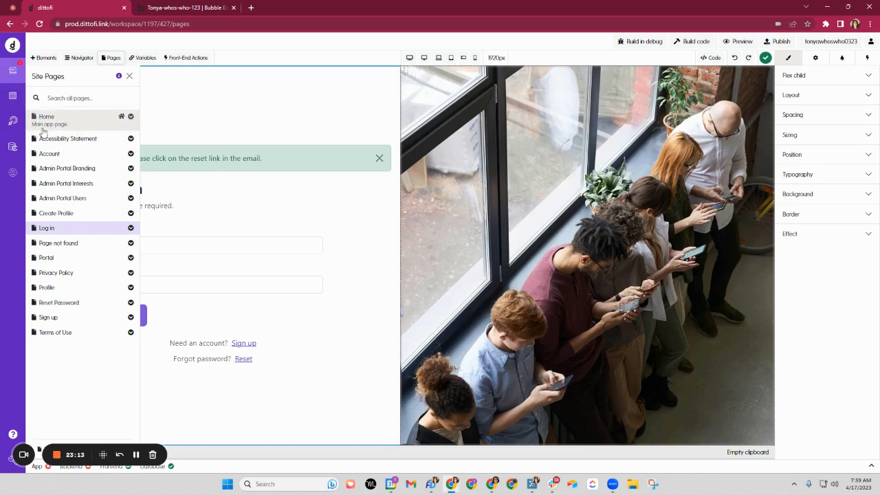
left_click(132, 117)
left_click(116, 129)
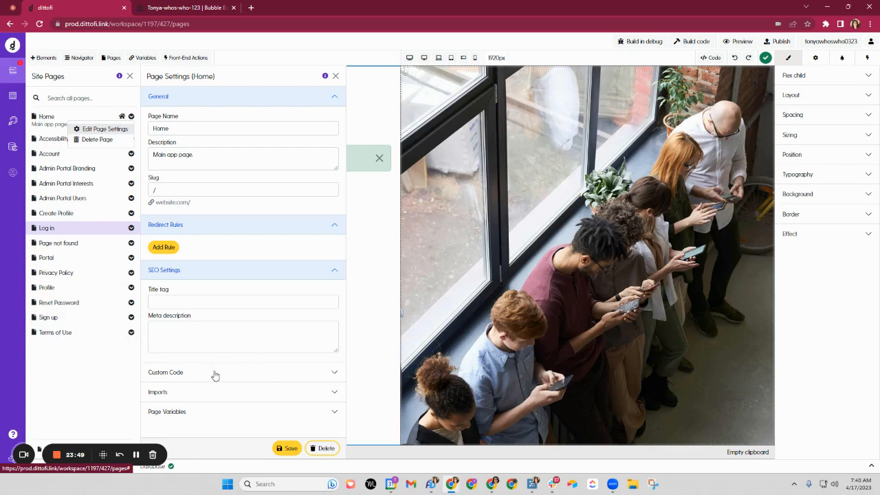
left_click(166, 373)
scroll(171, 367, "down", 3)
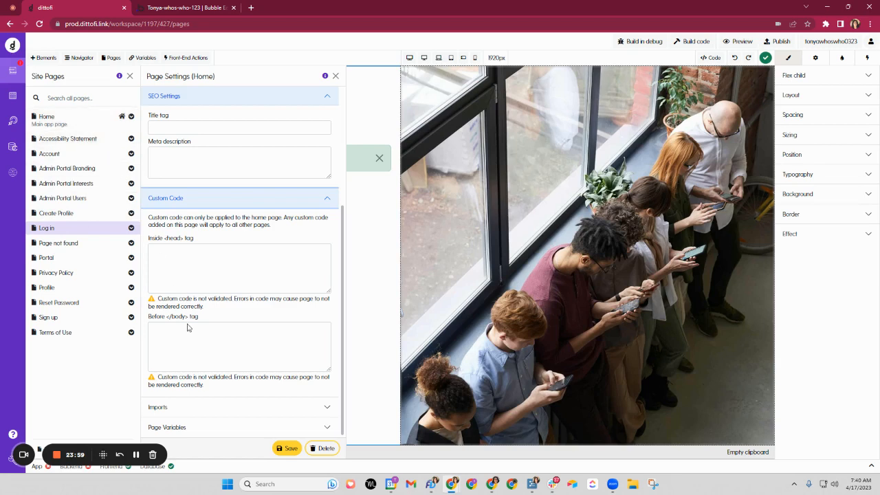
left_click(186, 411)
scroll(186, 411, "down", 2)
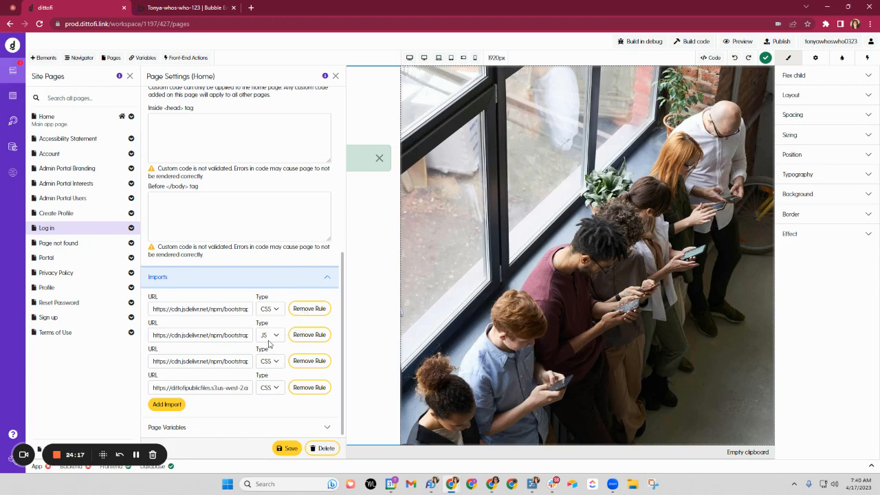
Step: Remove the first CSS import from the Home page settings, then close the settings without saving and close the page list
left_click(309, 313)
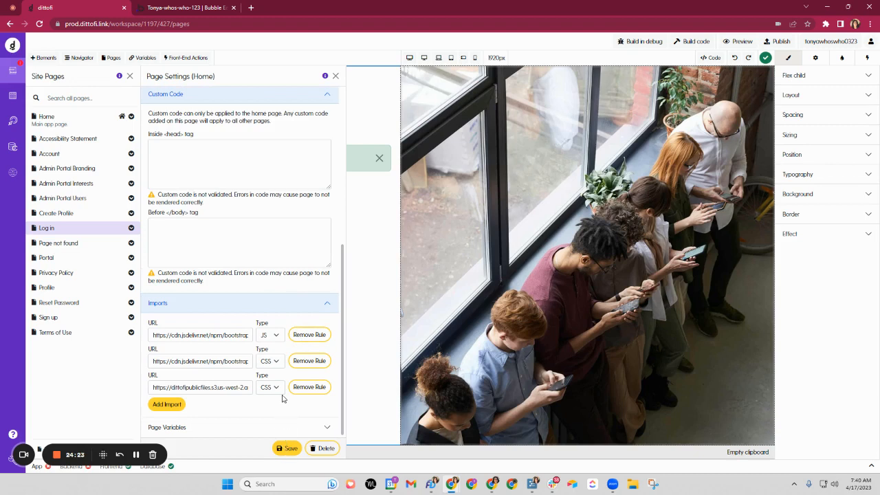
left_click(335, 76)
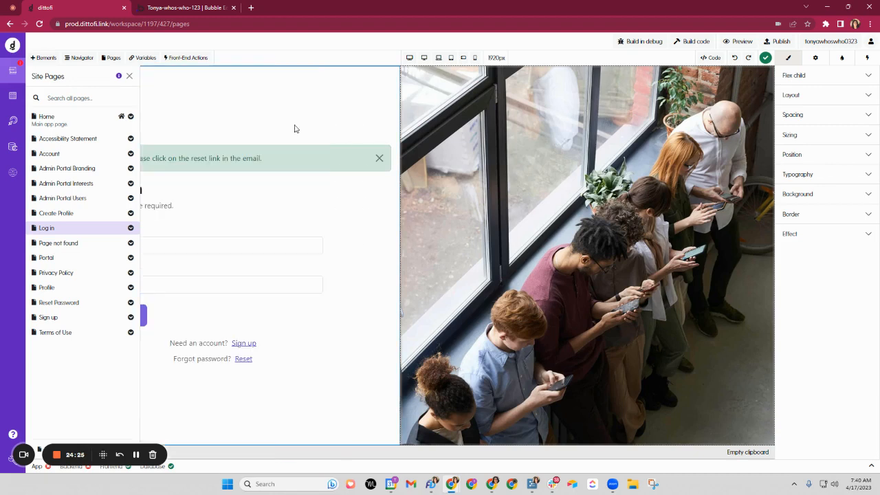
left_click(129, 77)
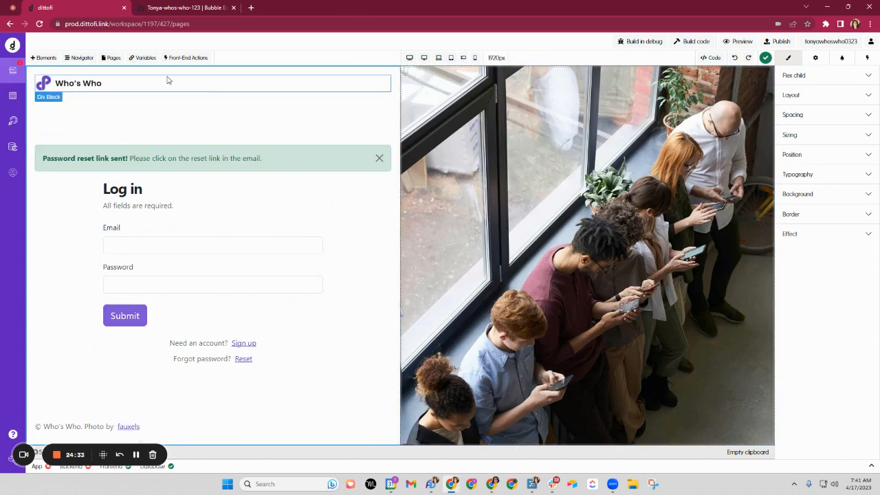
Step: Reopen Dittofi's site page list, open Variables, and switch to Bubble for comparison
left_click(110, 57)
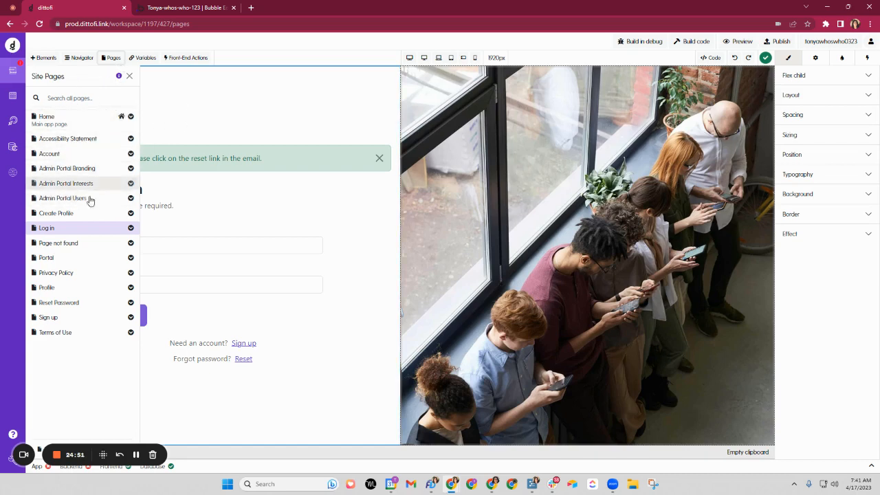
left_click(144, 57)
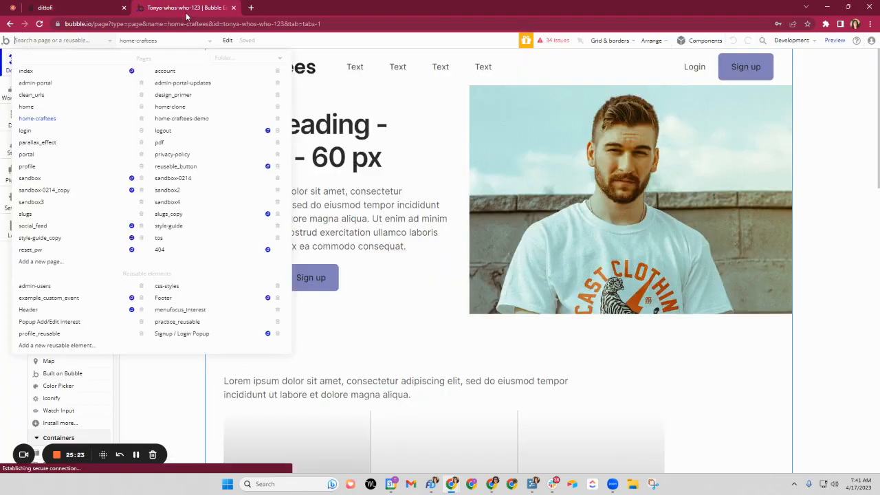
left_click(184, 8)
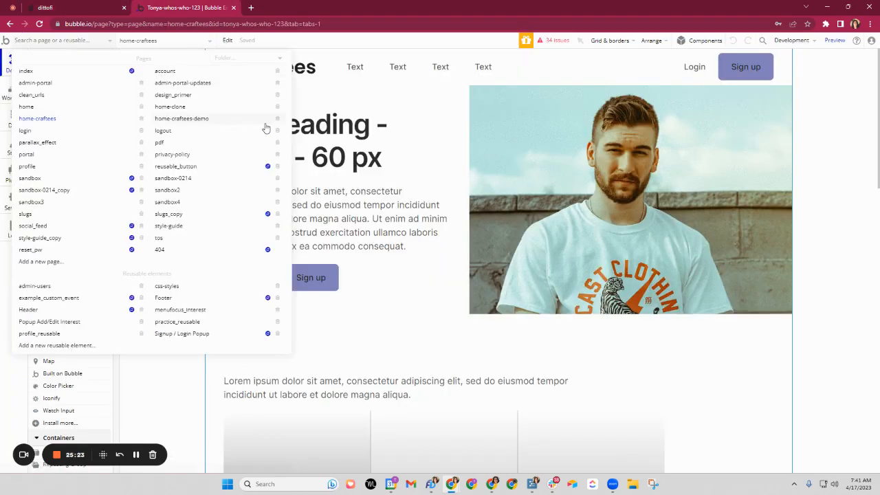
Step: Close Bubble's page list, then open the home-craftees page's properties and its element inspector to view the custom states section
left_click(180, 383)
double_click(179, 383)
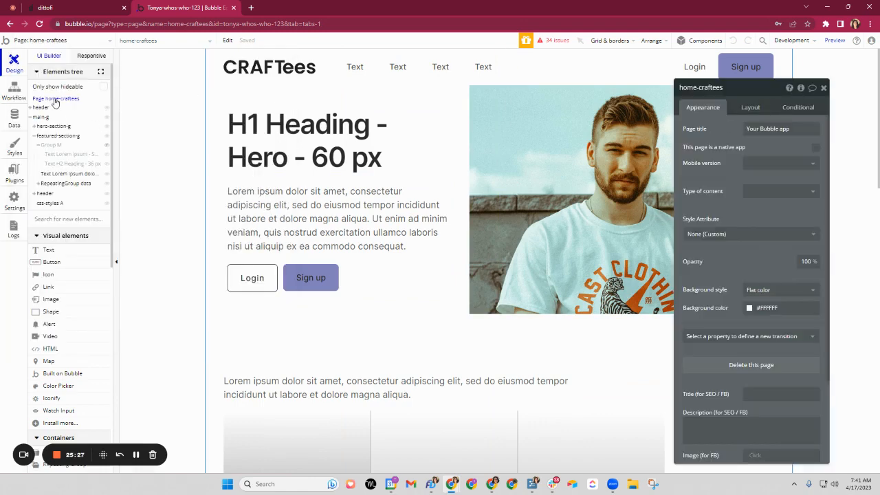
left_click(801, 88)
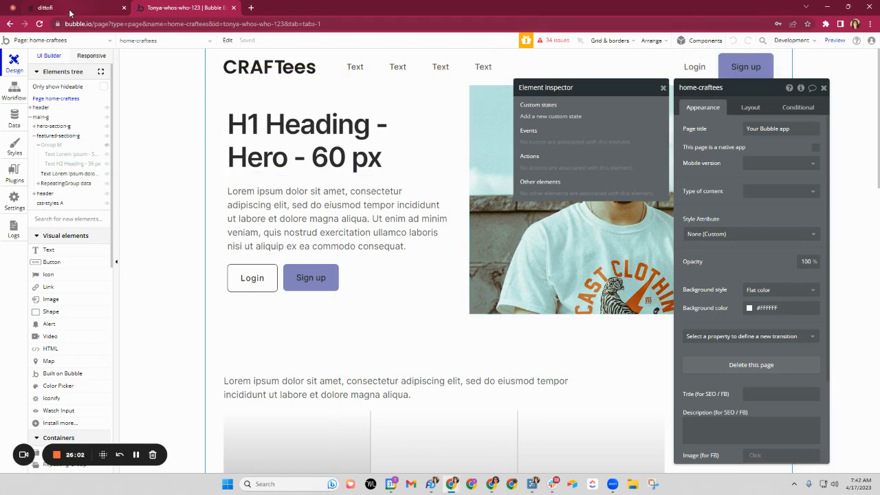
Step: Compare Dittofi's Variables with Bubble's page custom states and its list of pages and reusable elements, returning to Dittofi at the end
mouse_move(69, 9)
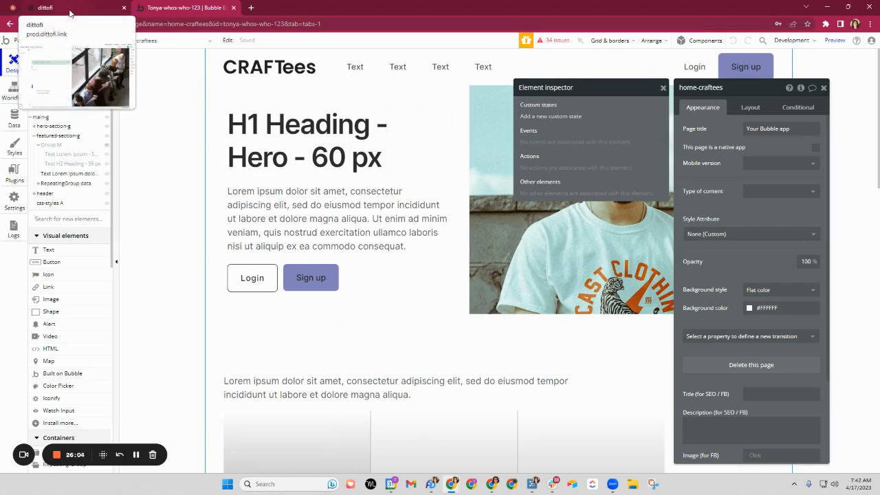
left_click(69, 9)
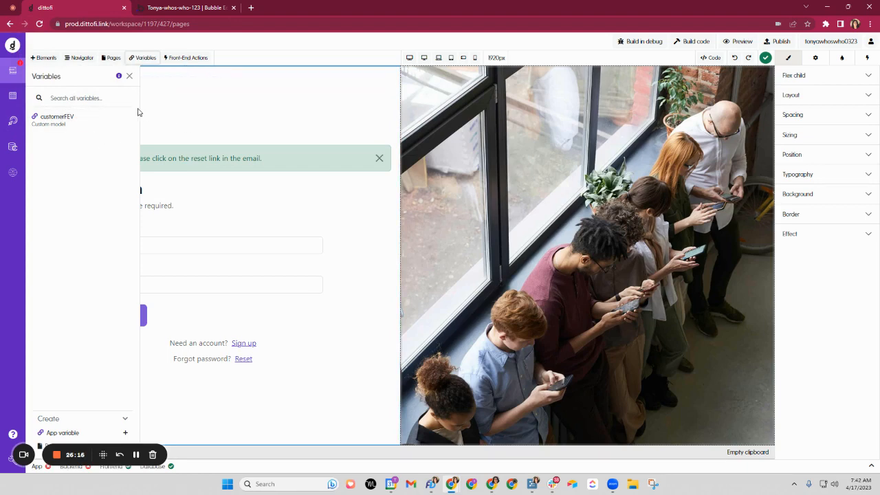
left_click(171, 10)
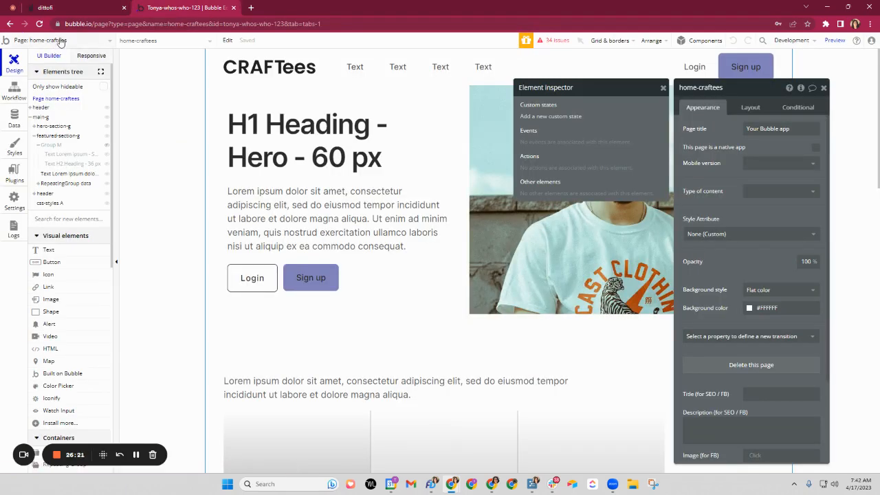
left_click(59, 41)
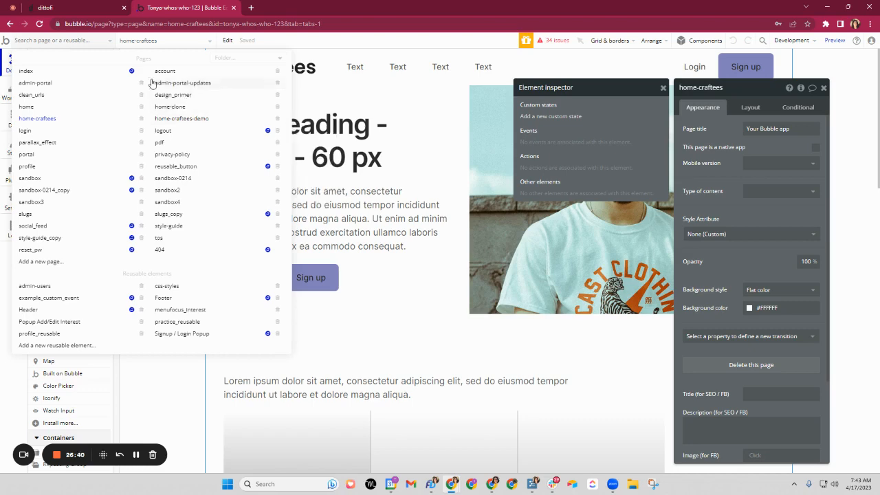
left_click(59, 10)
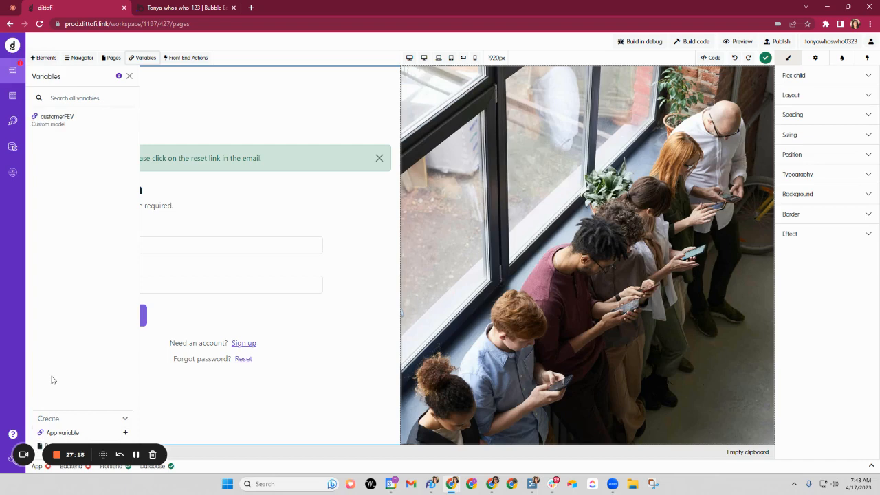
Step: Switch to Bubble, start a new custom state on the home-craftees page, and look through the available state types
left_click(186, 8)
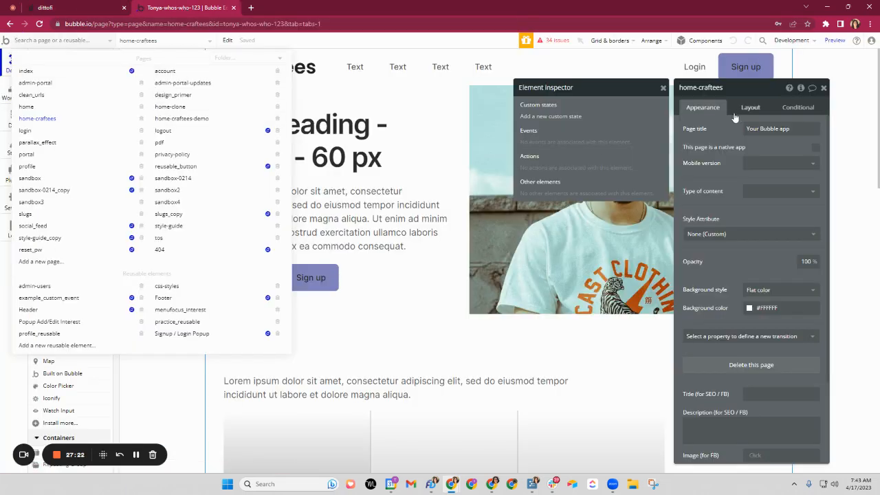
left_click(550, 117)
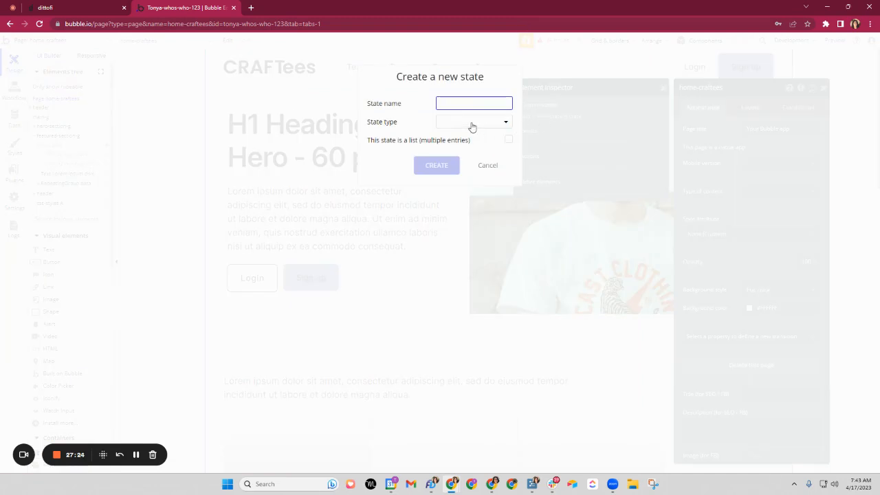
left_click(471, 124)
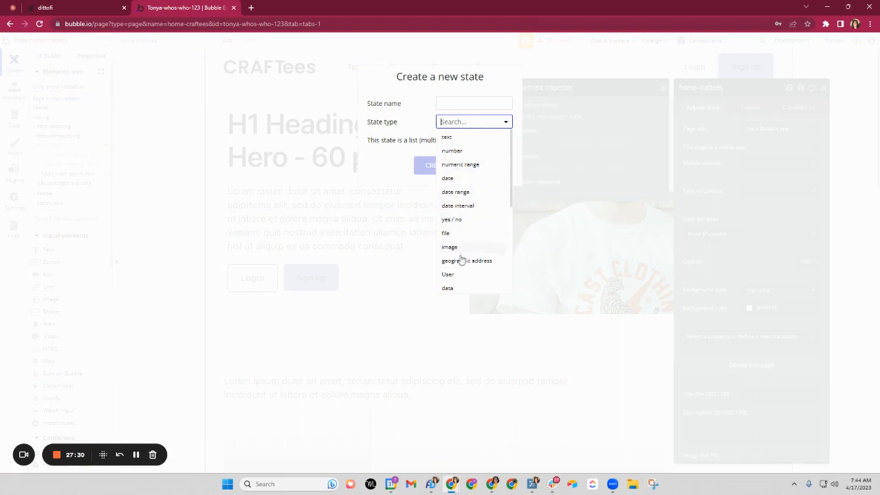
scroll(462, 258, "down", 5)
scroll(465, 278, "up", 5)
scroll(466, 265, "down", 5)
scroll(465, 265, "up", 5)
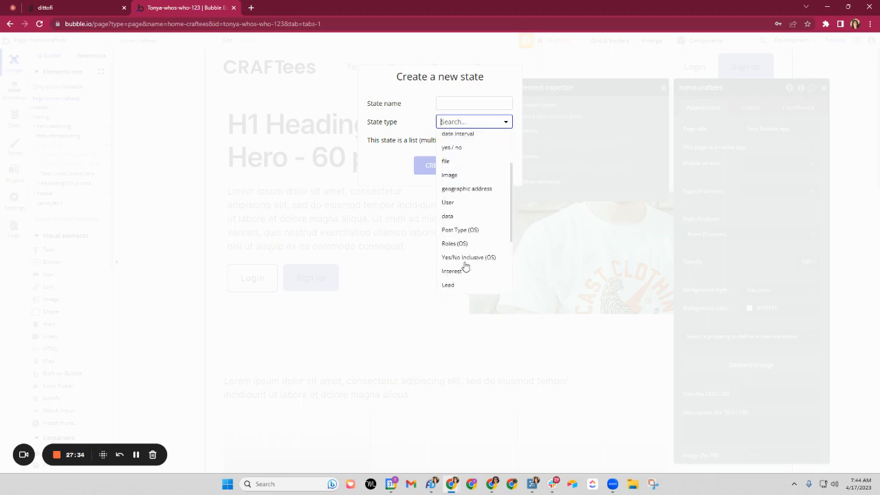
left_click(420, 134)
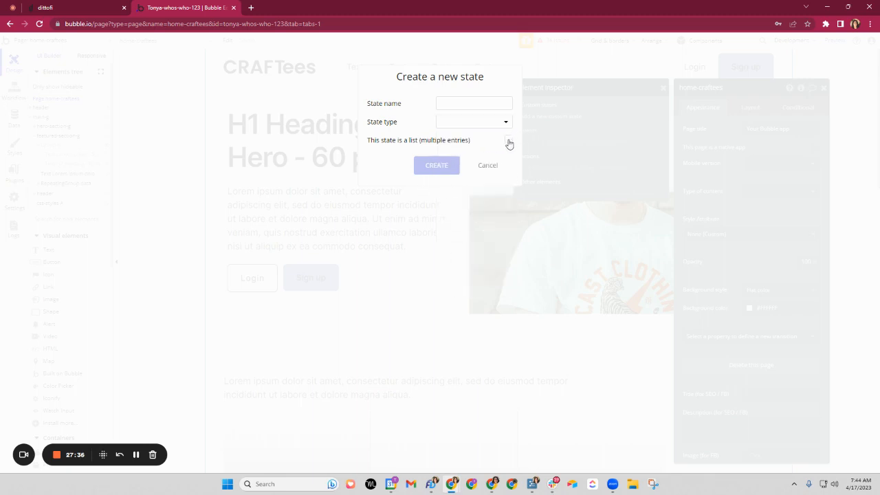
Step: Re-examine the new state's type choices, including the data types and option sets, without choosing one
left_click(459, 124)
scroll(466, 196, "down", 2)
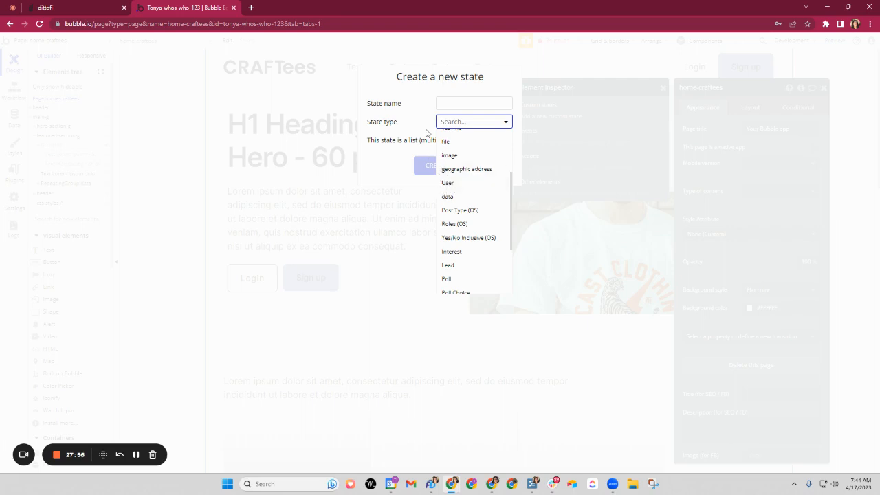
scroll(472, 238, "down", 1)
scroll(472, 240, "up", 3)
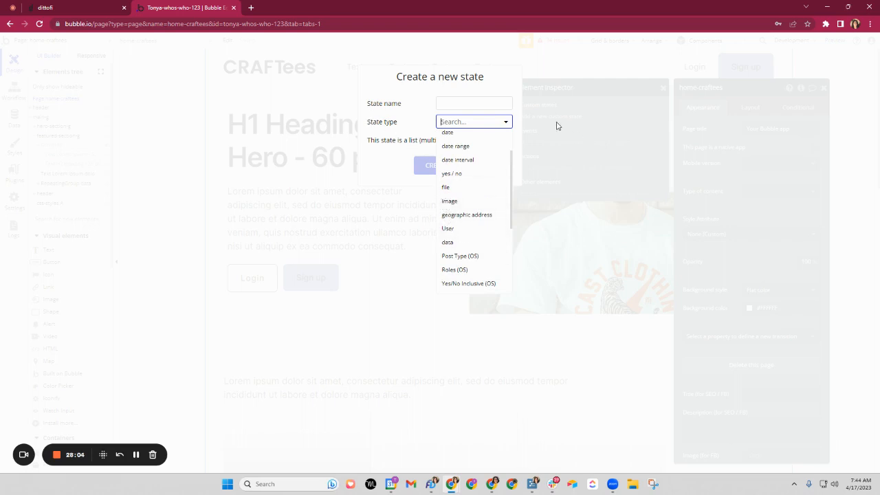
left_click(425, 117)
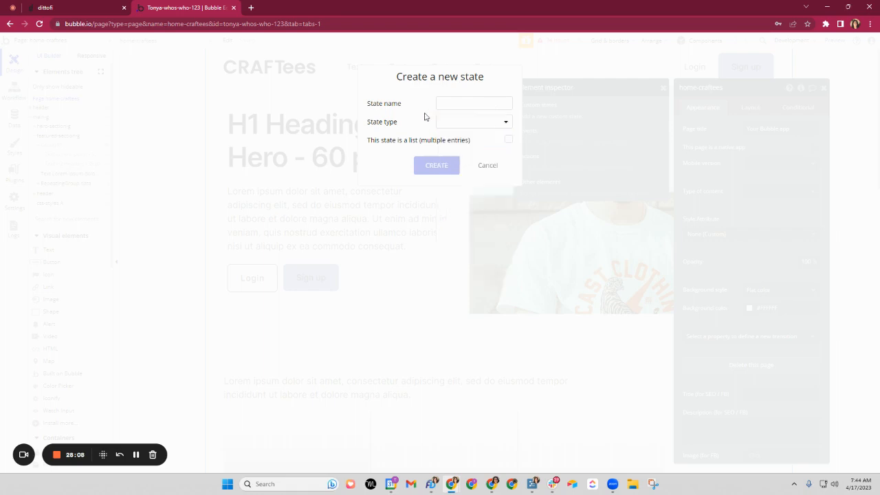
mouse_move(430, 120)
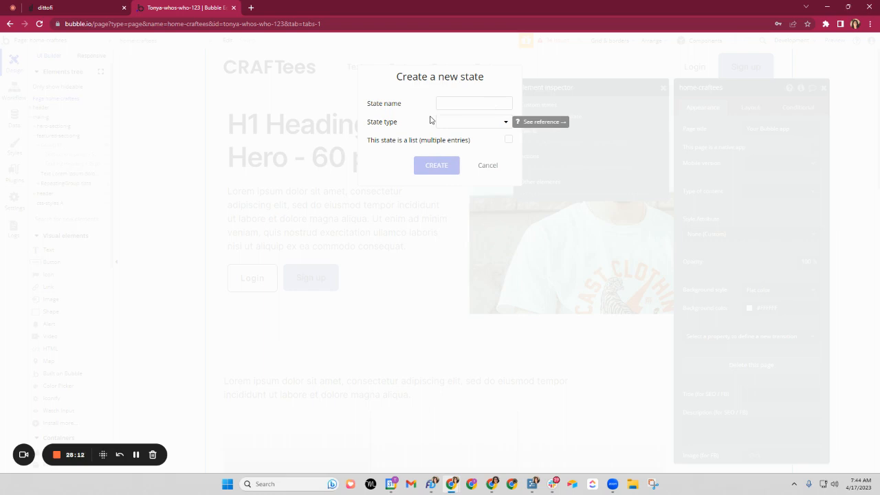
left_click(440, 123)
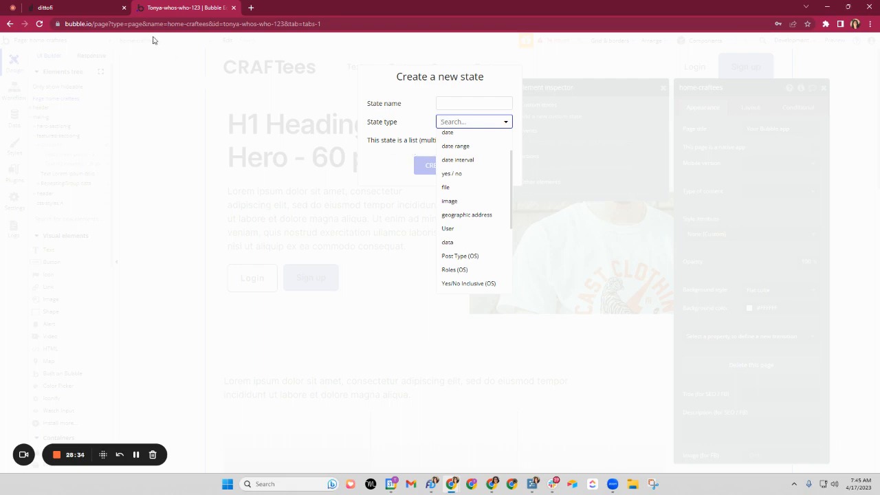
Step: Return to Dittofi, start a new app variable, and show its Kind choices for comparison with Bubble's state types
left_click(61, 11)
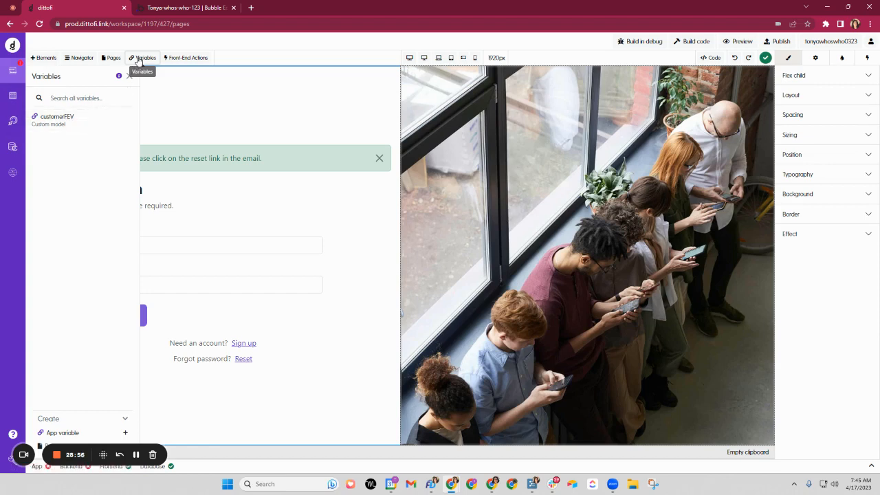
left_click(60, 433)
left_click(171, 153)
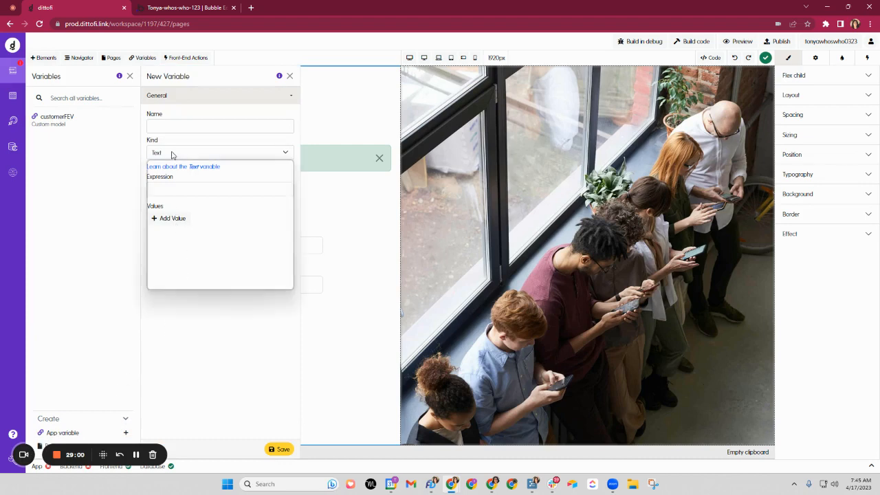
left_click(199, 7)
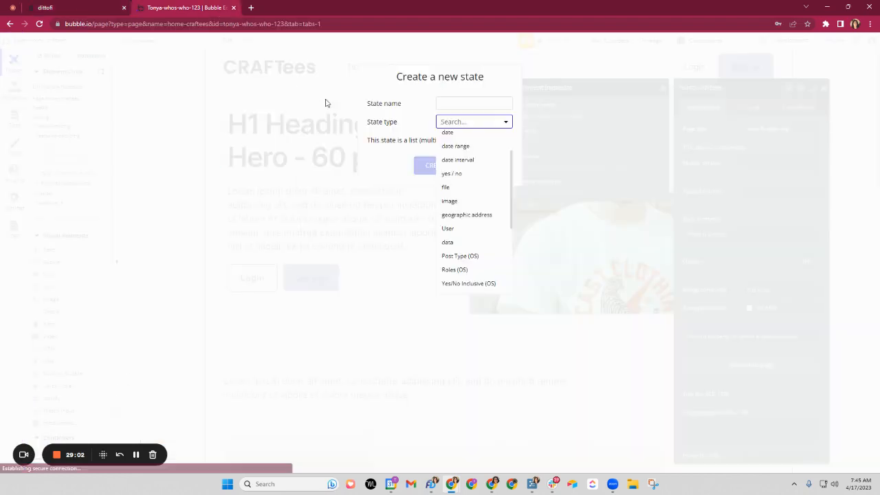
left_click(69, 7)
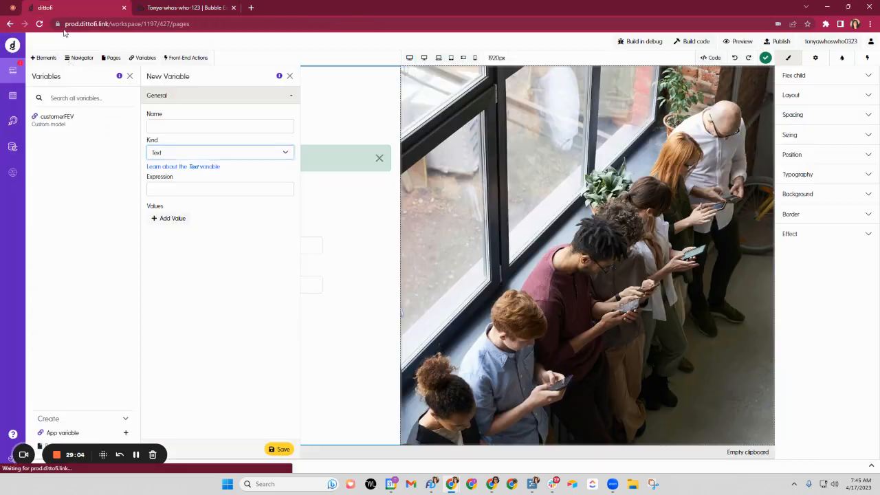
left_click(197, 153)
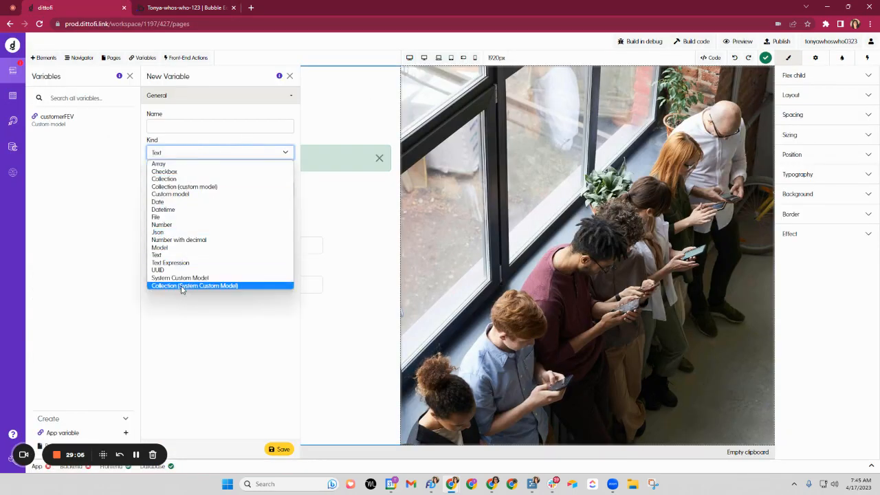
Step: Set the new variable's kind to Array, view the kinds an array can hold, and bring up the variable kinds again
left_click(158, 165)
left_click(163, 189)
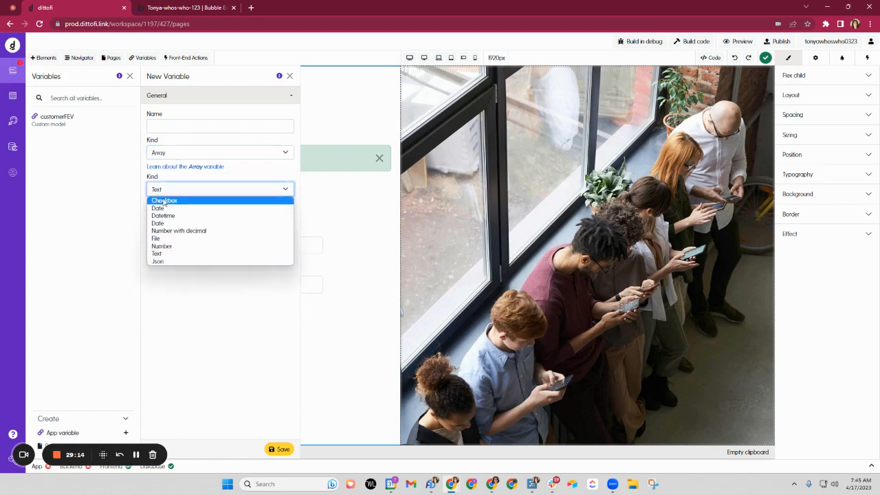
left_click(154, 152)
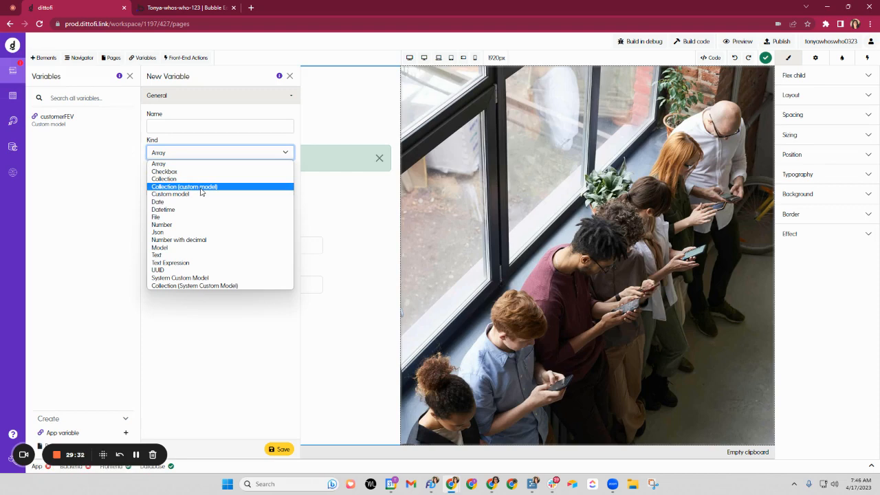
Step: Open the customer custom model to examine its attributes, then return to the new variable and review its kinds, leaving Array selected
left_click(12, 147)
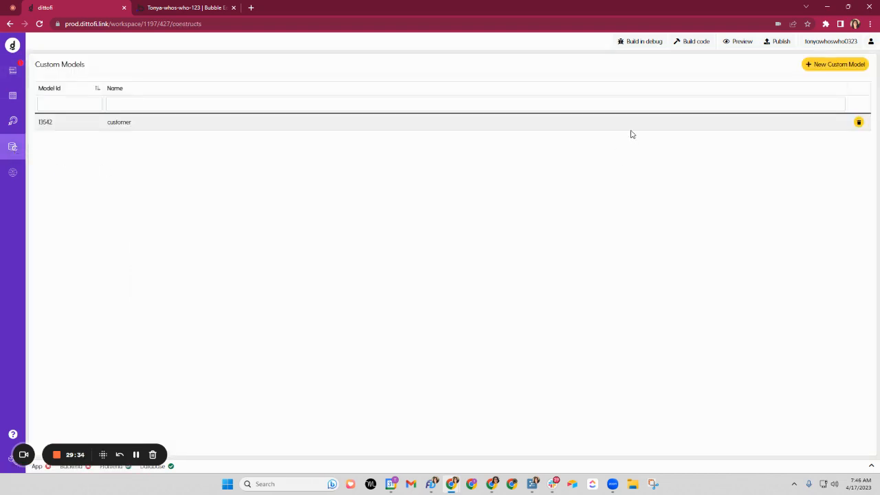
left_click(576, 123)
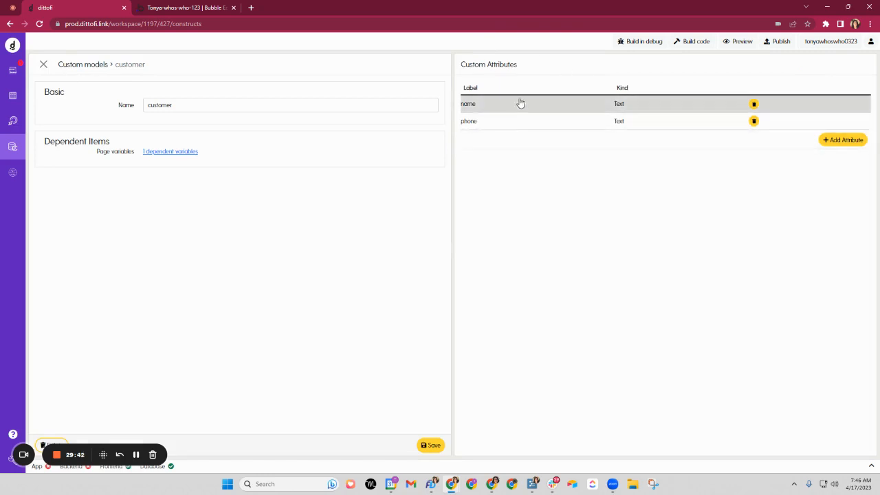
left_click(12, 70)
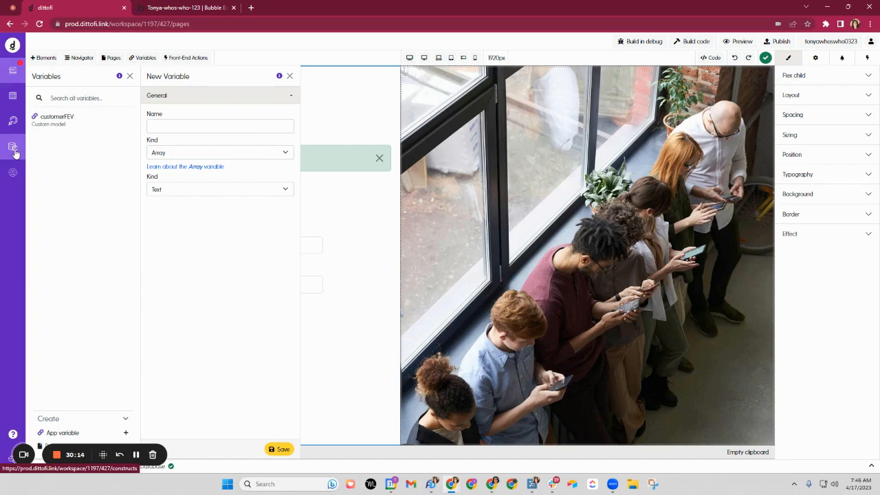
left_click(171, 154)
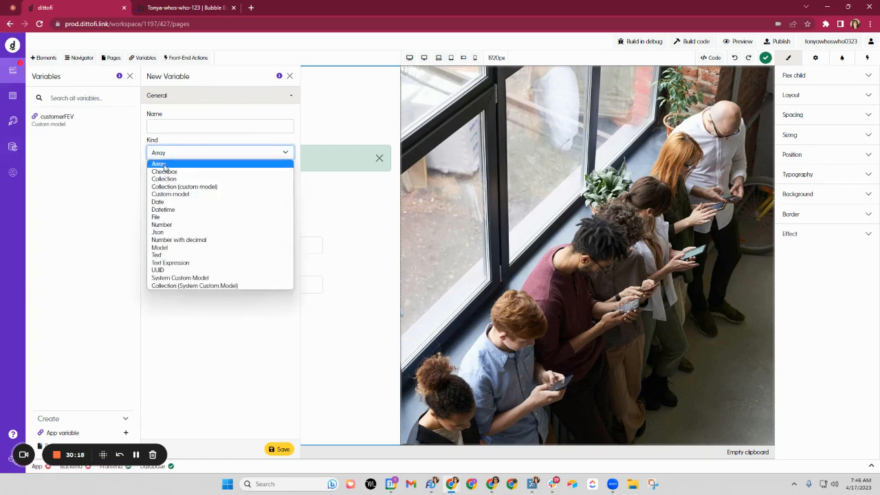
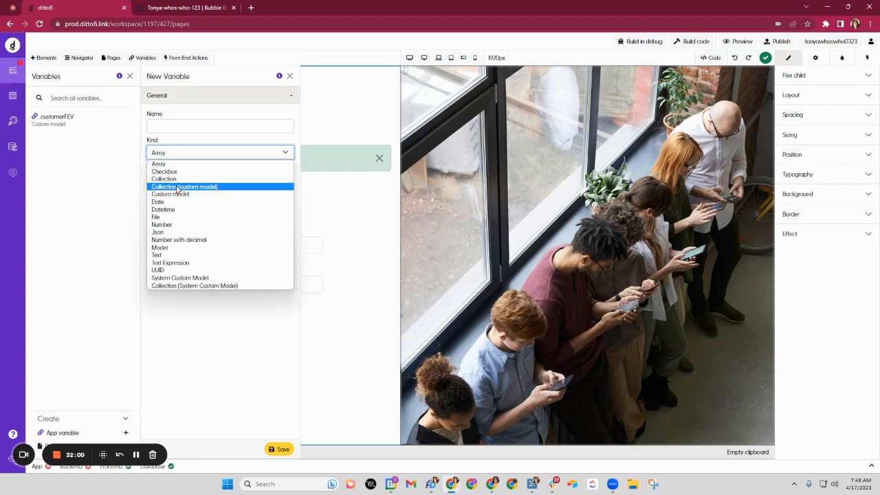
left_click(189, 143)
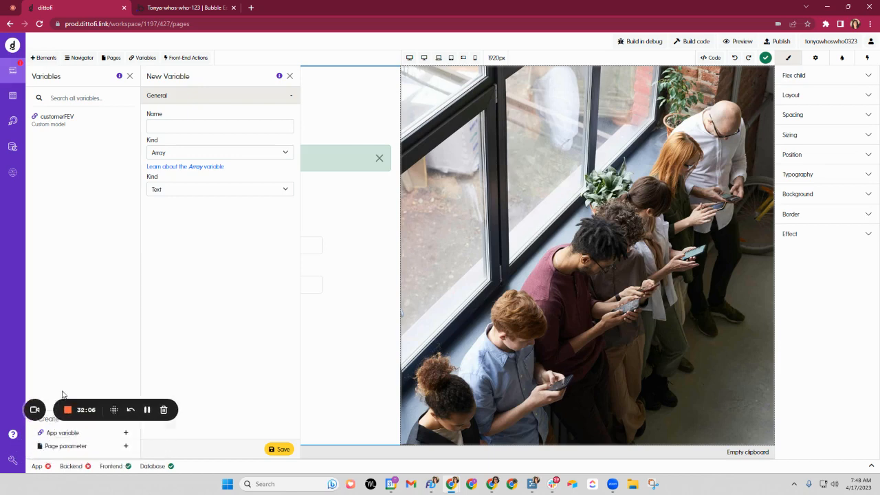
Step: Start a new page parameter, examine its Kind choices while keeping Text, and close the form without saving
left_click(60, 447)
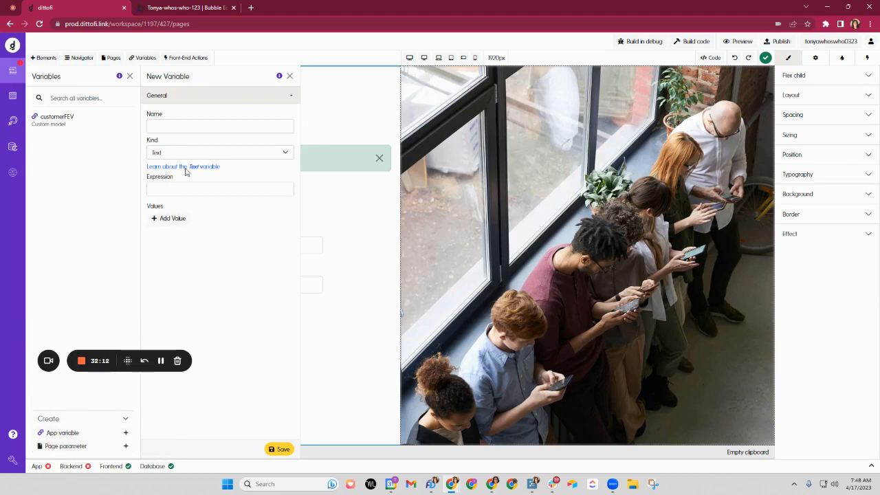
left_click(163, 154)
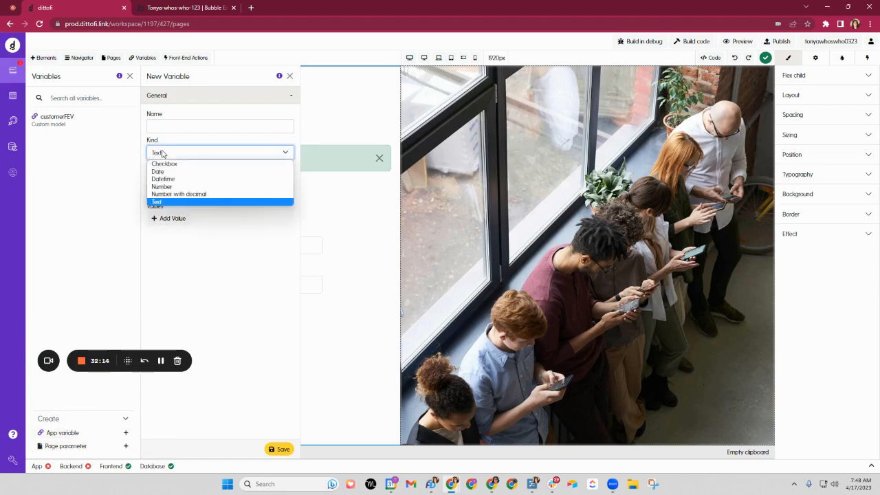
left_click(157, 202)
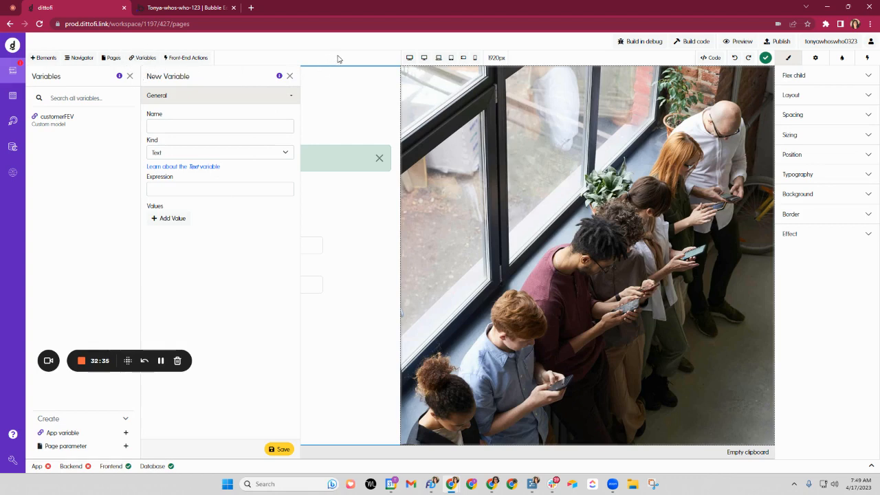
left_click(290, 76)
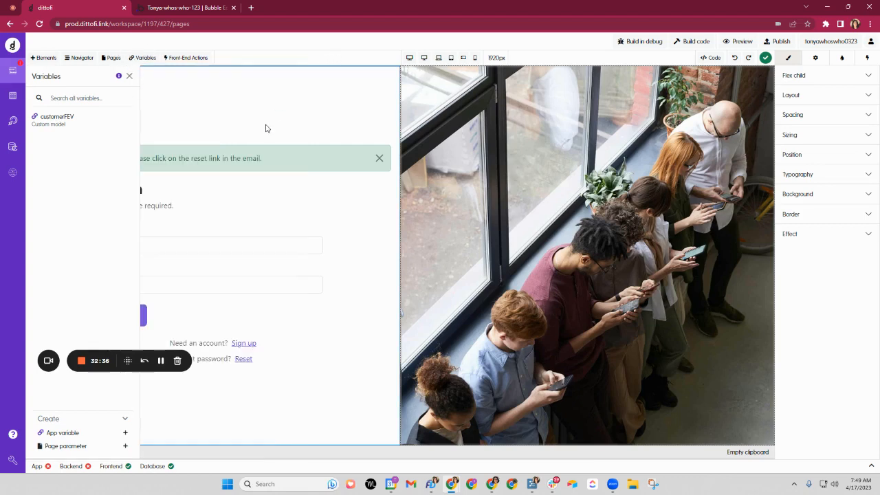
Step: Select the login form's Email input, open its settings, and view the global variables available for binding its Name
left_click(196, 248)
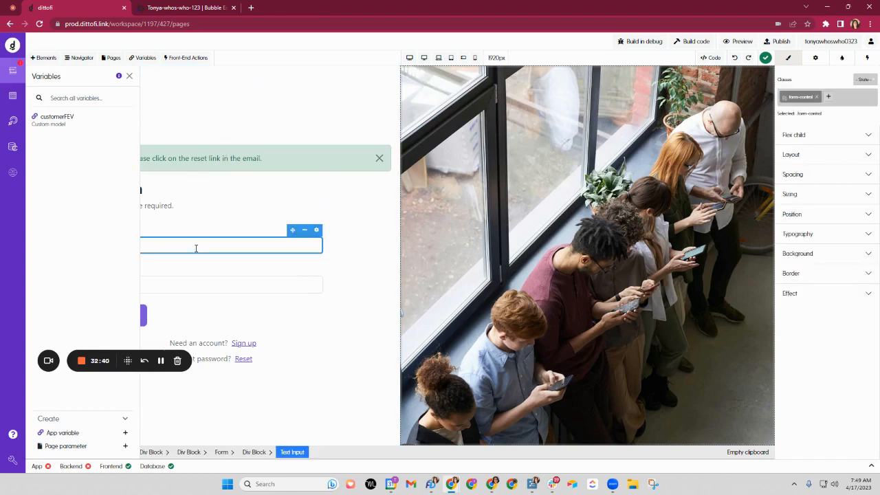
left_click(129, 76)
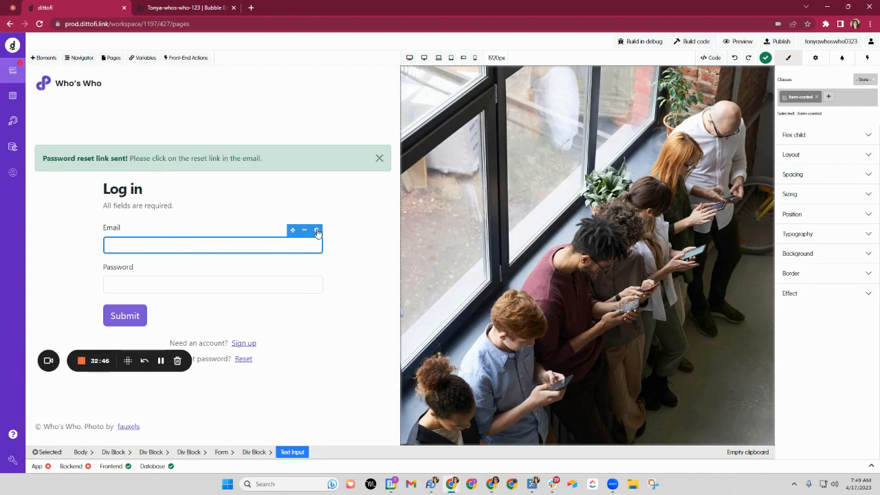
left_click(317, 231)
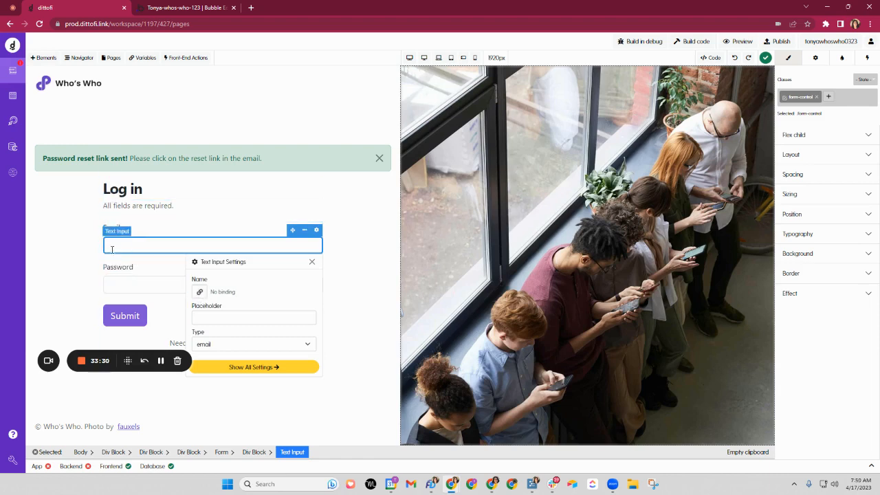
left_click(200, 292)
left_click(288, 115)
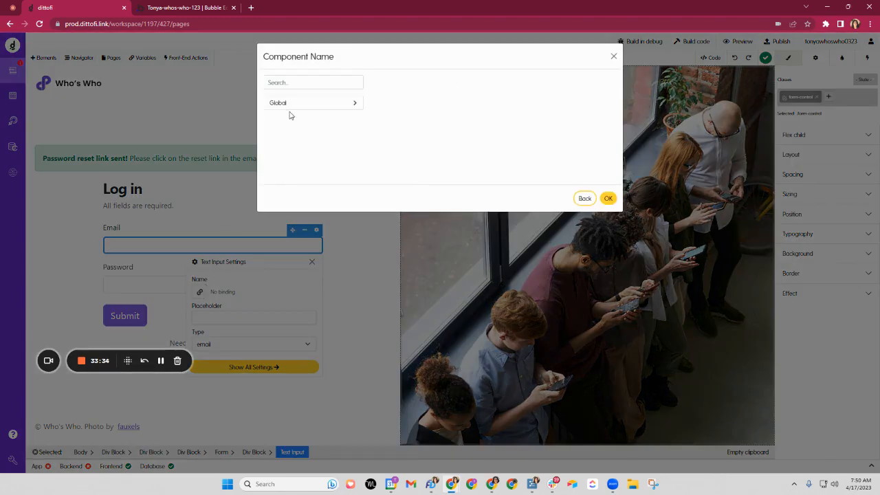
left_click(292, 108)
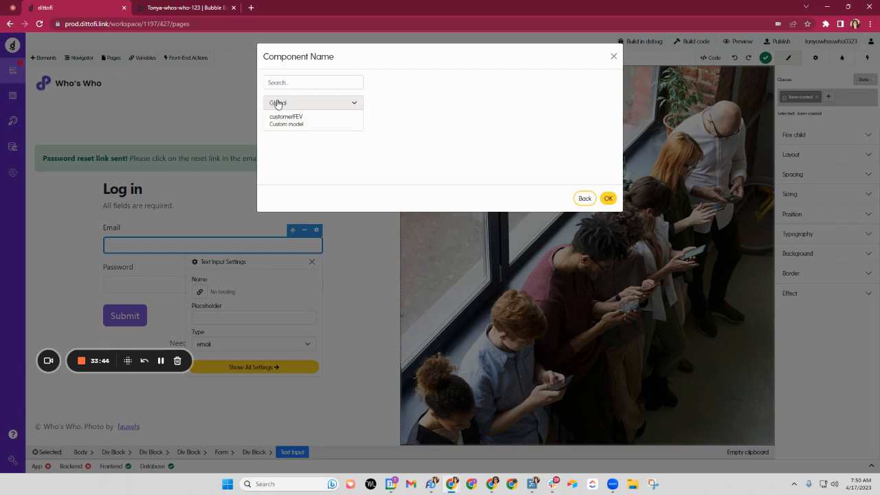
Step: Examine the customerFEV variable's settings and the customer custom model's attributes, and return to the unobstructed login page
left_click(136, 57)
left_click(136, 57)
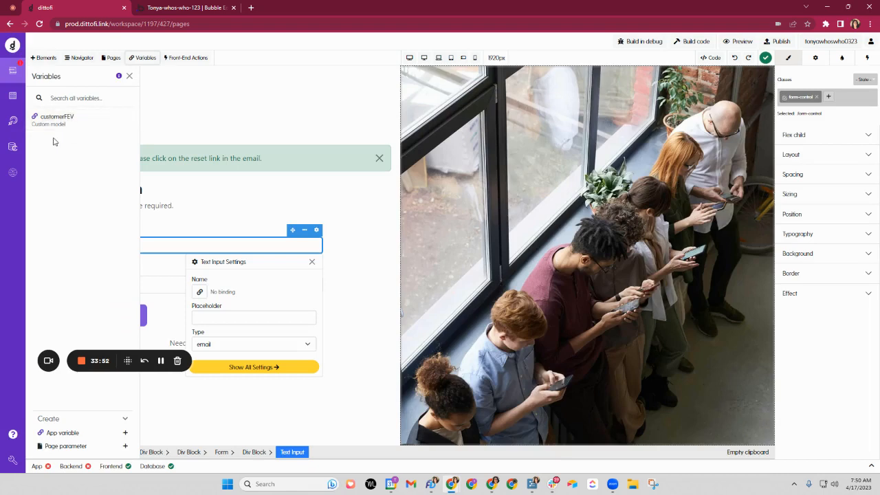
left_click(52, 122)
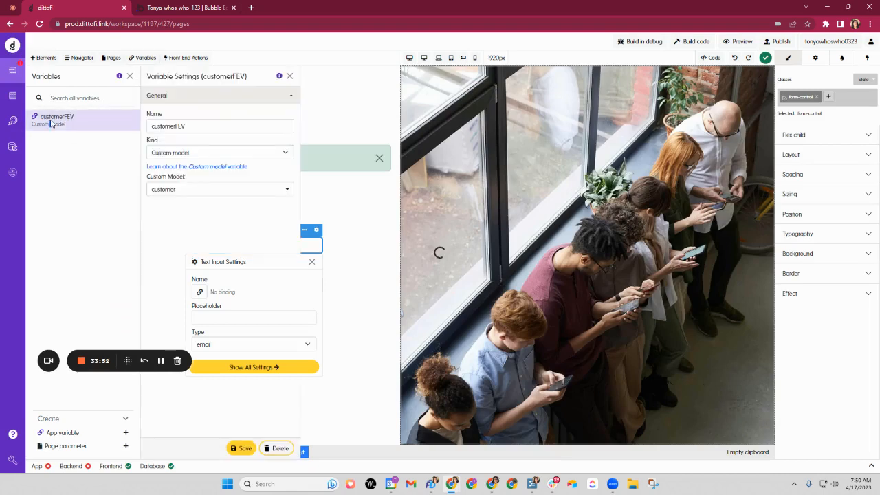
left_click(11, 148)
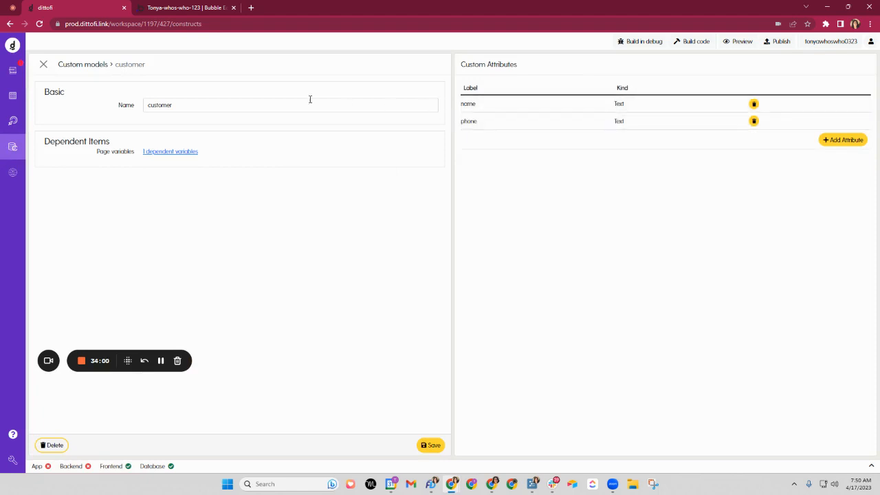
left_click(12, 70)
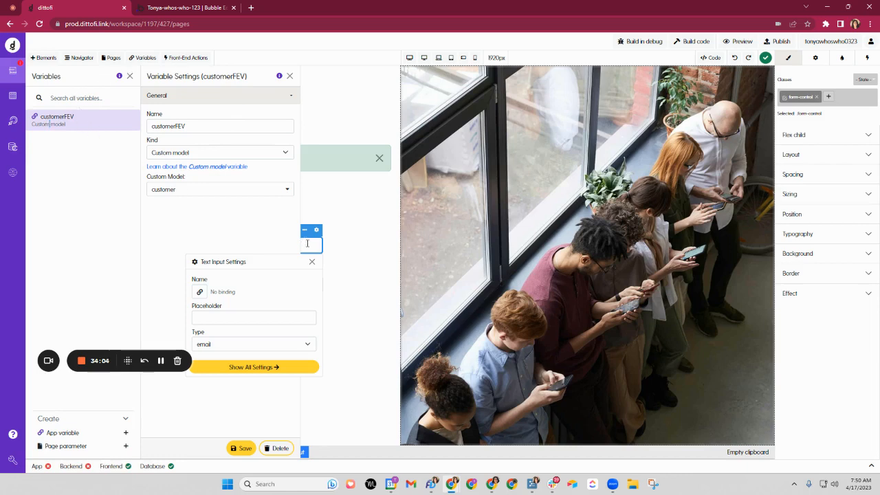
left_click(290, 75)
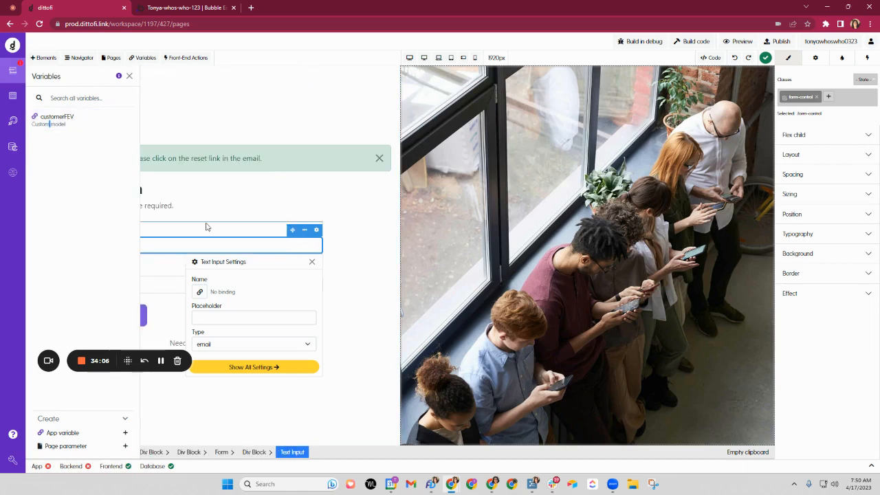
left_click(130, 76)
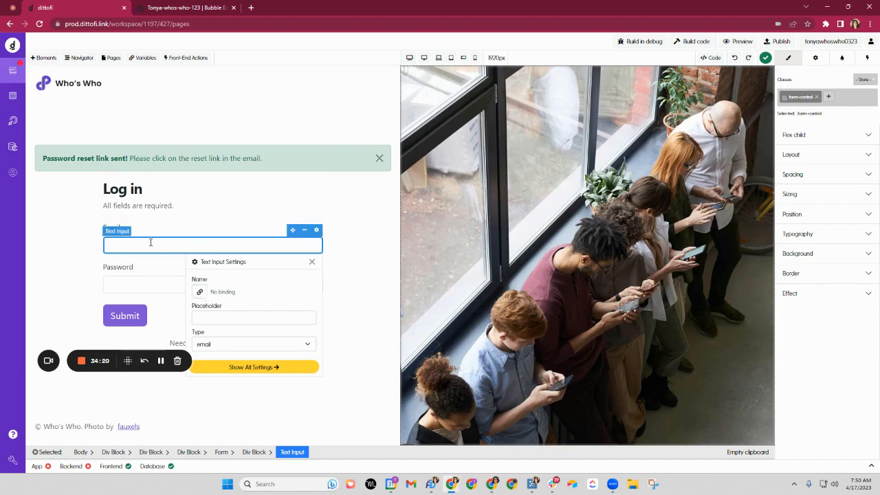
Step: Show how to bind the Email input's Name to the name attribute of customerFEV, and close the binding dialog without applying it
left_click(200, 292)
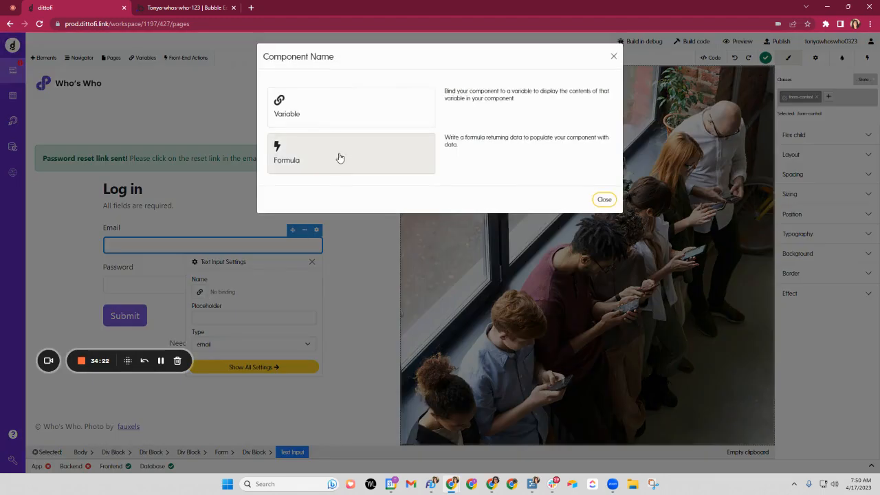
left_click(337, 122)
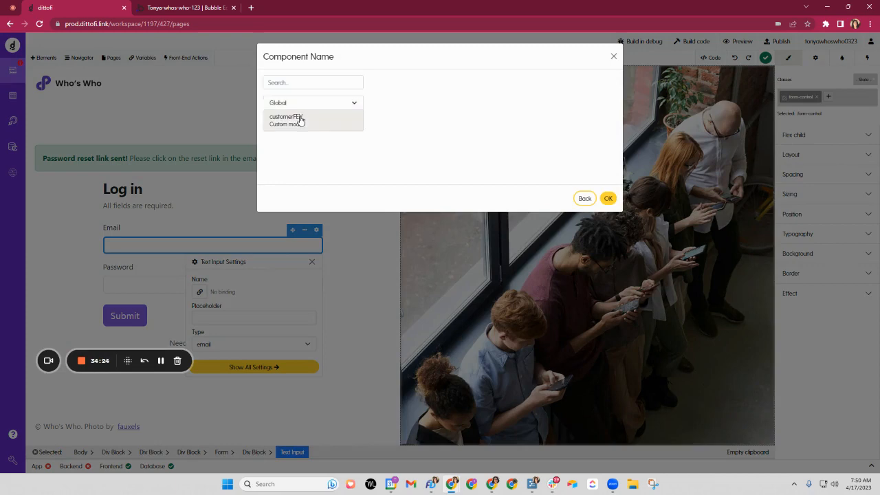
left_click(300, 121)
left_click(390, 87)
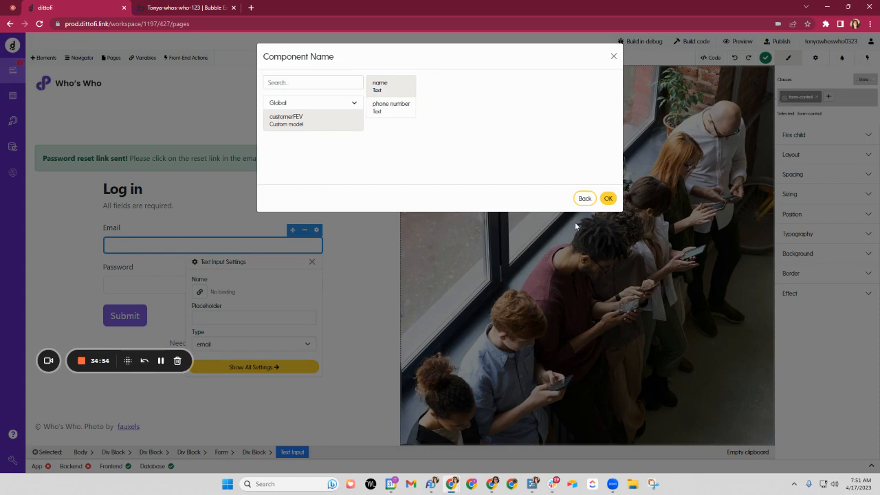
left_click(613, 56)
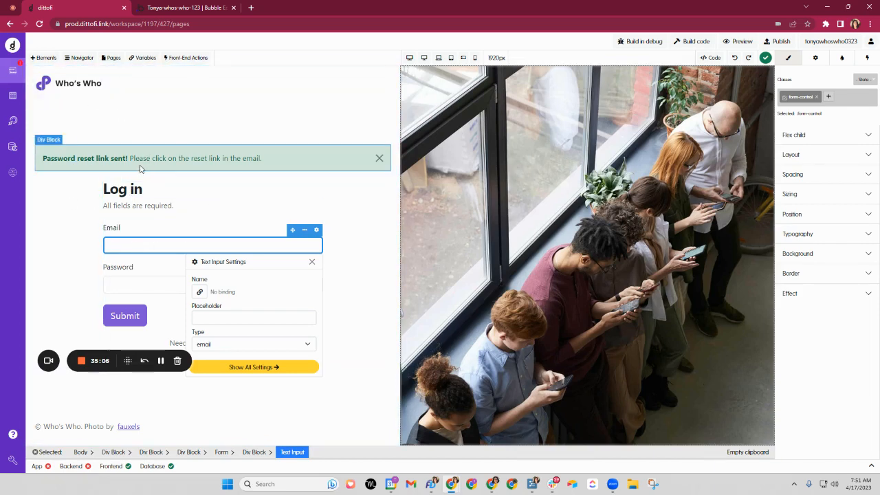
Step: Open the existing front-end action to examine its trigger, variables and Run endpoint event, and return to the page editor
left_click(182, 60)
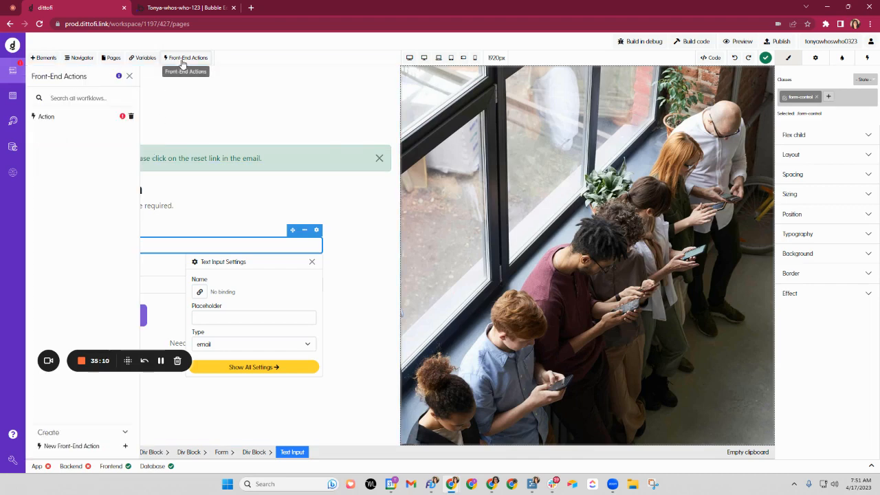
left_click(53, 118)
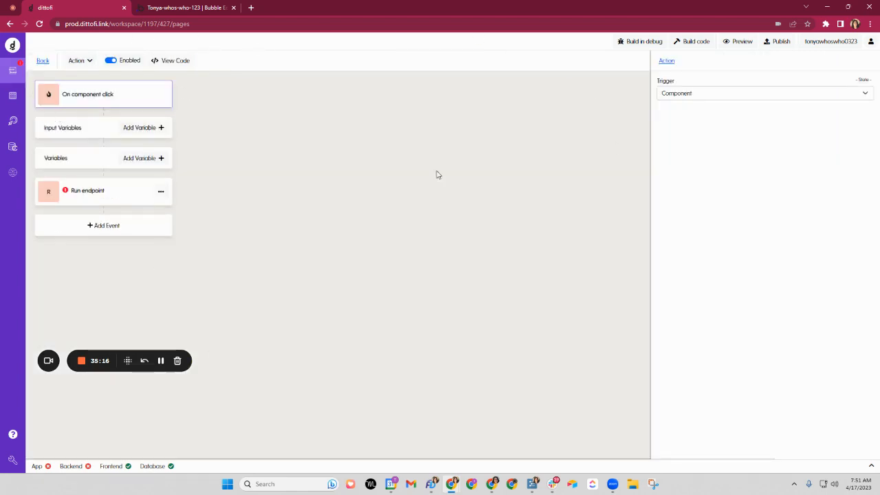
left_click(42, 62)
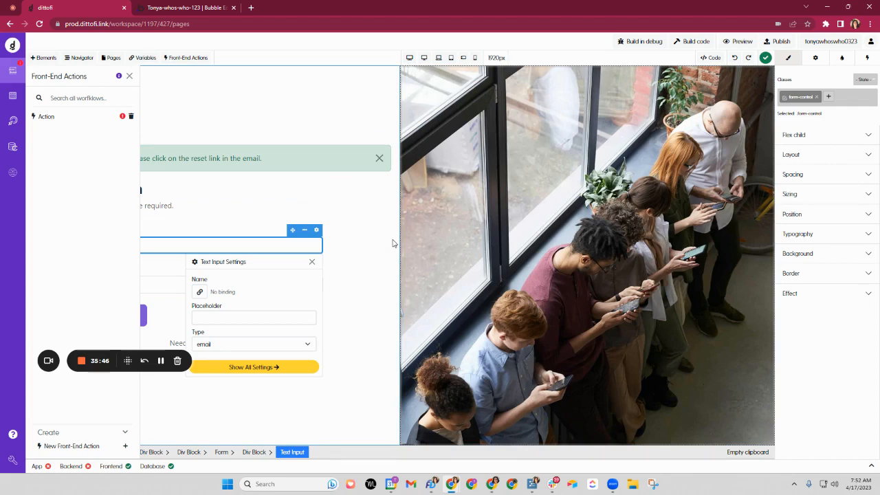
Step: Switch to Bubble and dismiss the unfinished new custom state dialog
left_click(172, 7)
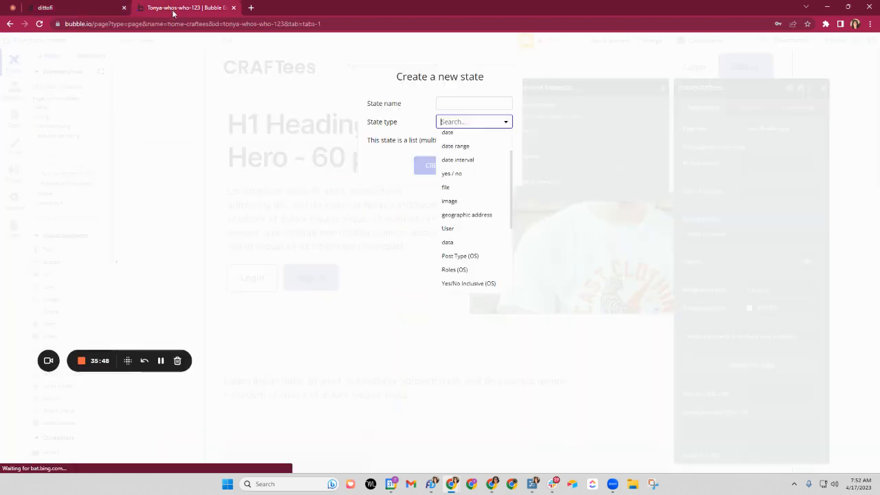
left_click(349, 227)
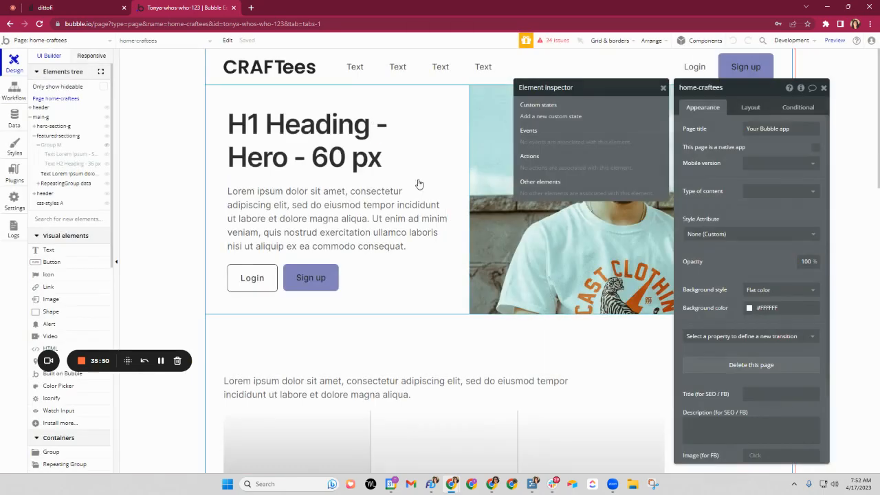
Step: Start a click workflow for the H1 hero heading, view its event, and delete that event before returning to the page design
left_click(323, 141)
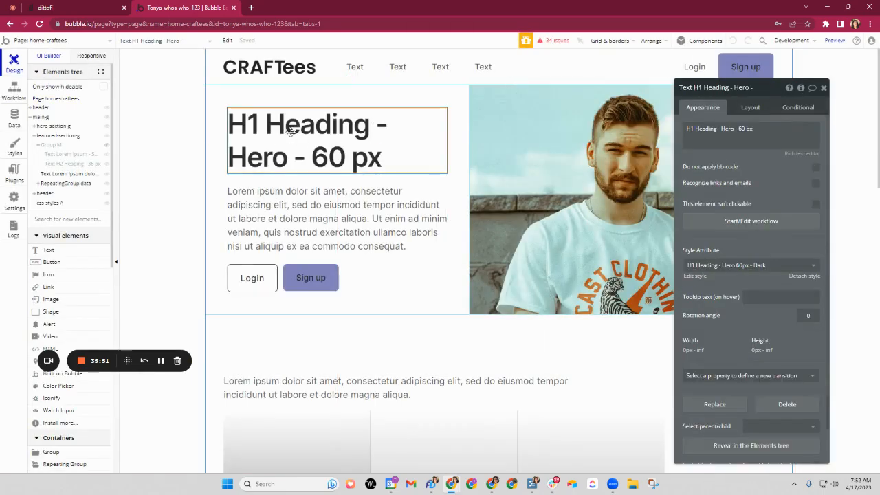
left_click(750, 221)
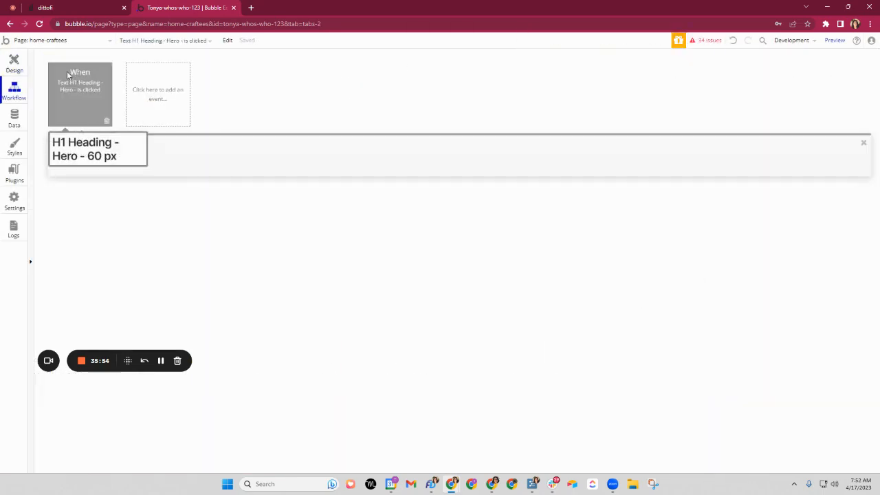
left_click(15, 64)
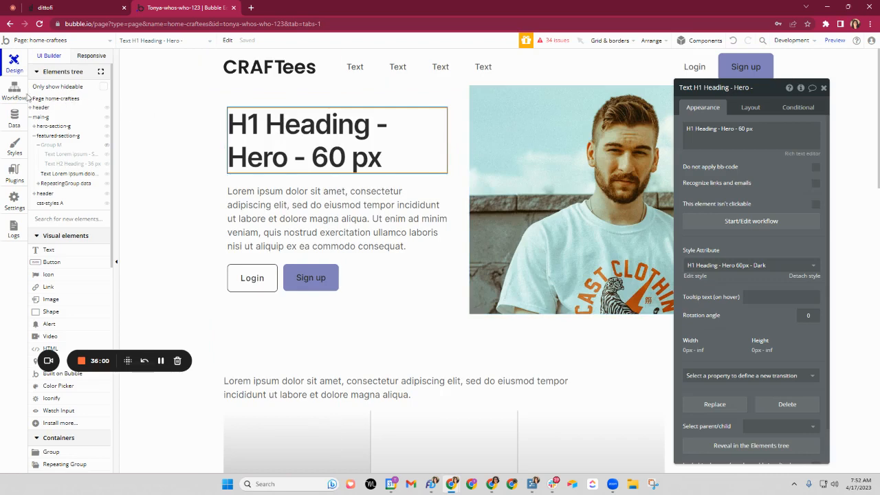
left_click(23, 98)
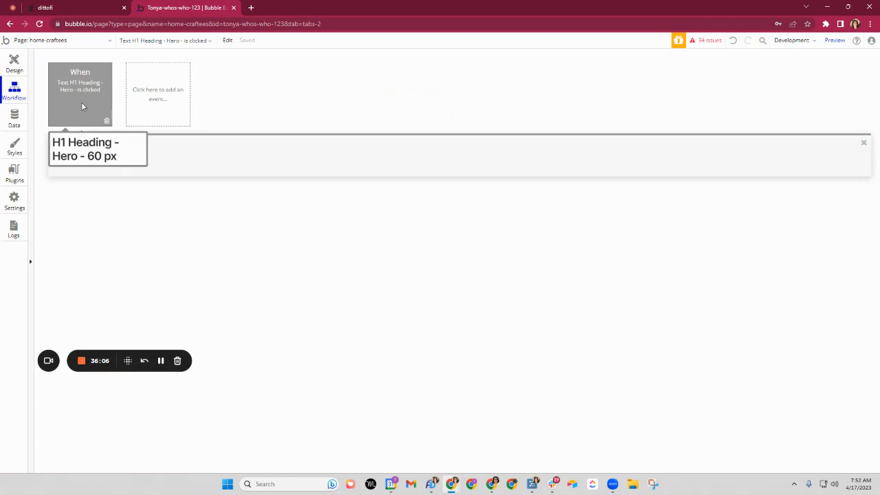
left_click(107, 122)
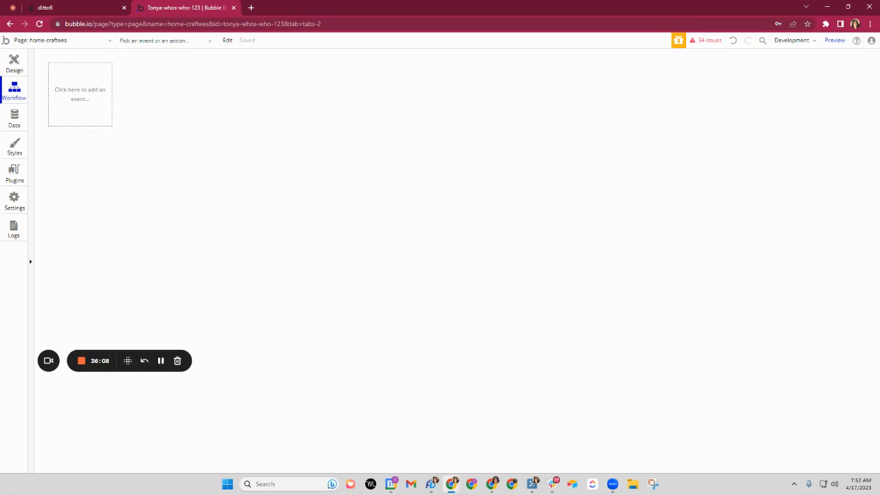
left_click(14, 63)
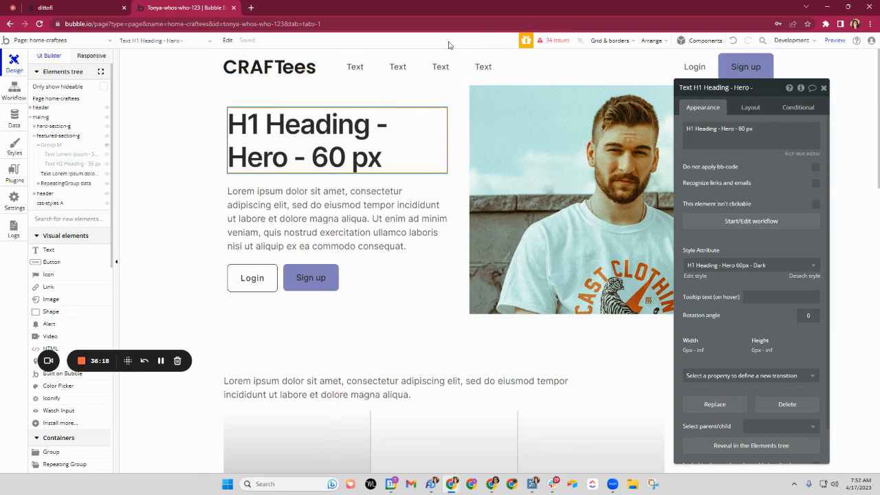
Step: Inspect the workflow options on the page's header, Sign up button and Login button
left_click(531, 75)
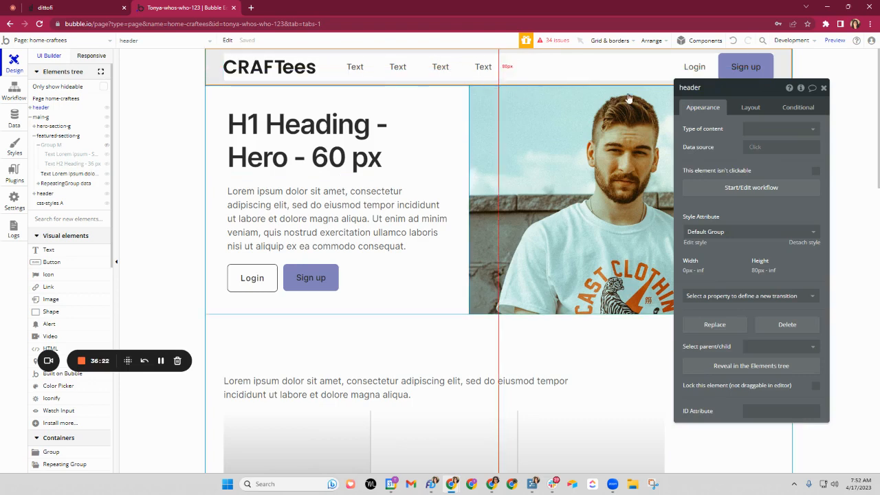
left_click(731, 71)
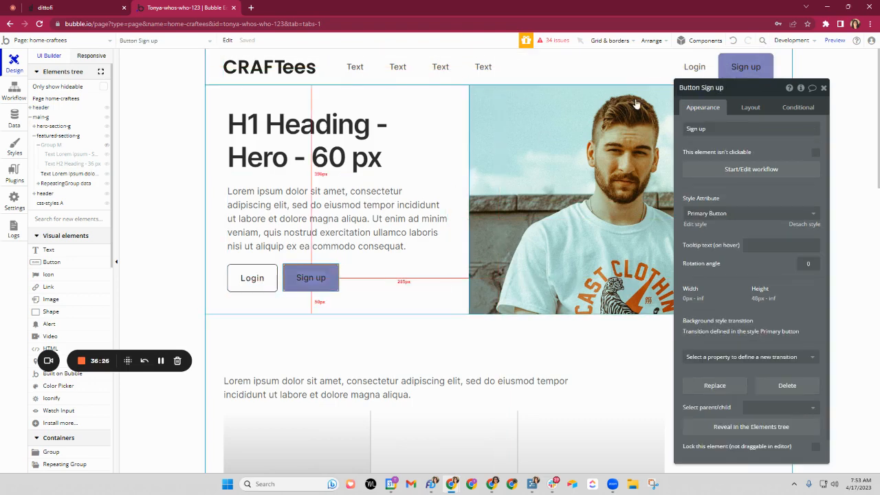
left_click(693, 72)
left_click(268, 285)
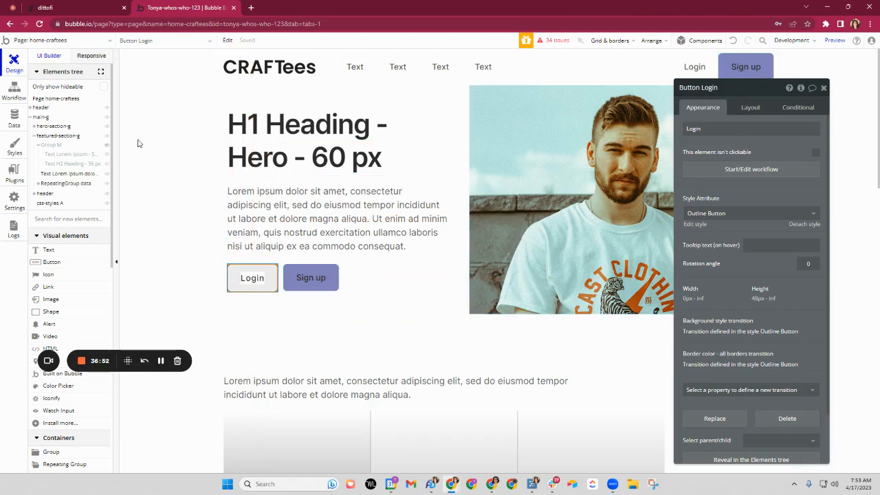
Step: View the General and Custom event choices for a new workflow, and return to the page design without adding one
left_click(13, 89)
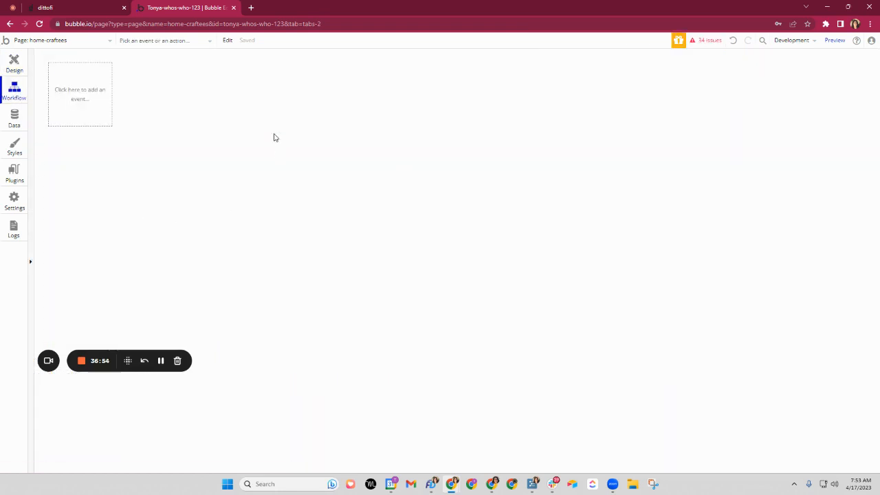
left_click(92, 106)
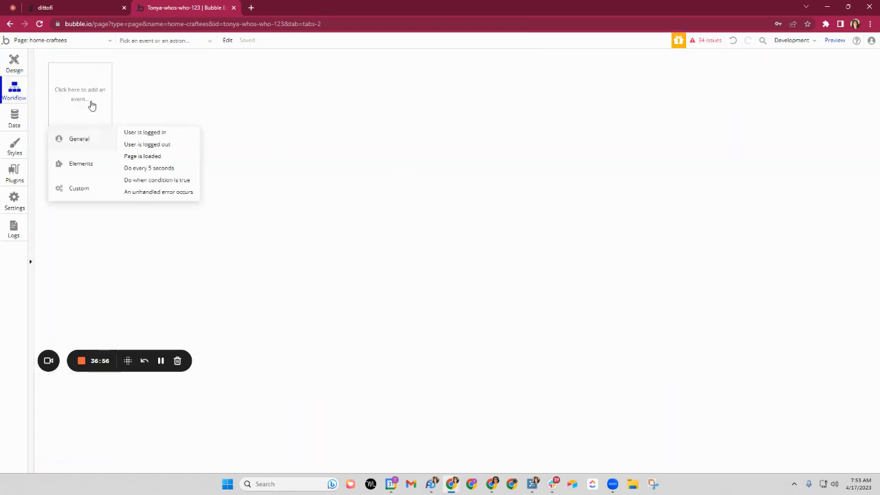
mouse_move(80, 191)
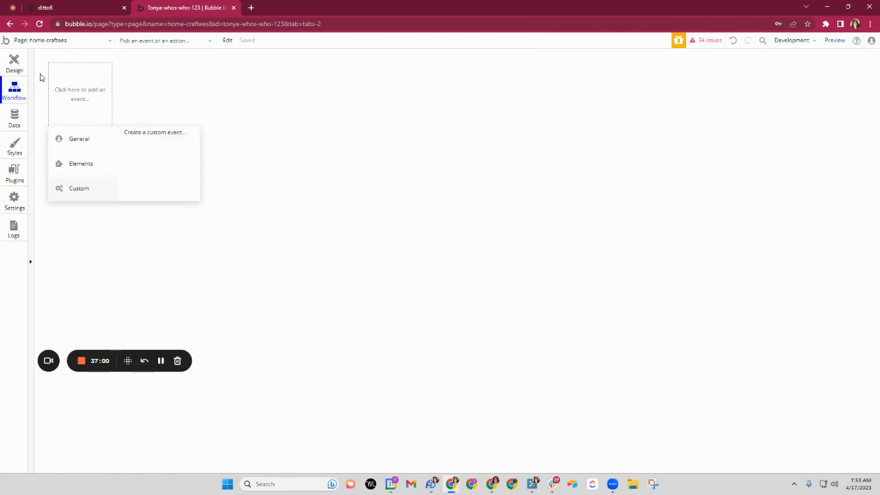
left_click(16, 69)
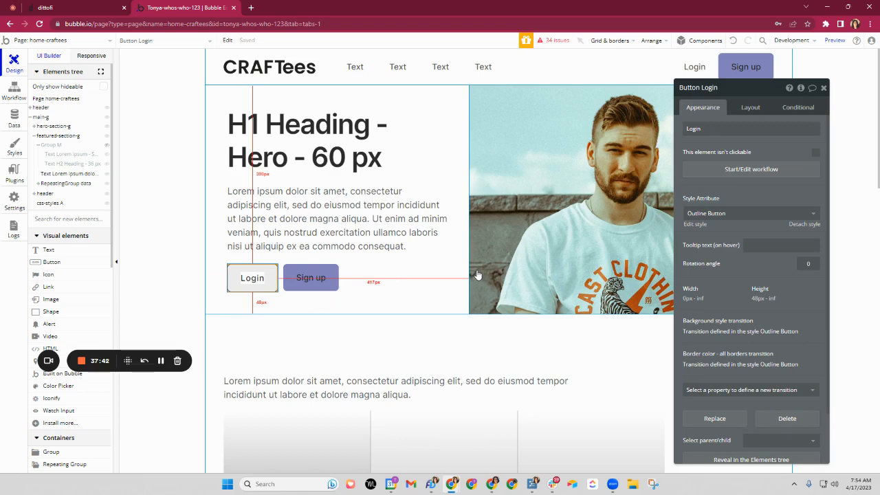
Step: Switch to Dittofi to look at its Front-End Actions again, and return to Bubble's page design for comparison
left_click(88, 9)
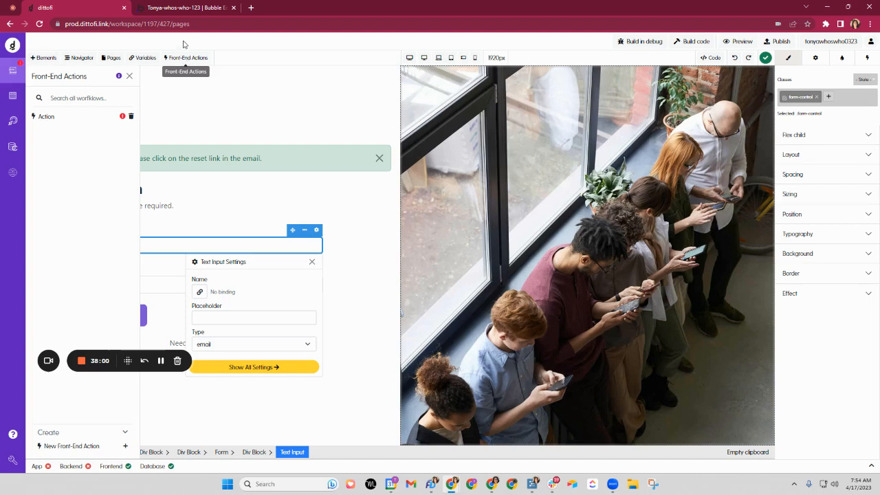
left_click(189, 10)
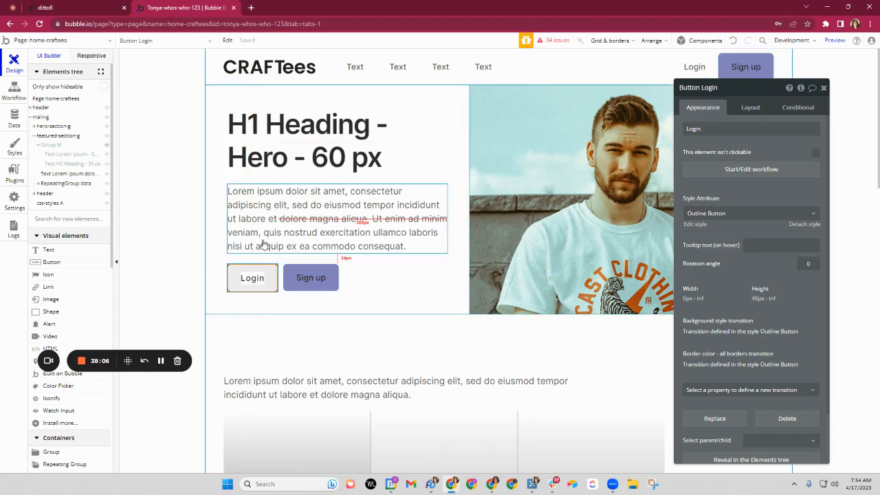
Step: Switch to Dittofi, open the front-end action named Action, and delete its Run endpoint event
left_click(98, 11)
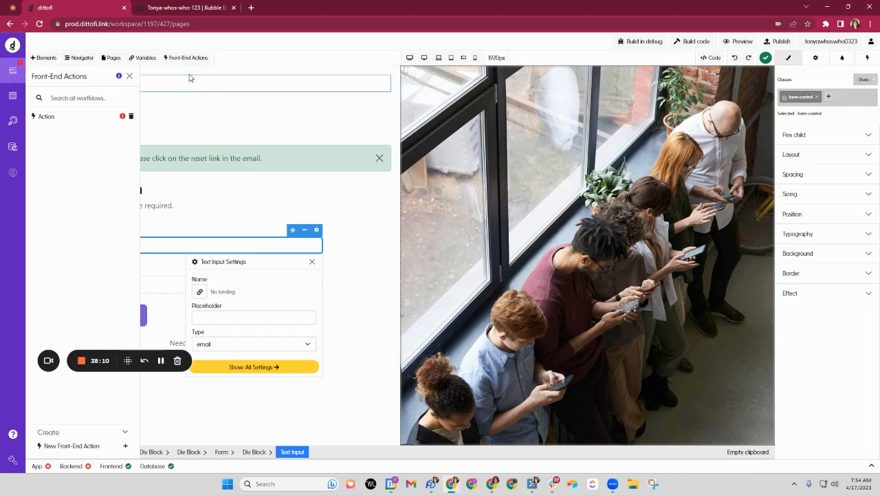
left_click(62, 118)
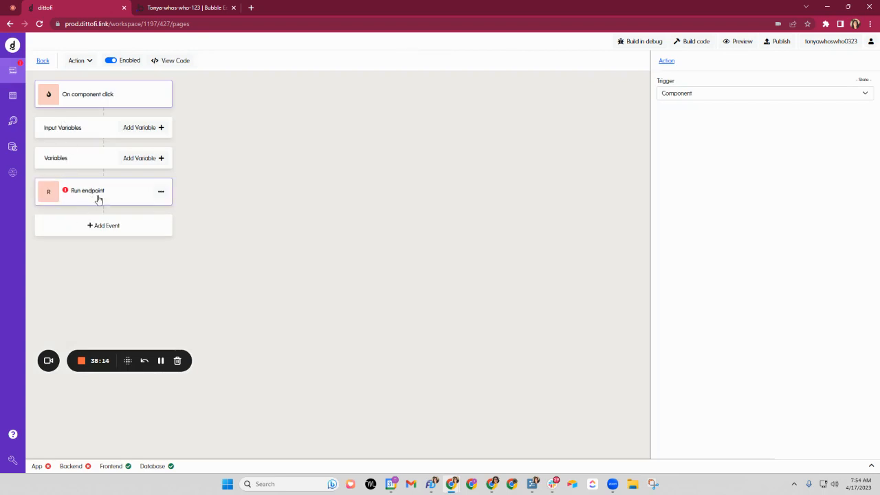
left_click(160, 192)
left_click(175, 229)
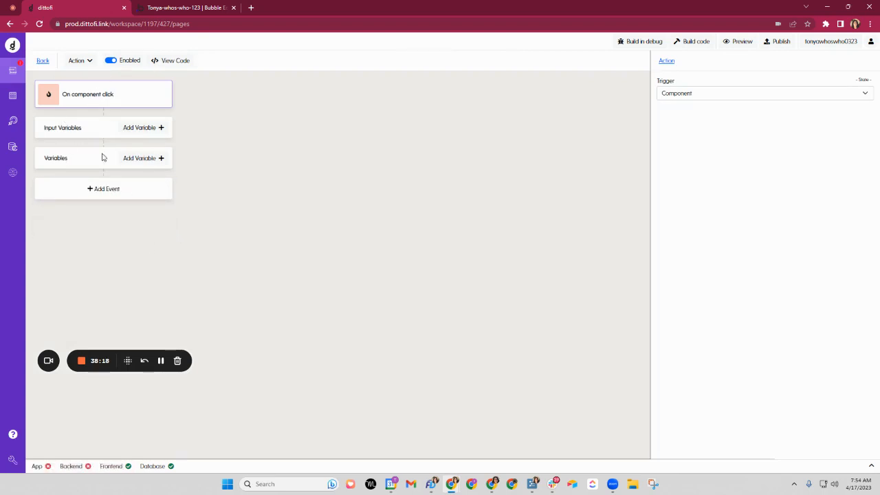
Step: Build the app's code and return to an uncluttered Log in page design, closing the Front-End Actions and Text Input Settings
left_click(686, 44)
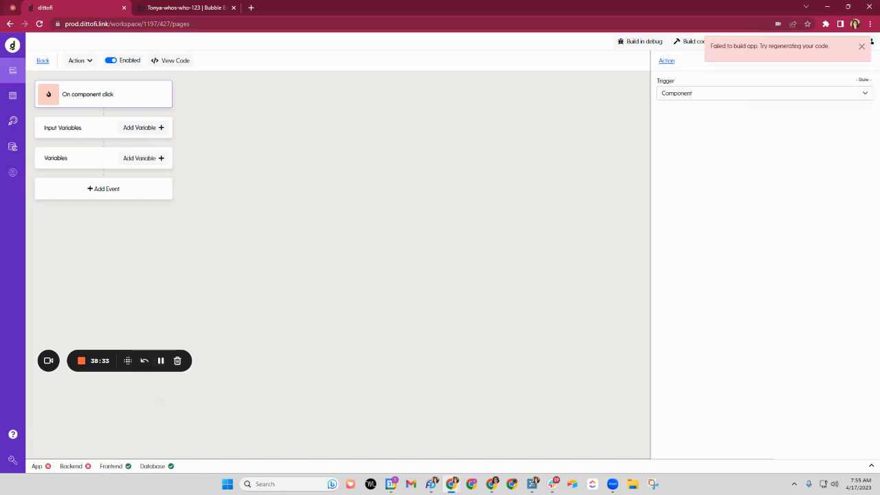
left_click(42, 61)
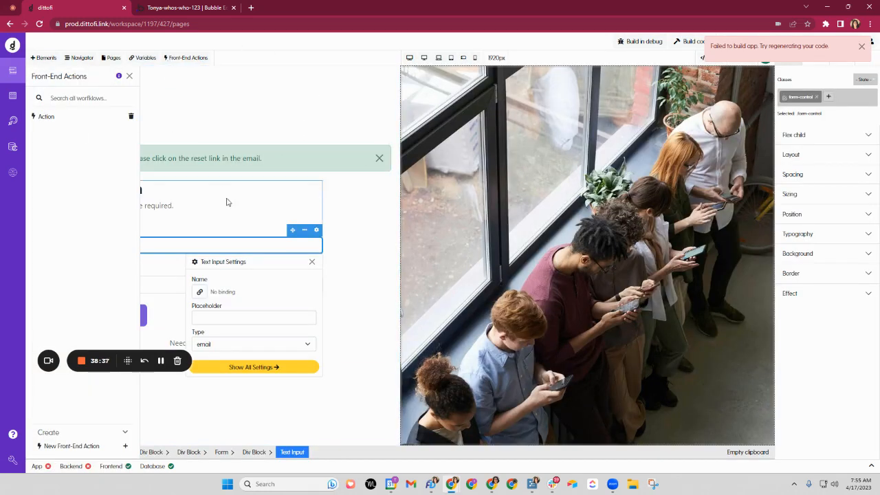
left_click(129, 78)
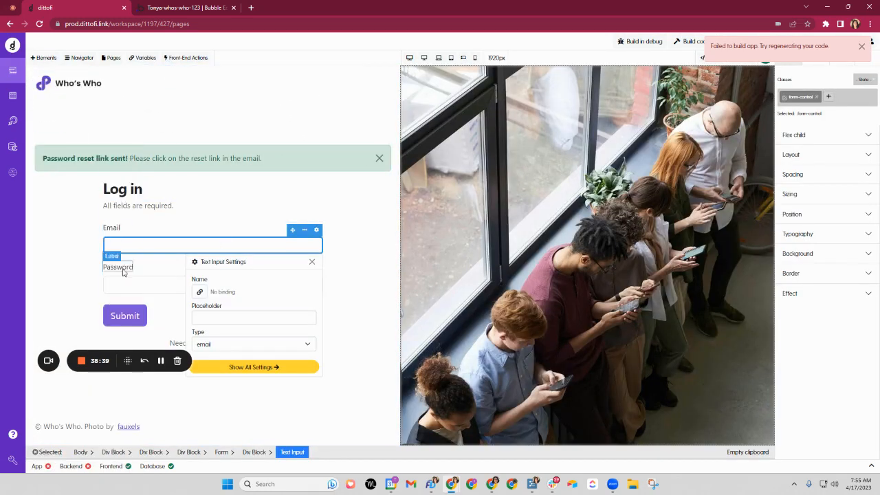
left_click(311, 264)
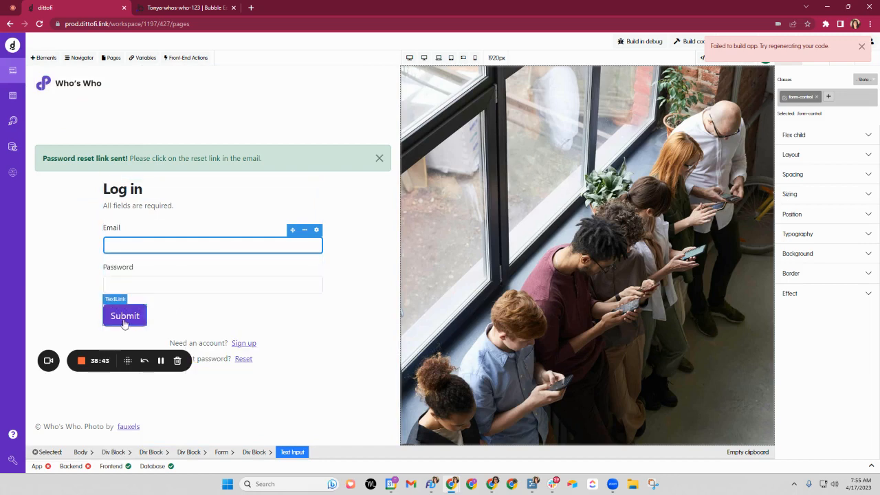
Step: On the Sign up page, give the Submit button an On Click front-end action that runs the Action workflow
left_click(112, 60)
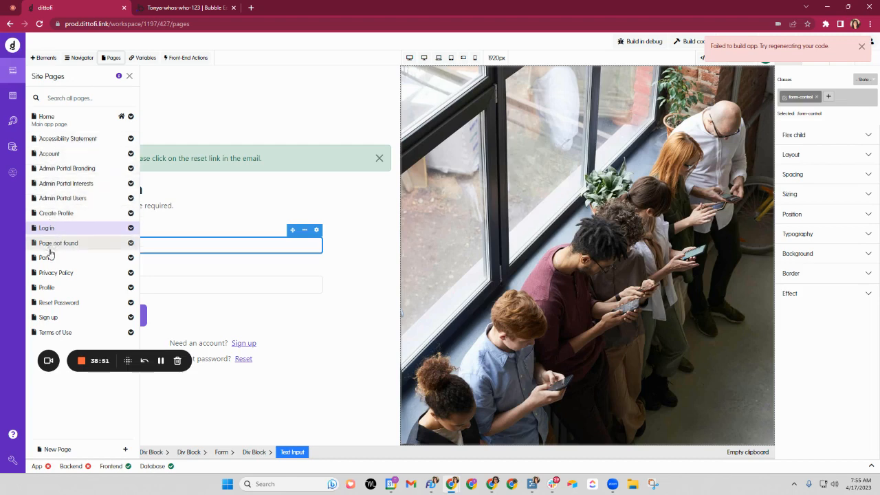
left_click(48, 318)
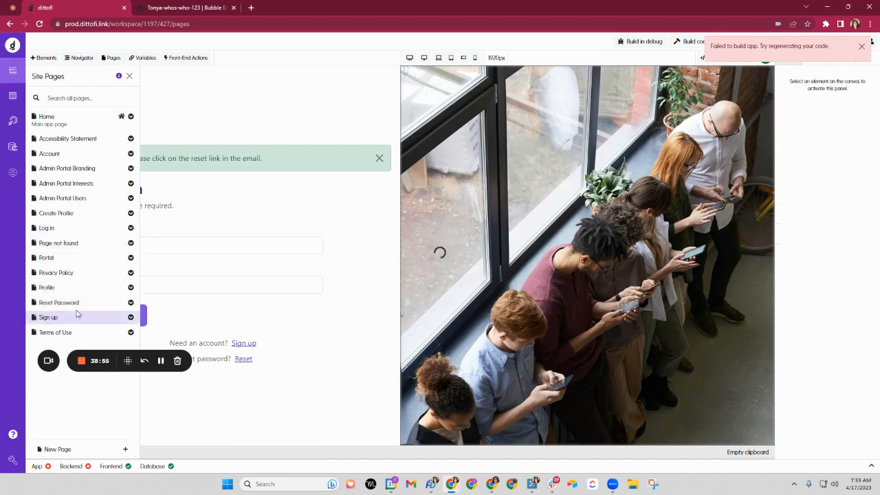
left_click(130, 76)
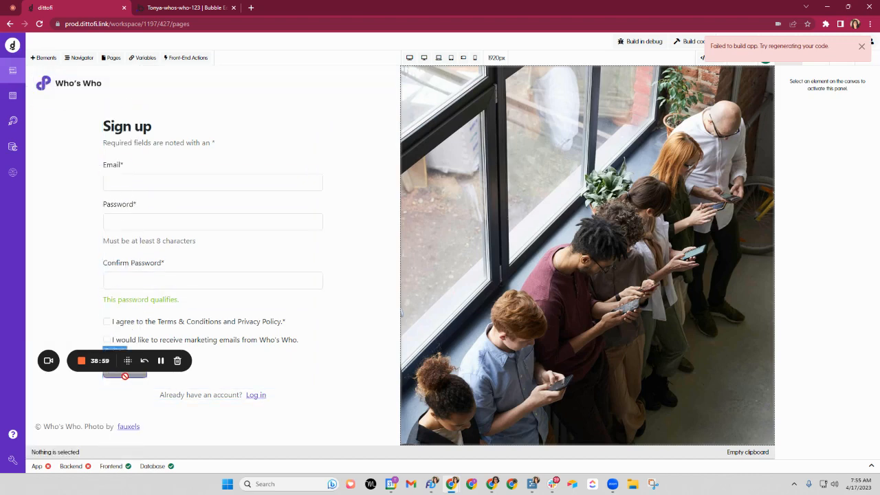
left_click(125, 374)
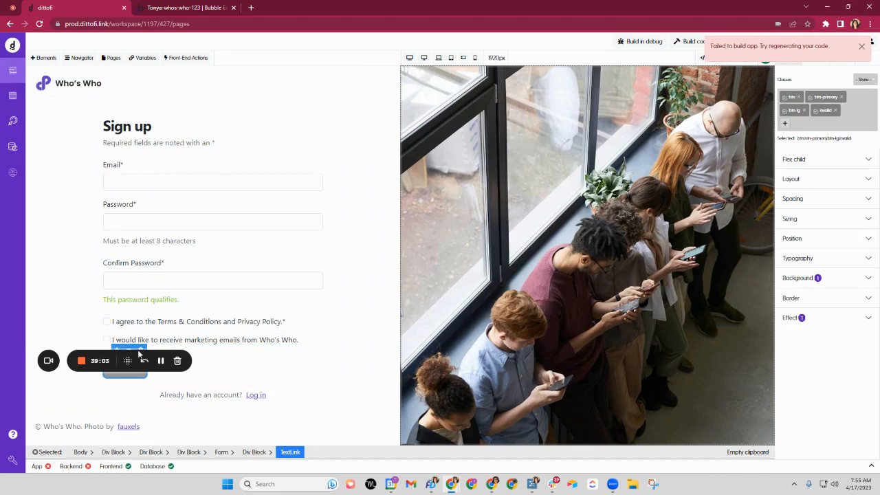
left_click_drag(128, 361, 103, 453)
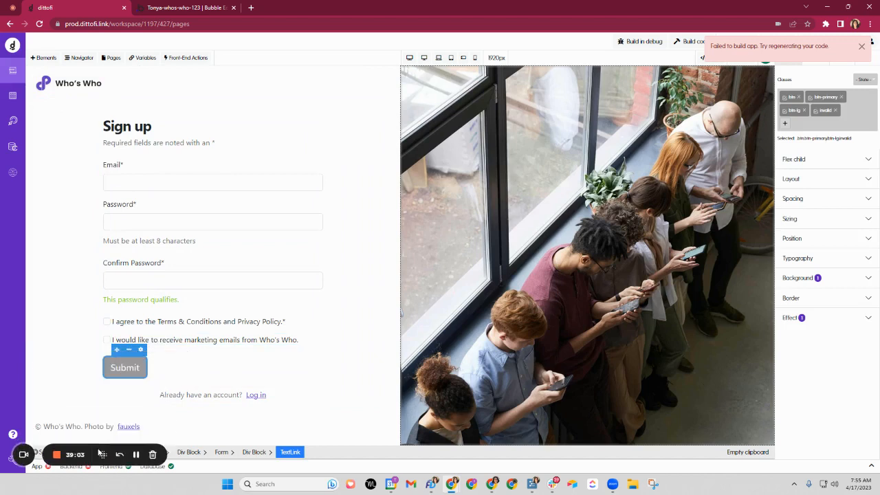
left_click(861, 46)
left_click(867, 58)
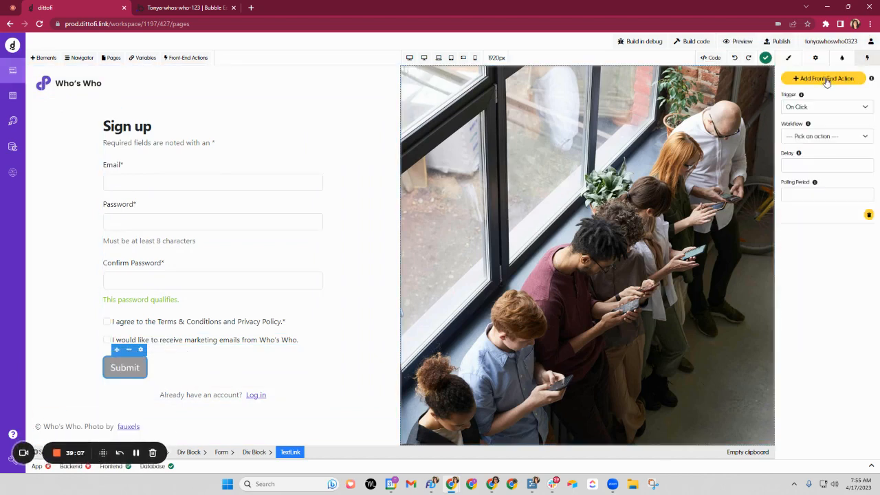
left_click(801, 136)
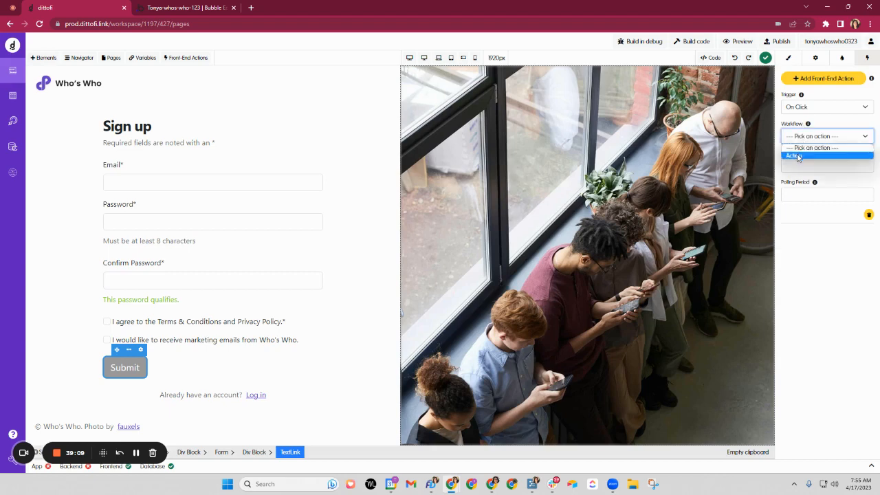
left_click(796, 156)
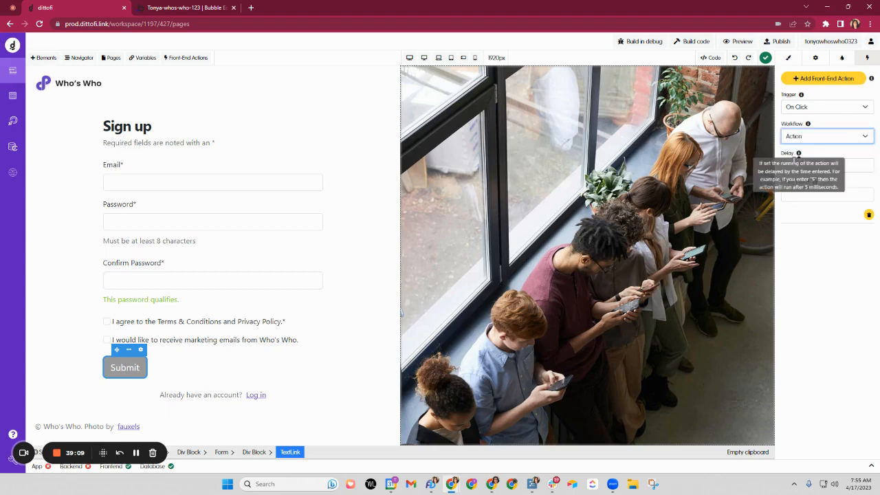
Step: On the Log in page, add an On Click front-end action to the Submit button, with Action as its workflow
left_click(180, 57)
left_click_drag(37, 121, 145, 364)
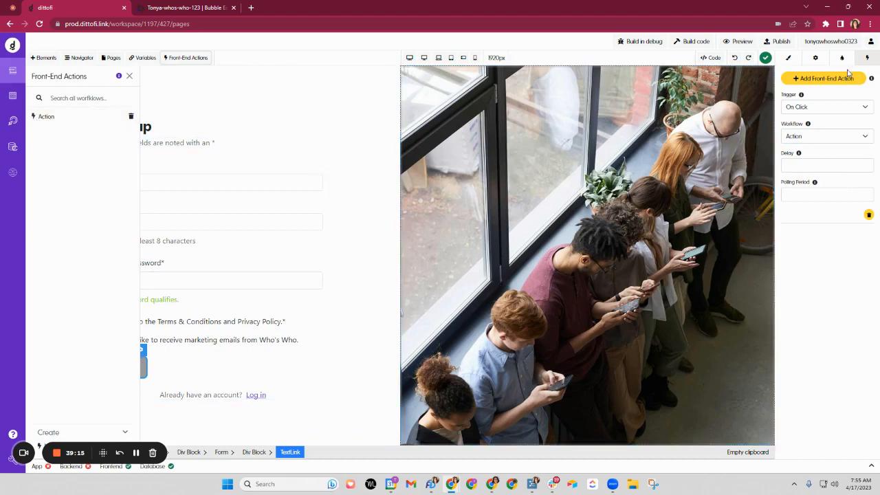
left_click(111, 58)
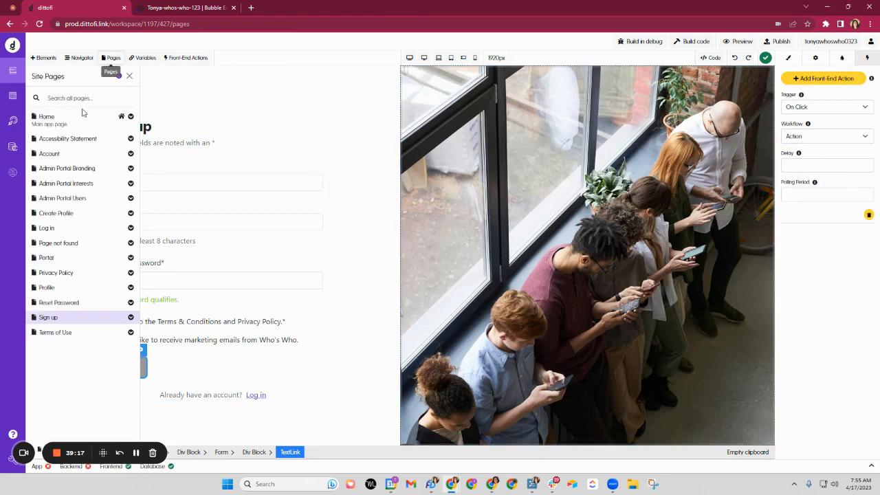
left_click(49, 231)
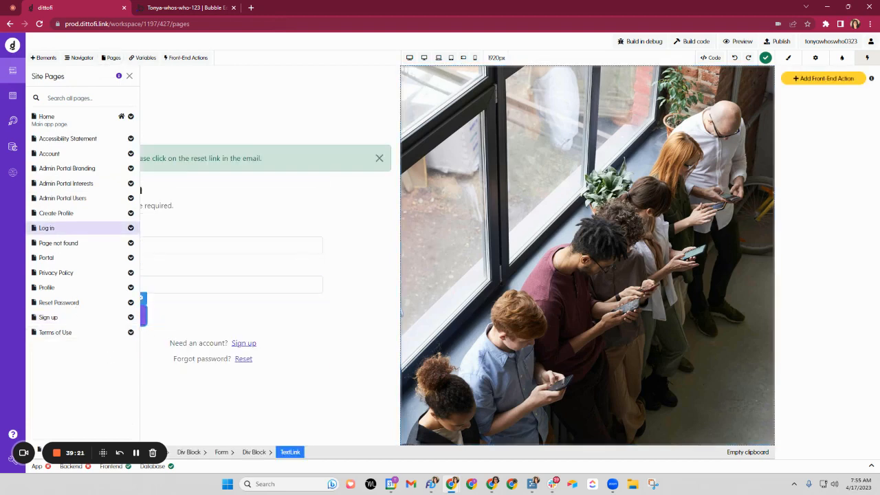
left_click(837, 78)
left_click(813, 136)
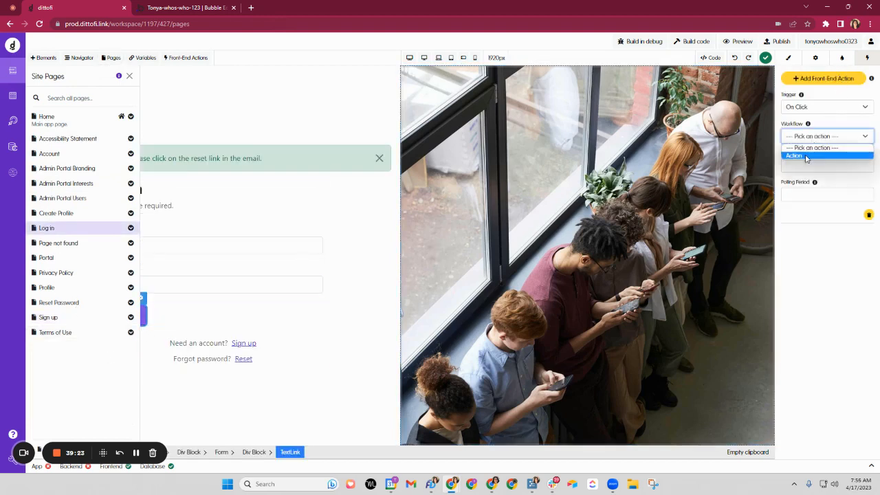
left_click(810, 156)
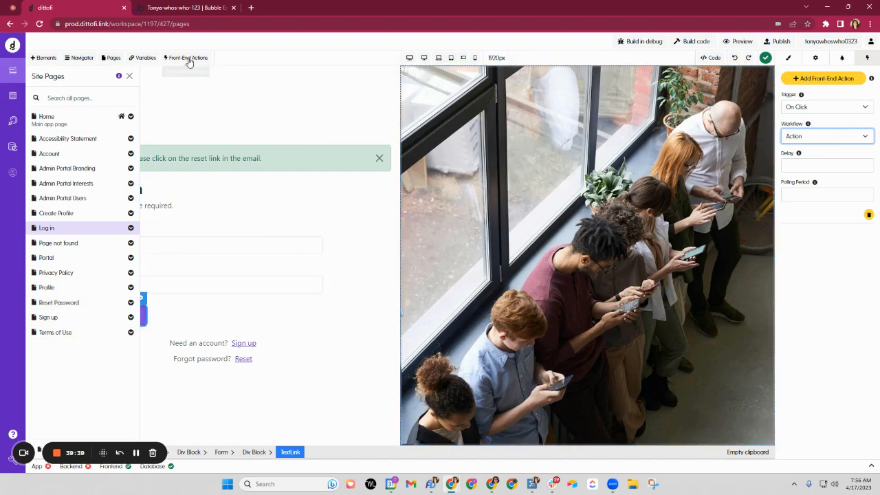
left_click(129, 77)
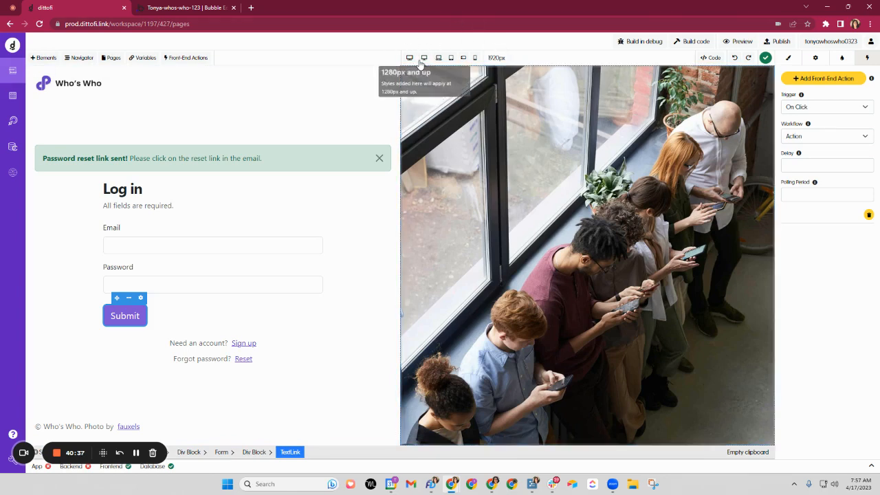
Step: Open the Log in page's code view and examine the HTML of its Submit button
left_click(136, 453)
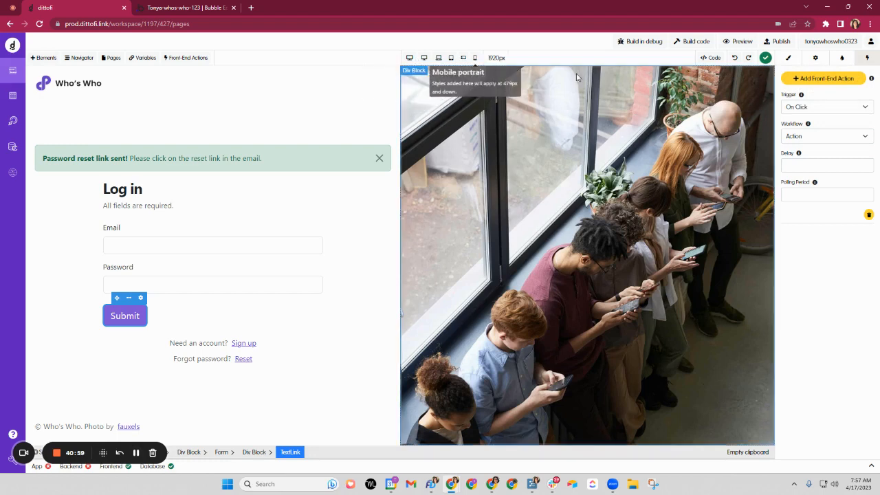
left_click(712, 60)
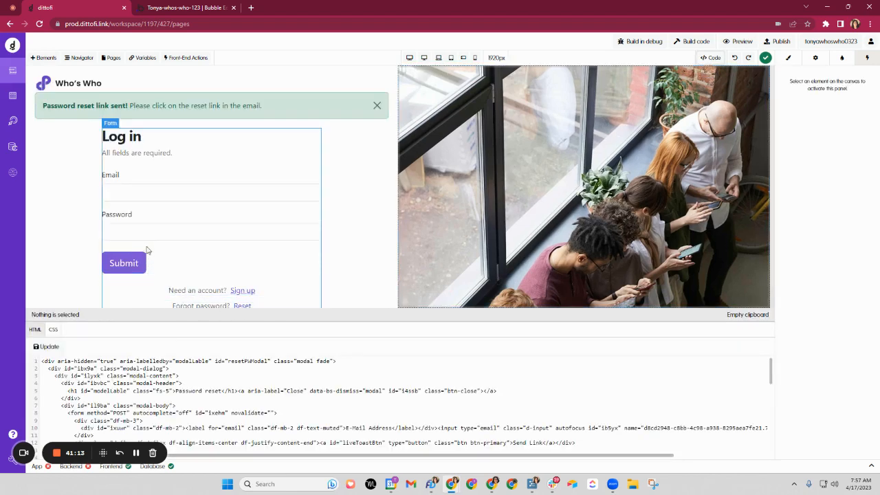
scroll(151, 234, "down", 1)
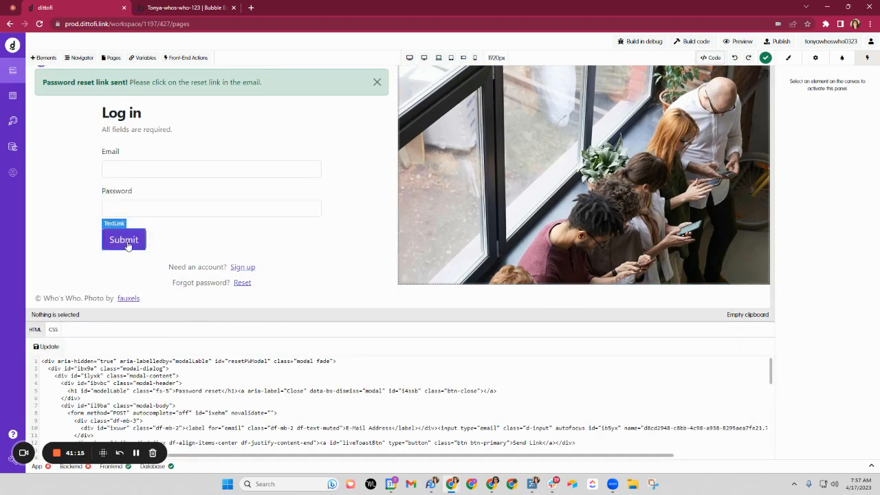
left_click(127, 245)
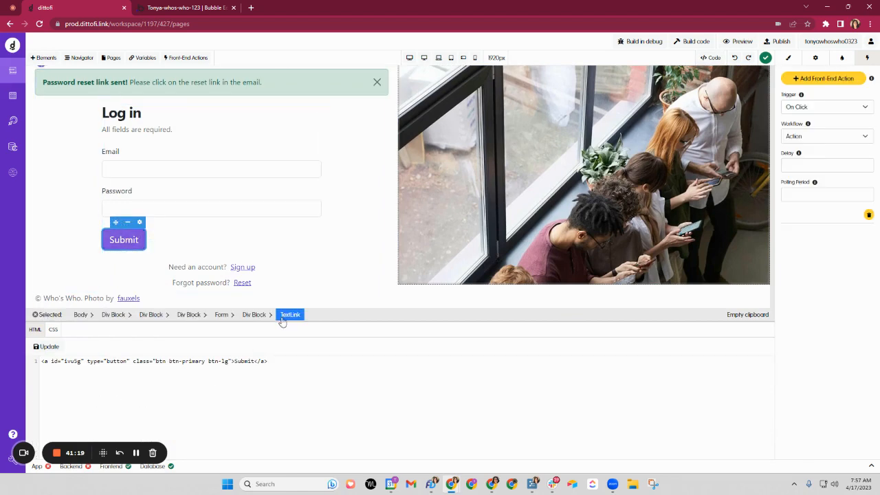
left_click_drag(295, 361, 42, 361)
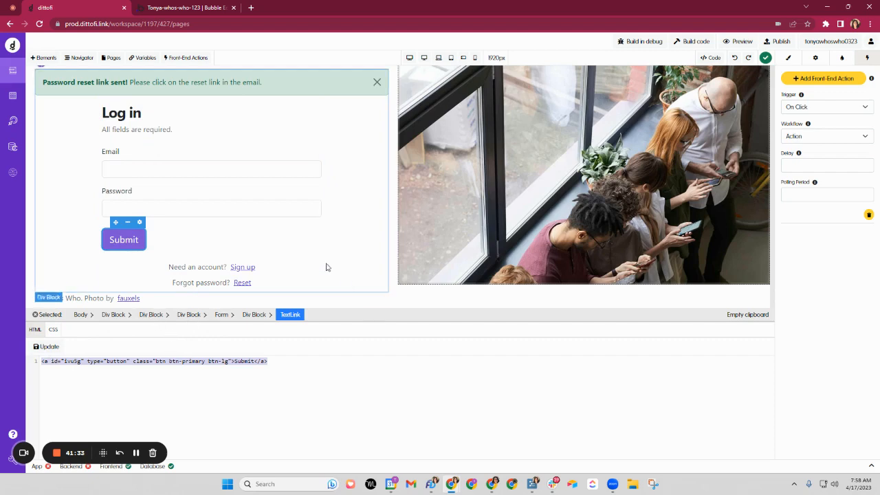
Step: Compare the Navigator's element tree with the Submit button's HTML, and close the Navigator
left_click(79, 58)
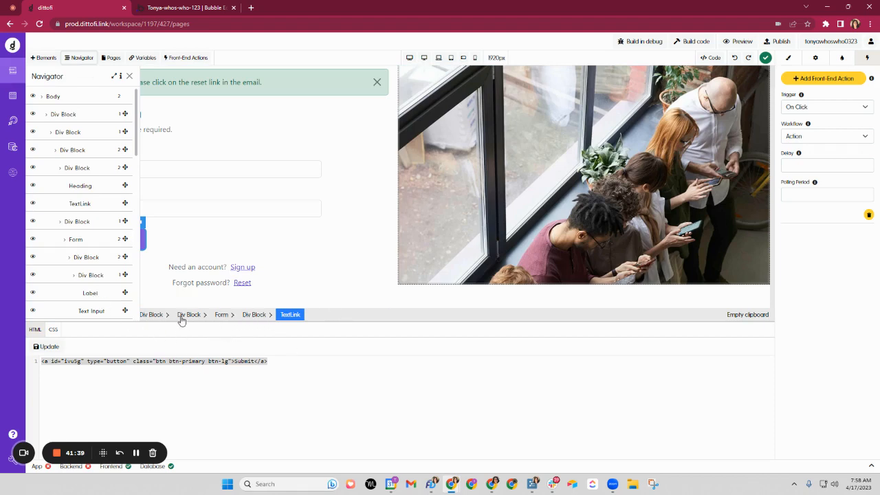
left_click(252, 413)
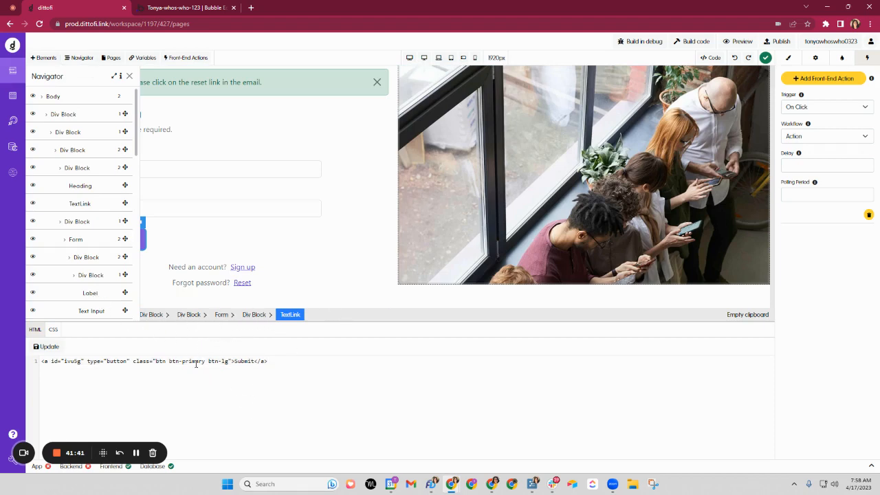
left_click(130, 76)
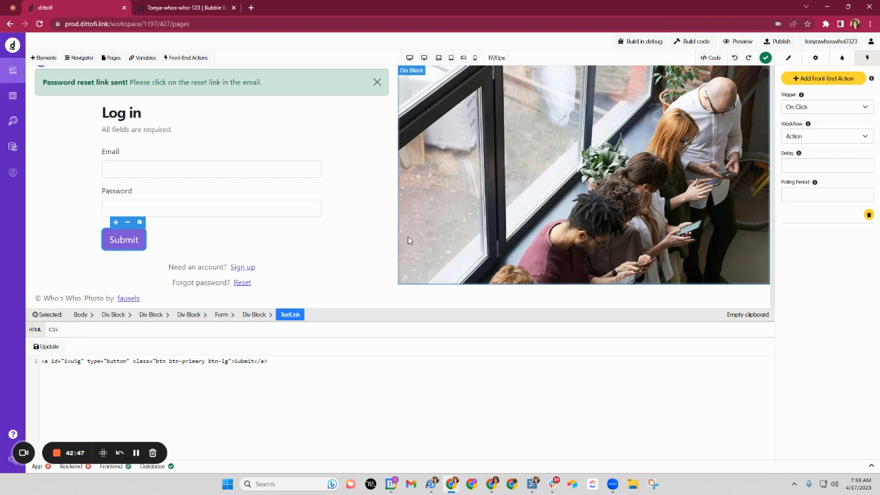
left_click(136, 452)
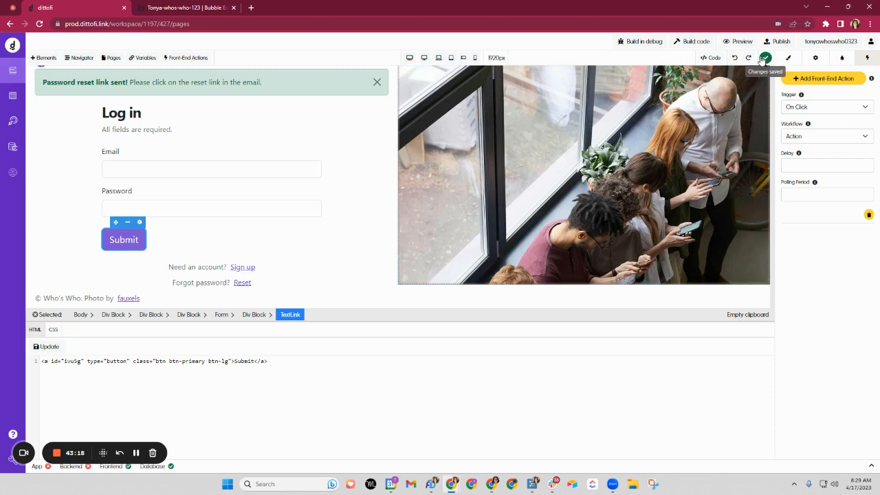
Step: Switch between Bubble and Dittofi to compare their editors, and inspect a header Text button and the hero paragraph in Bubble
left_click(207, 9)
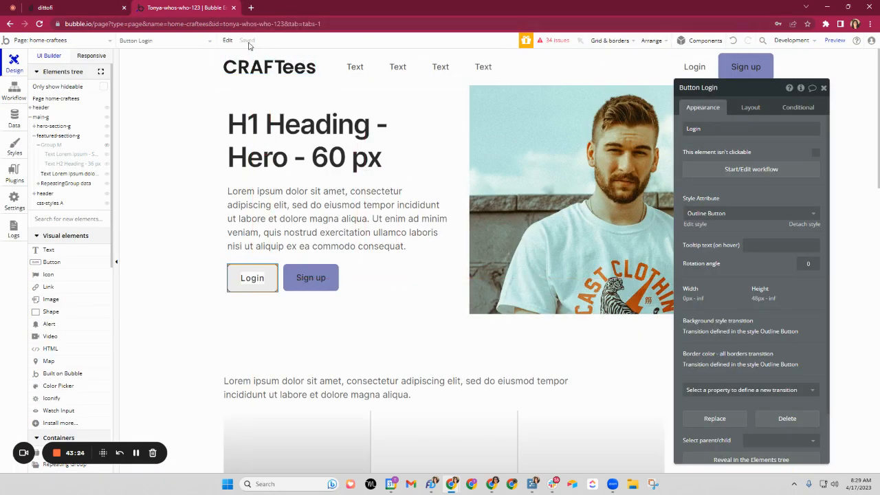
left_click(93, 8)
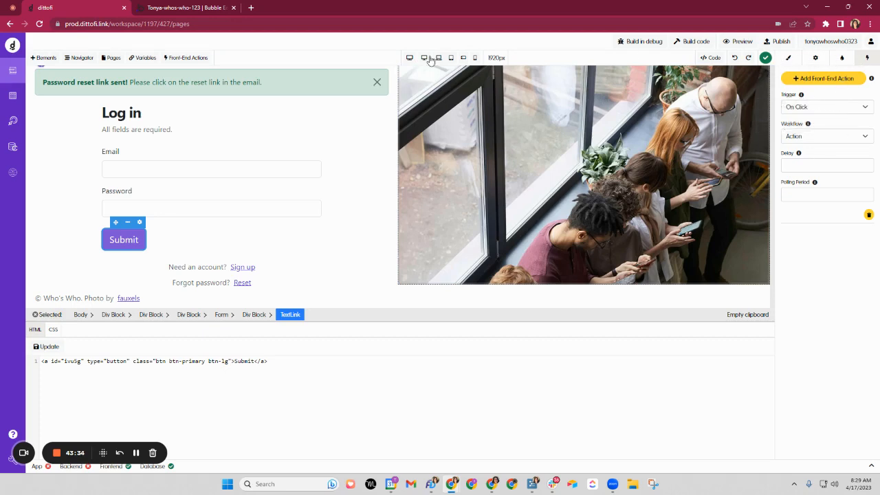
left_click(193, 9)
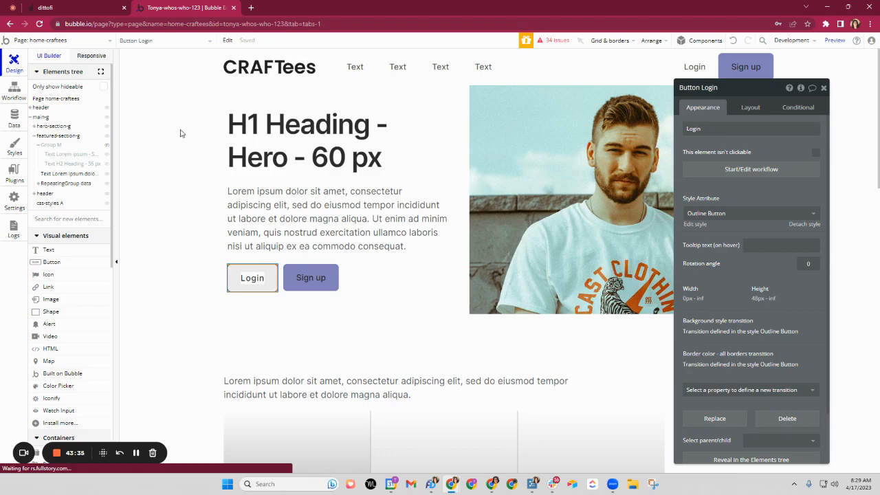
left_click(320, 141)
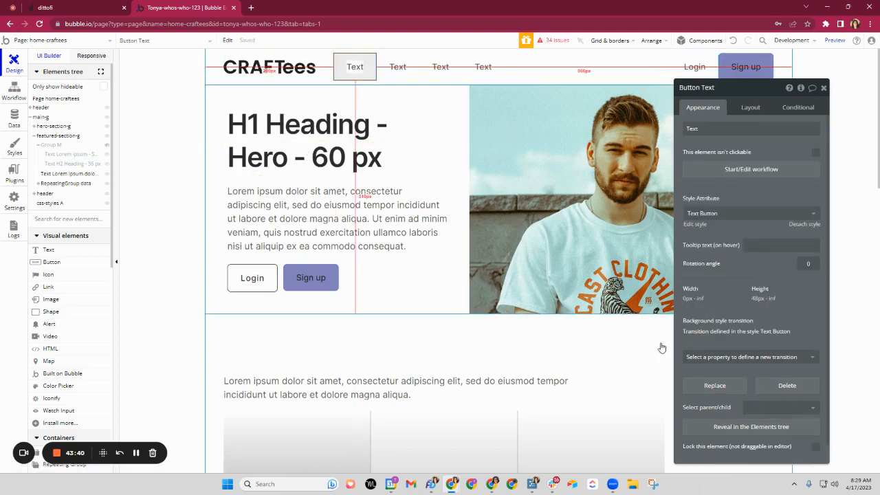
left_click(380, 219)
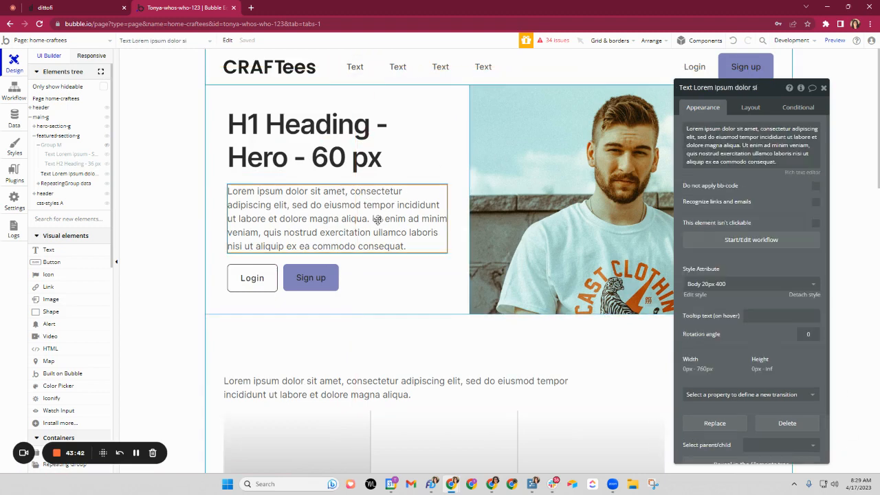
Step: Inspect the appearance properties of the H1 hero heading, the hero-image-g group and the home-craftees page in Bubble
left_click(336, 142)
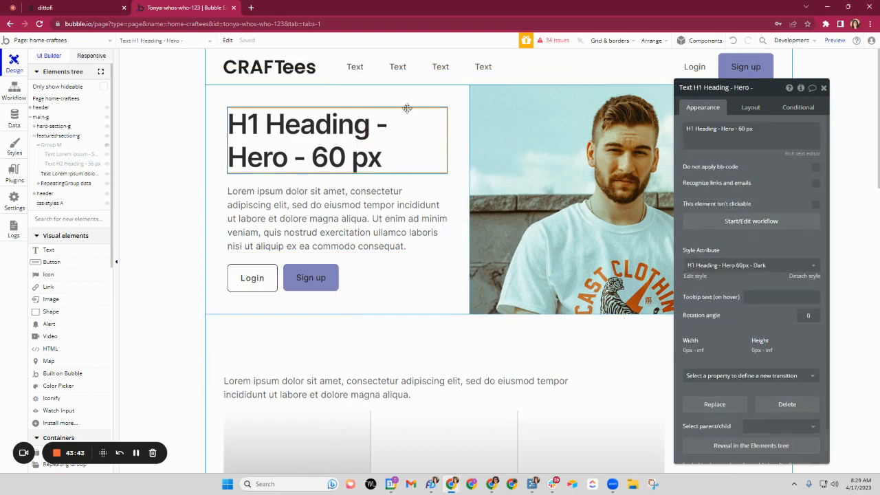
left_click(570, 151)
left_click_drag(759, 91, 570, 44)
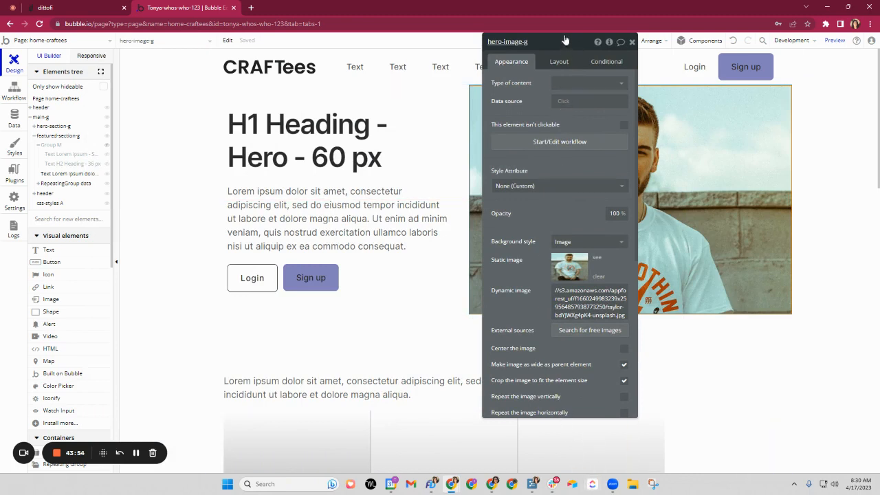
left_click_drag(564, 42, 617, 66)
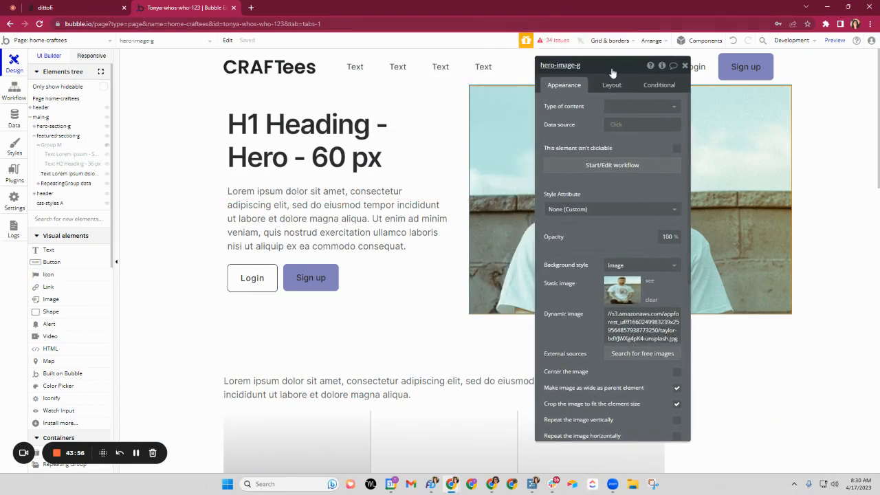
mouse_move(613, 424)
left_mouse_down()
mouse_move(613, 304)
mouse_move(611, 430)
left_mouse_up()
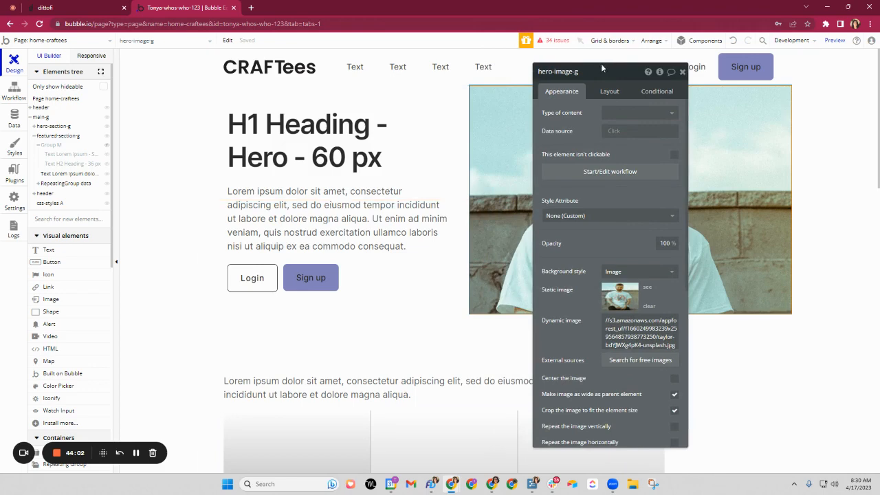
left_click_drag(601, 72, 662, 62)
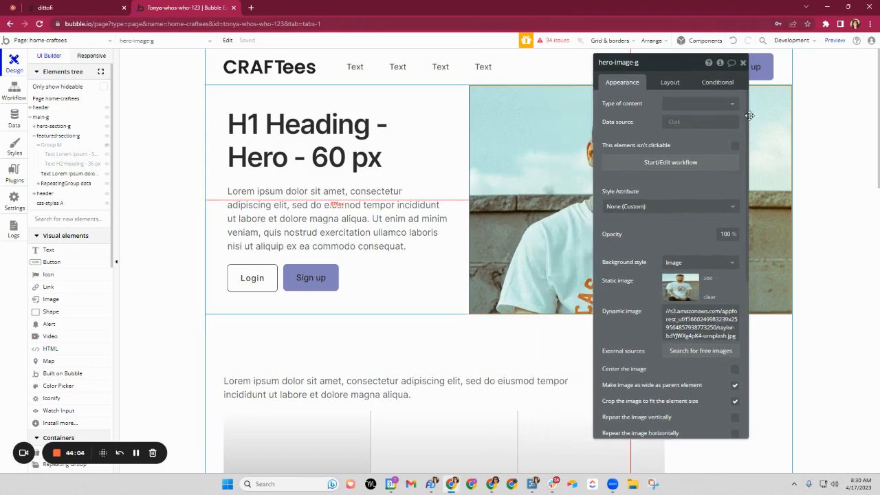
left_click_drag(749, 127, 814, 128)
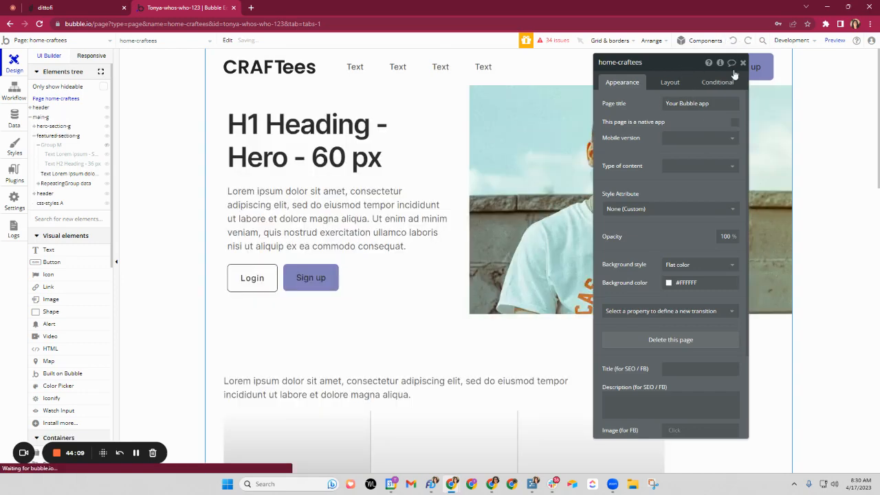
left_click_drag(735, 74, 589, 68)
Step: Switch to Dittofi and compare the style classes of the password reset alert and the Log in heading
left_click(82, 8)
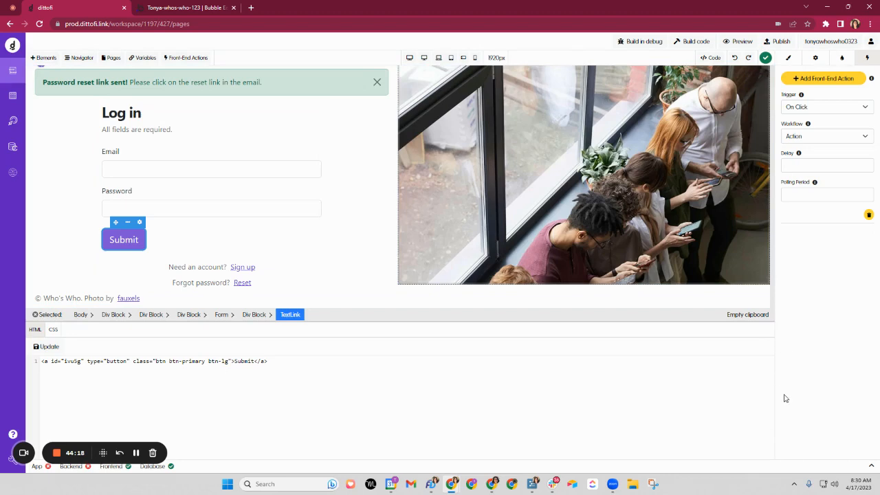
left_click(355, 93)
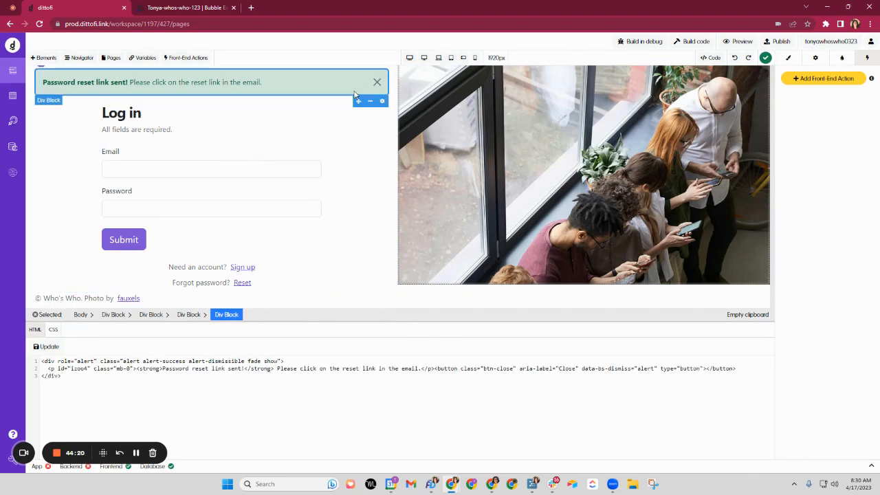
left_click(789, 61)
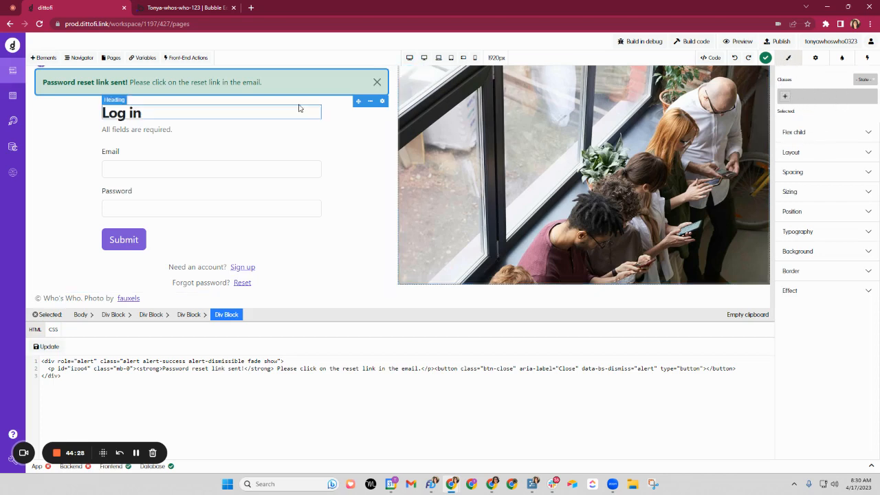
left_click(158, 116)
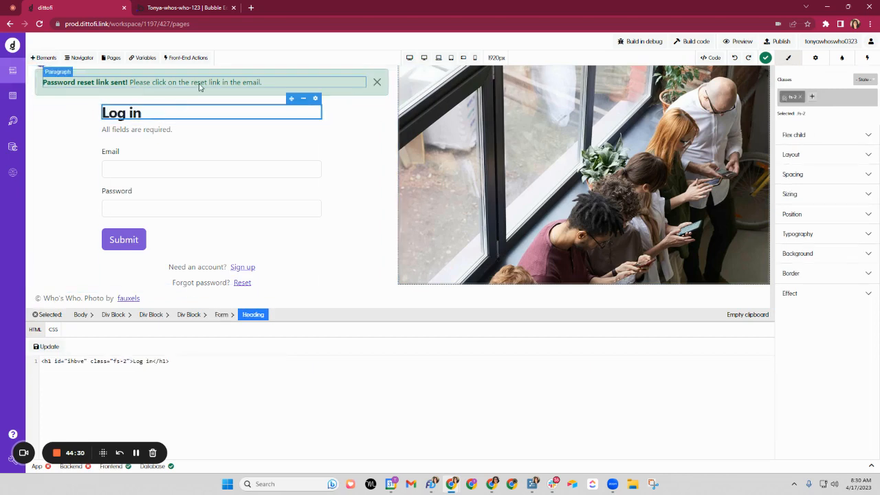
left_click(215, 94)
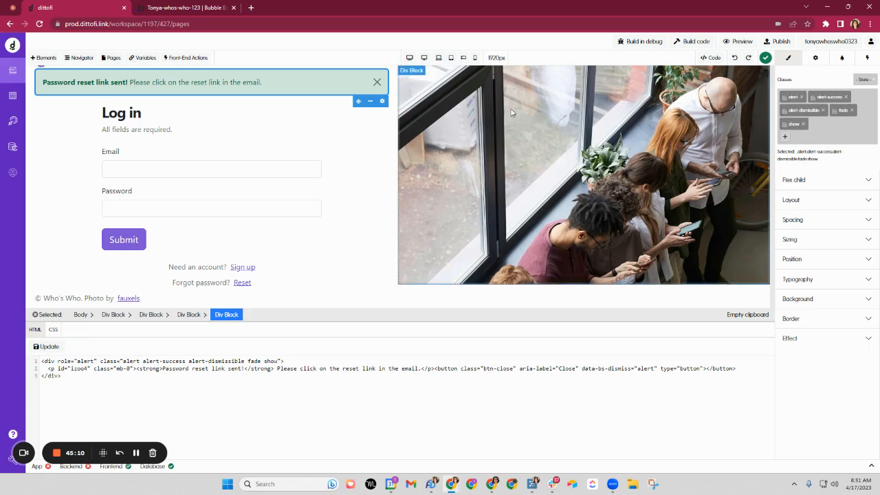
Step: Examine the Flex child and Layout style options of the password reset alert, and open its Div Block settings
left_click(805, 183)
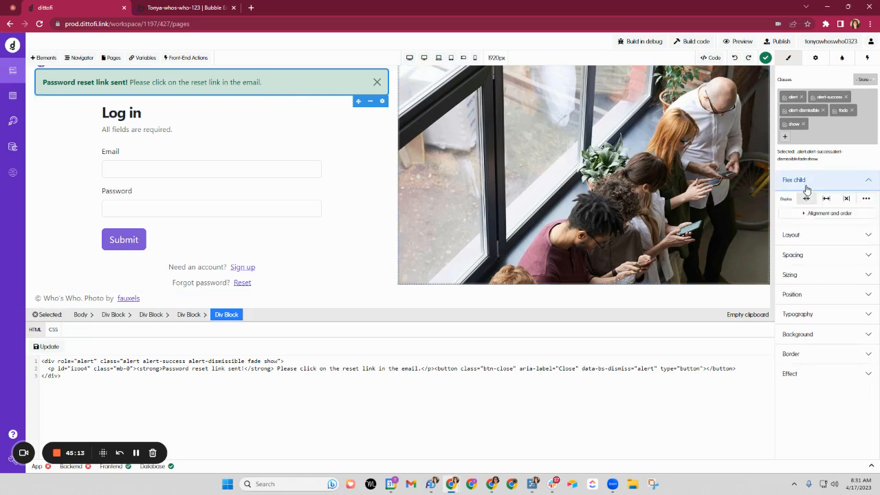
left_click(801, 237)
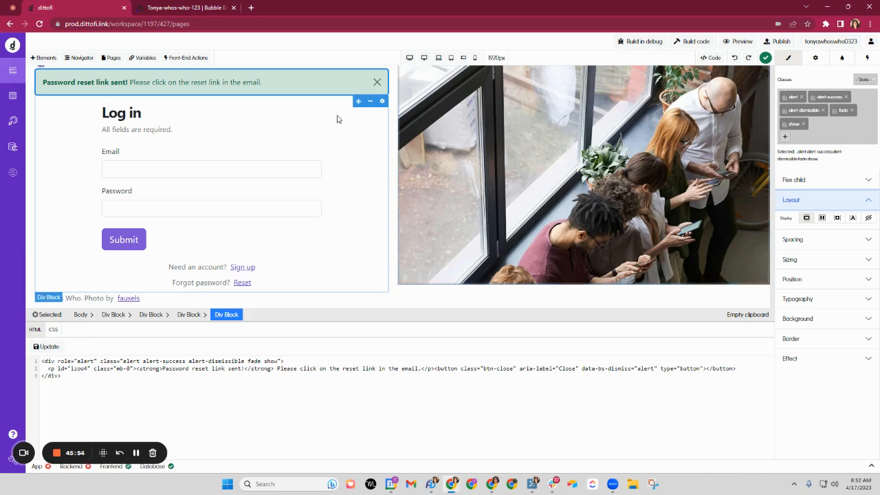
left_click(382, 102)
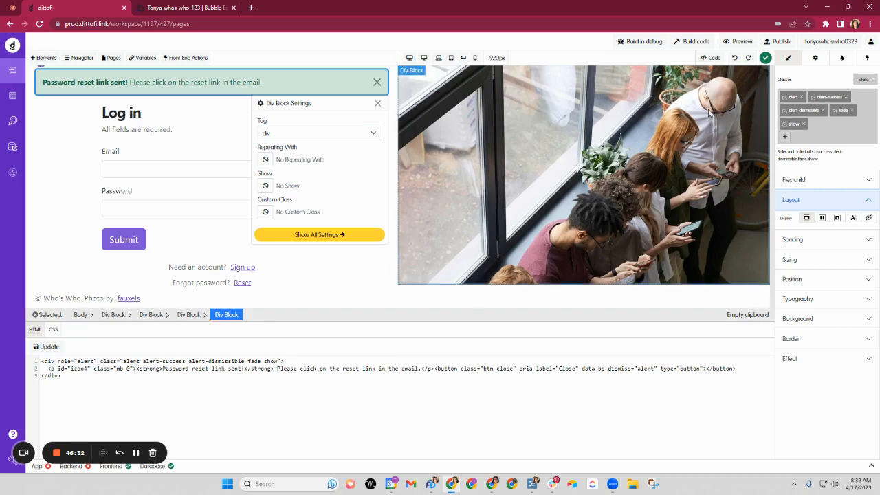
Step: Switch to Bubble and review the layout and appearance properties of the home-craftees page
left_click(158, 6)
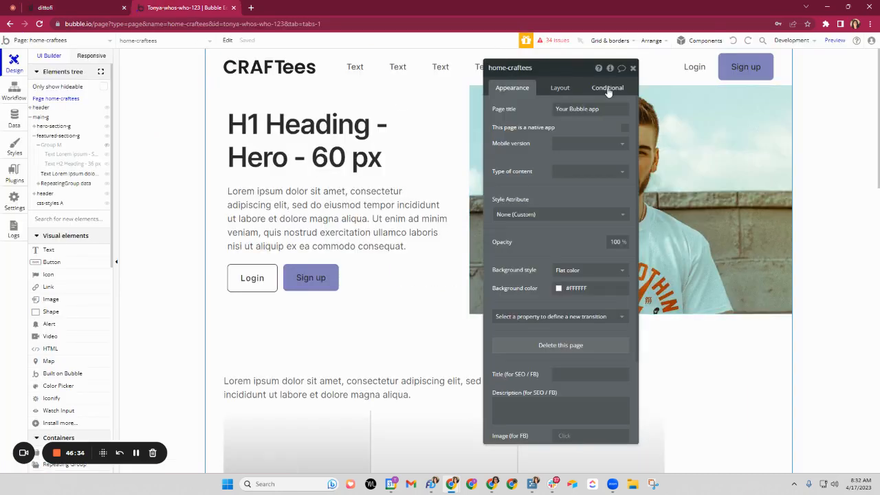
left_click(564, 88)
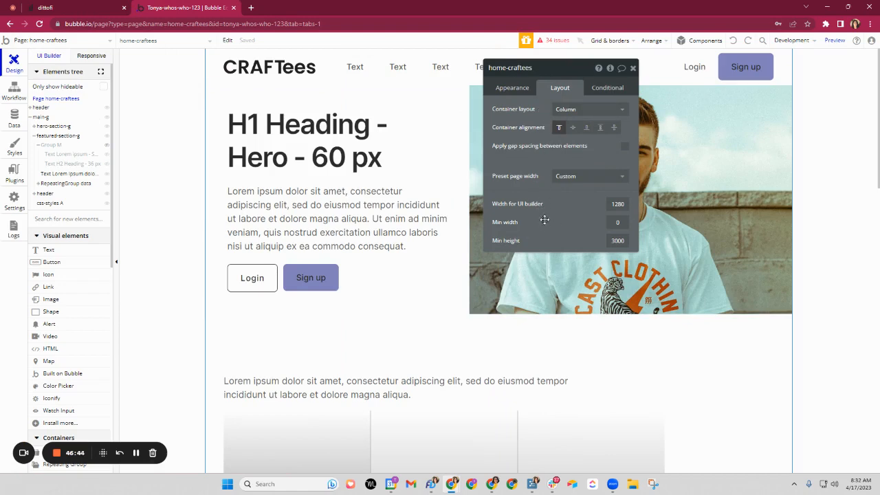
left_click(514, 88)
scroll(534, 227, "down", 3)
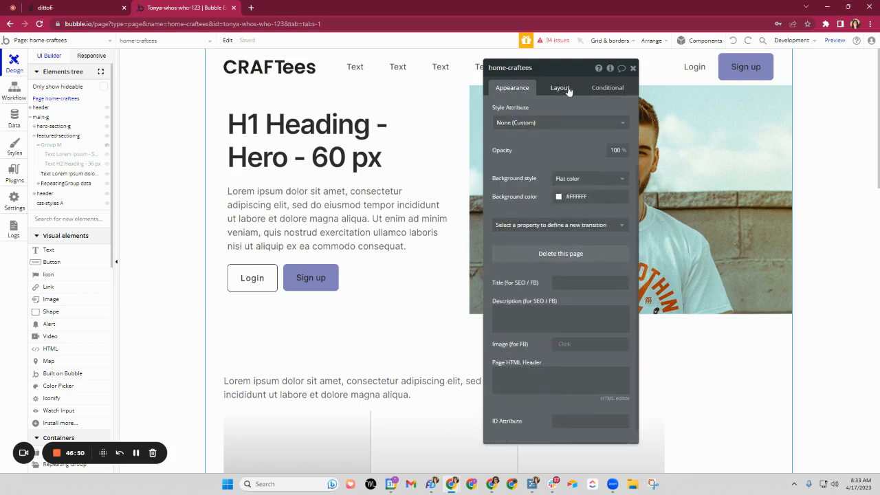
Step: Compare the alert's Div Block settings and style options in Dittofi with the home-craftees page's conditional settings in Bubble
left_click(92, 9)
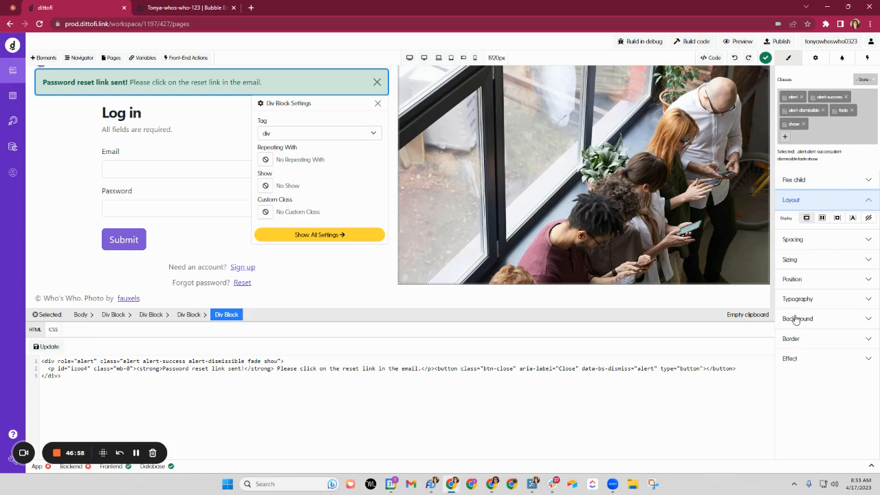
left_click(816, 60)
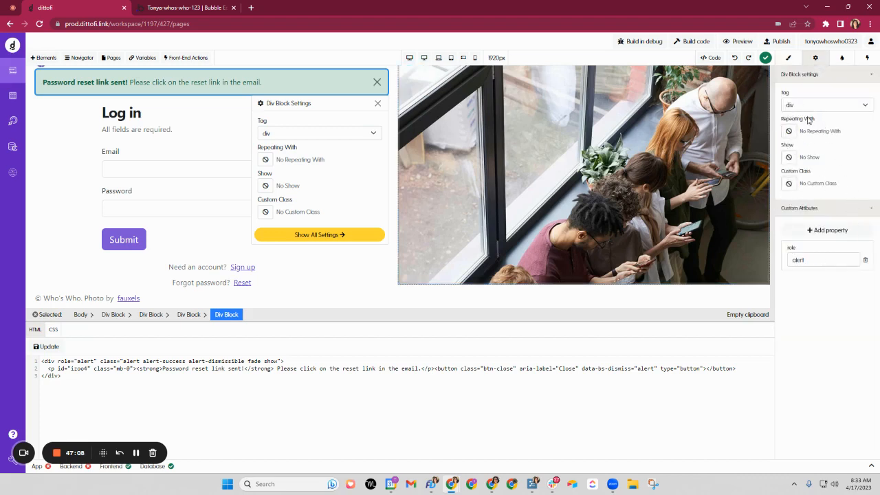
left_click(176, 9)
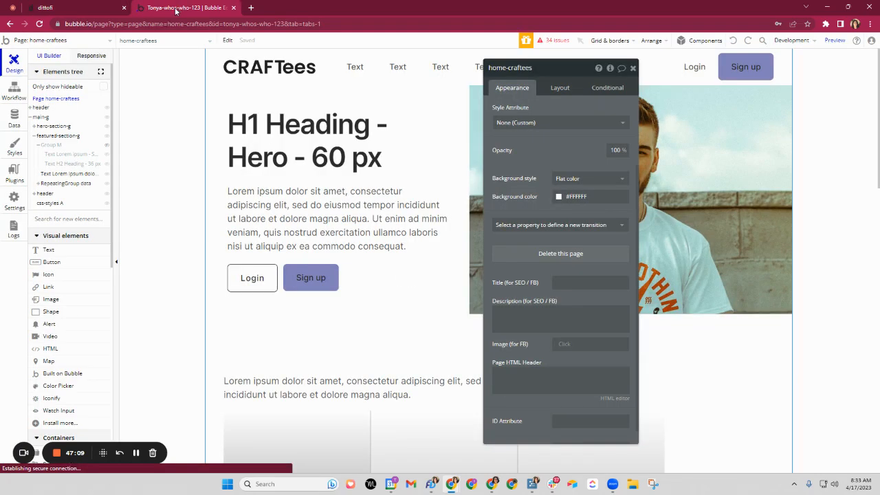
left_click(600, 89)
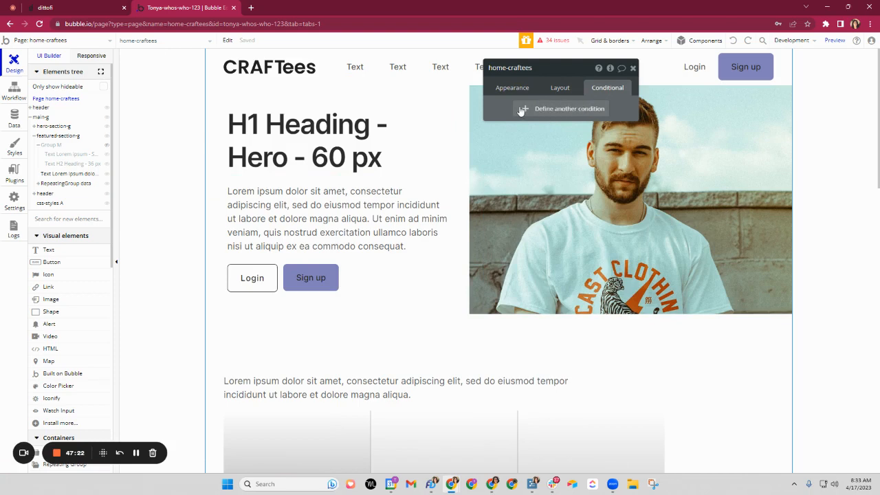
left_click(98, 12)
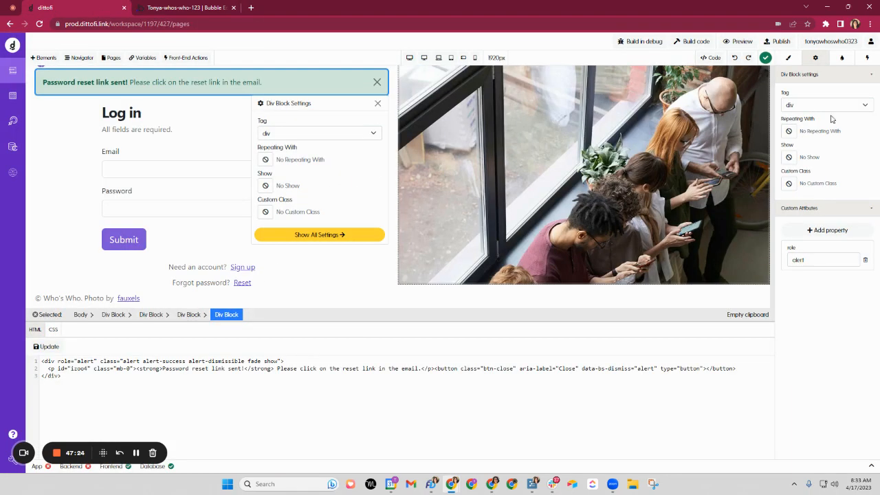
left_click(787, 58)
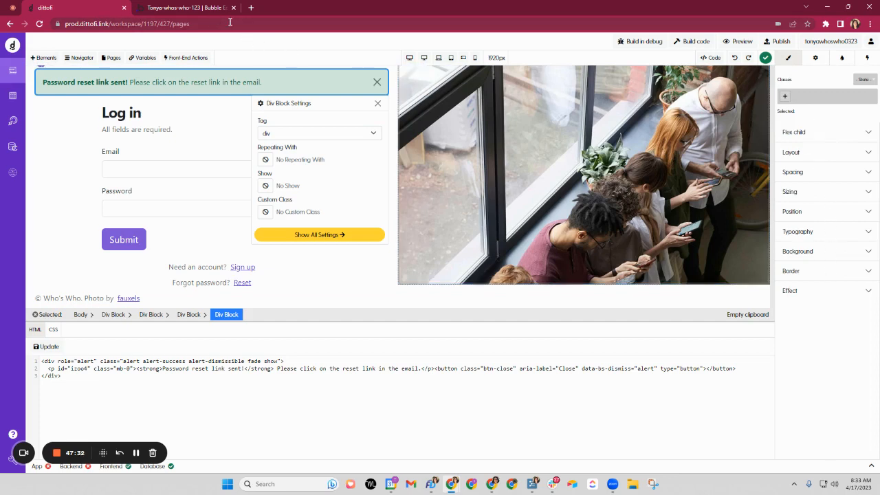
Step: Switch to Bubble, add a blank condition to the home-craftees page, and list the properties it can change
left_click(196, 8)
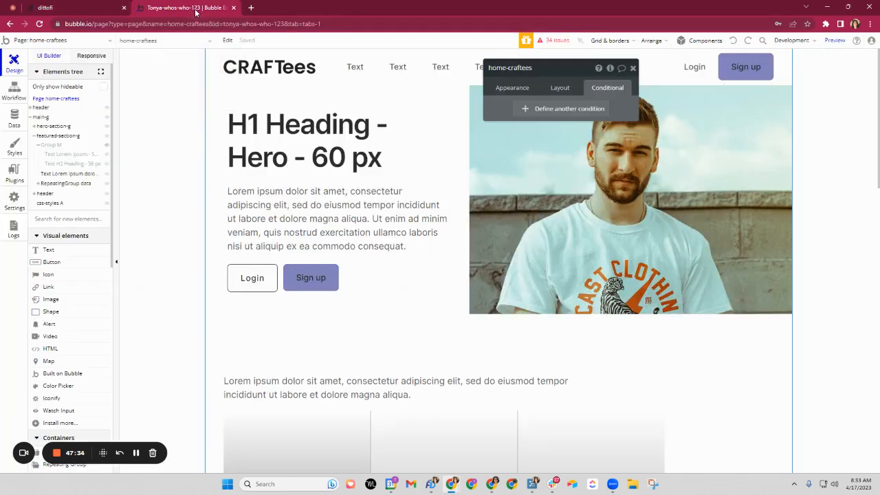
left_click(537, 110)
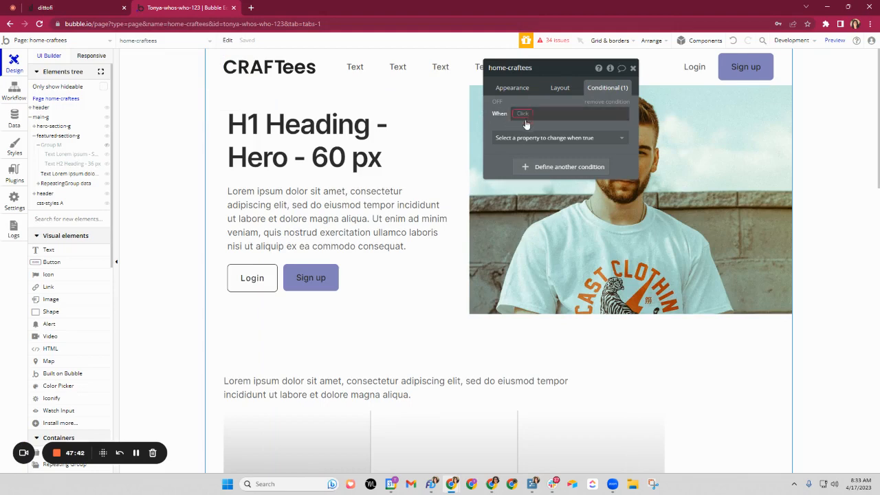
left_click(526, 137)
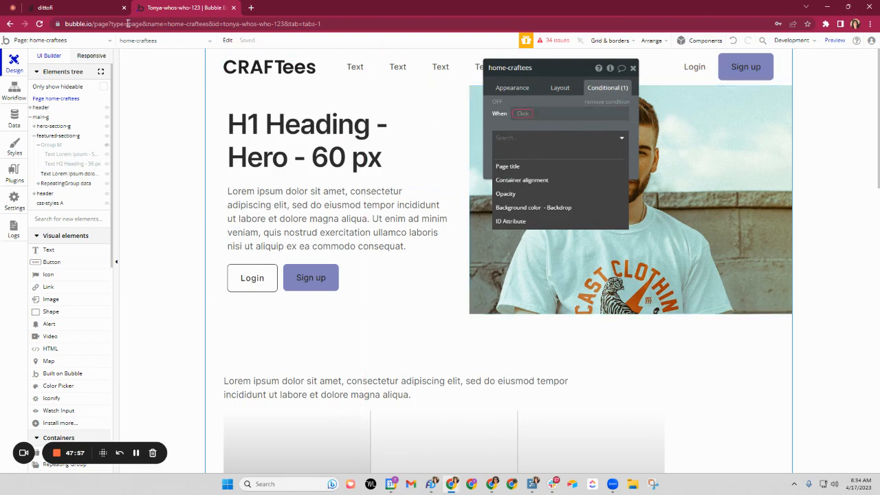
Step: Switch to Dittofi and examine the password reset alert's style classes, its Div Block settings and the available tag options
left_click(72, 6)
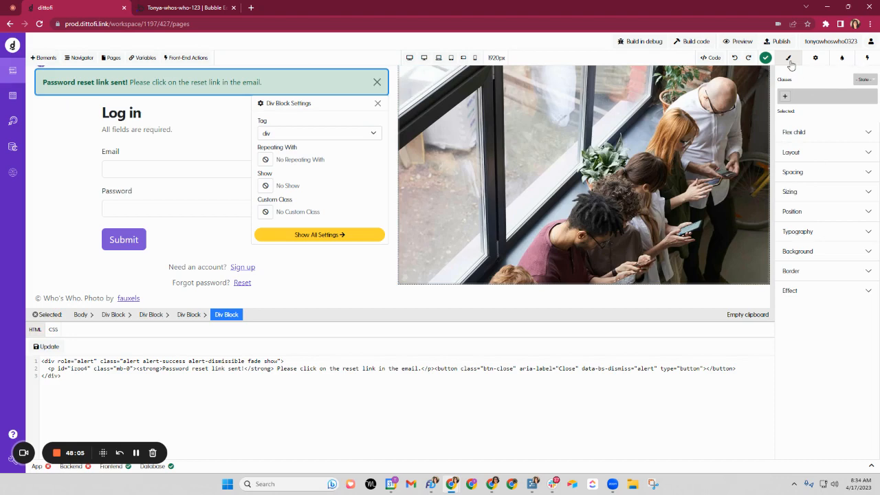
left_click(170, 133)
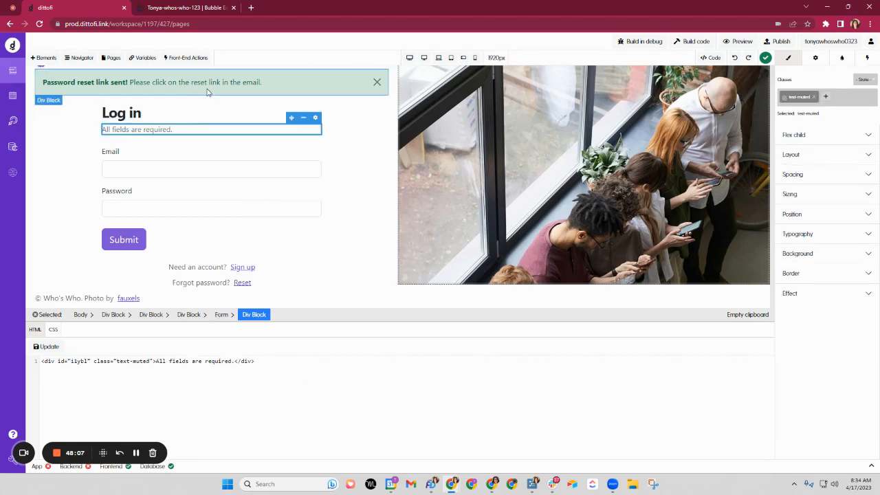
left_click(209, 89)
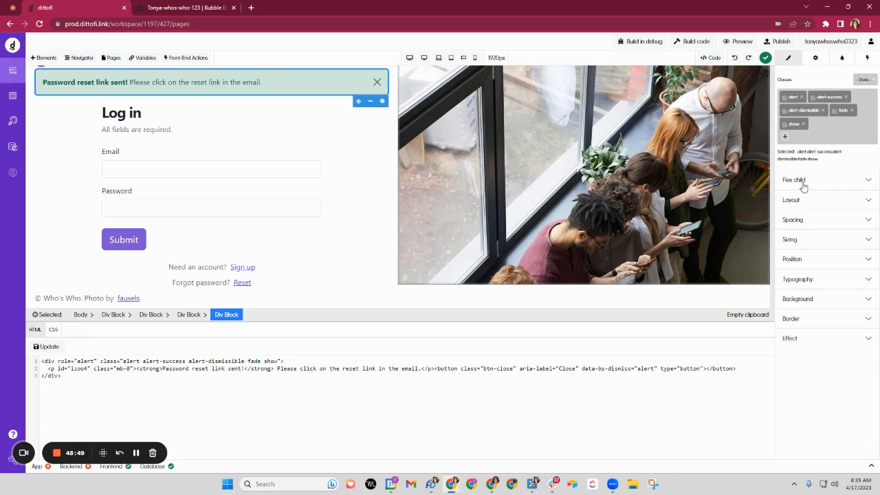
left_click(815, 59)
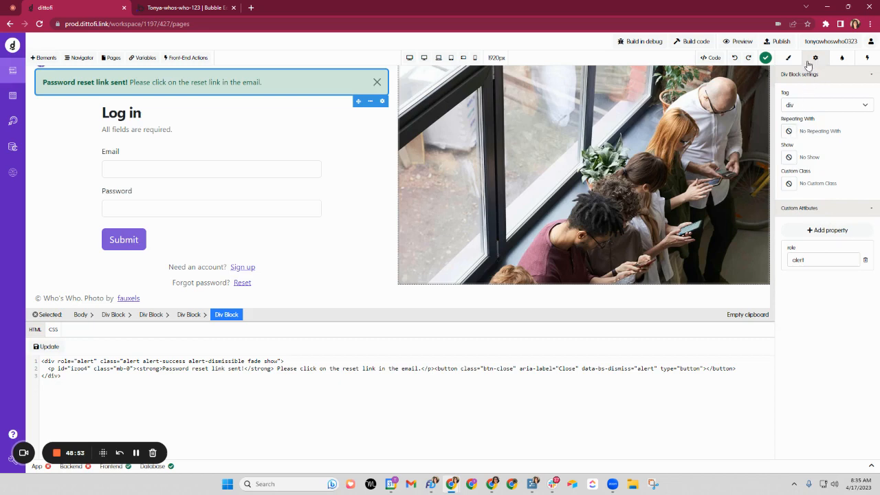
left_click(794, 106)
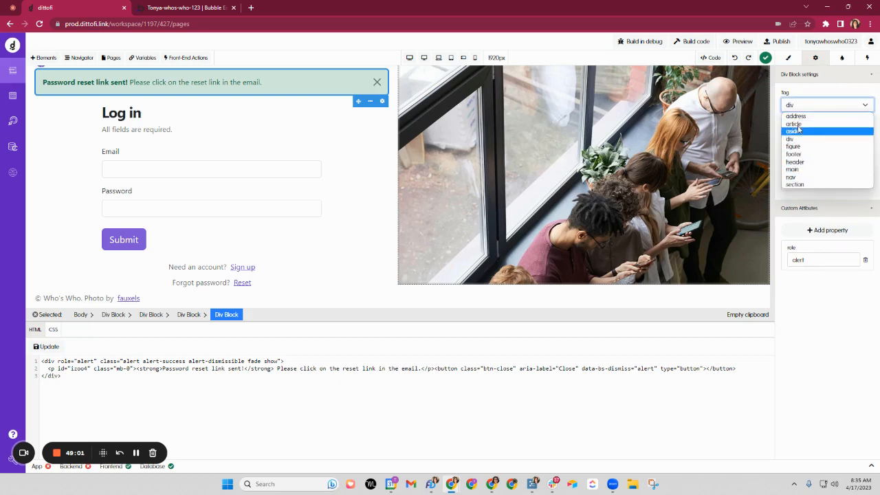
left_click(804, 94)
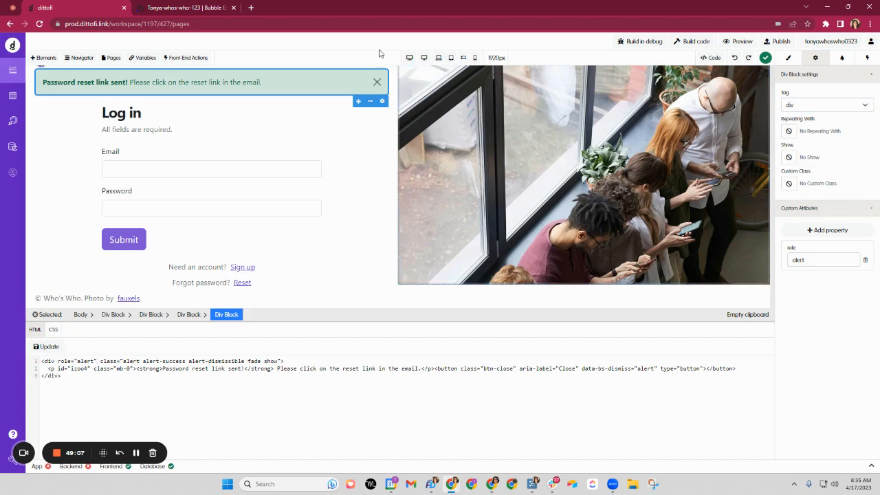
Step: Switch to Bubble, remove the blank condition from the home-craftees page, and browse the available container and input elements
left_click(158, 7)
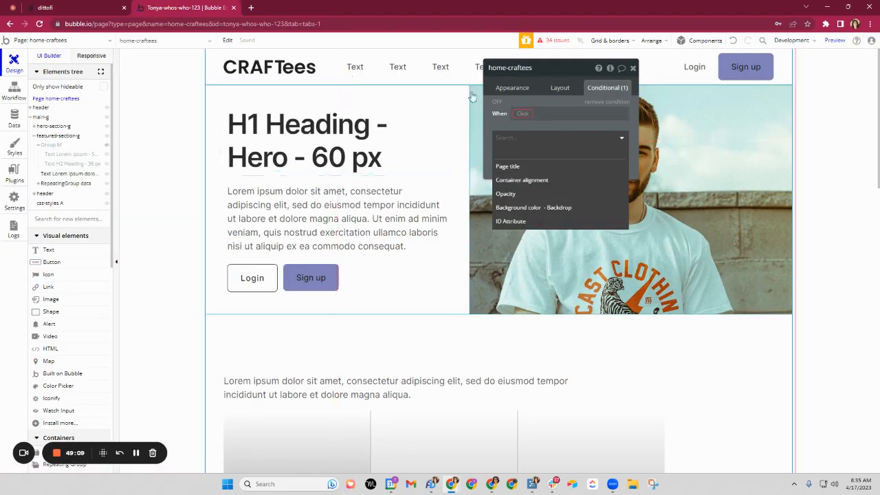
left_click(589, 106)
scroll(78, 295, "down", 8)
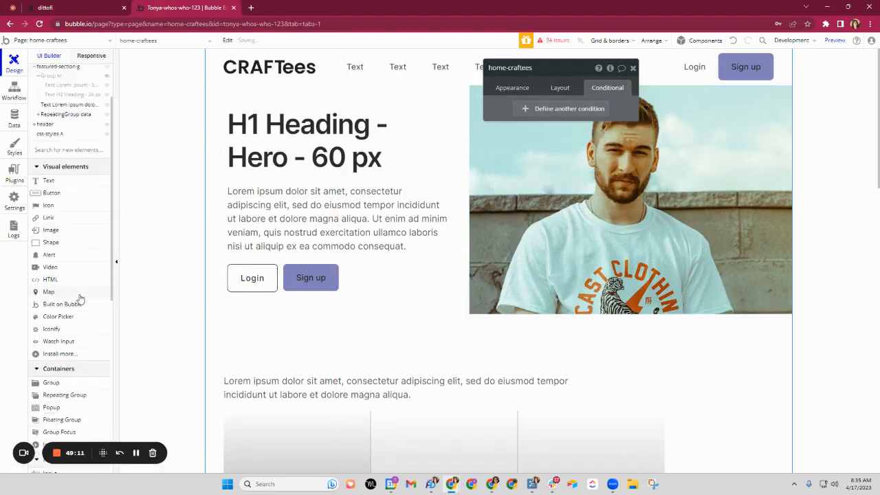
scroll(81, 297, "up", 3)
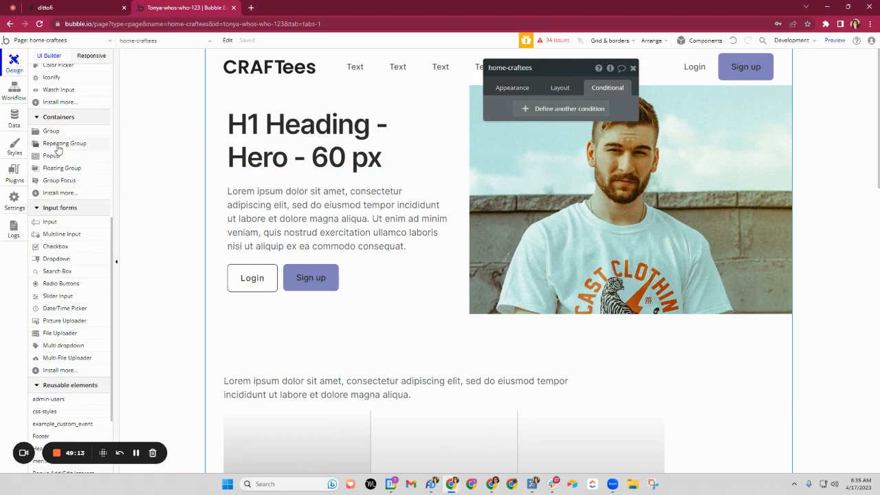
Step: Switch to Dittofi and examine the binding options for the Log in heading's Repeating With setting
left_click_drag(57, 144, 62, 197)
left_click(83, 11)
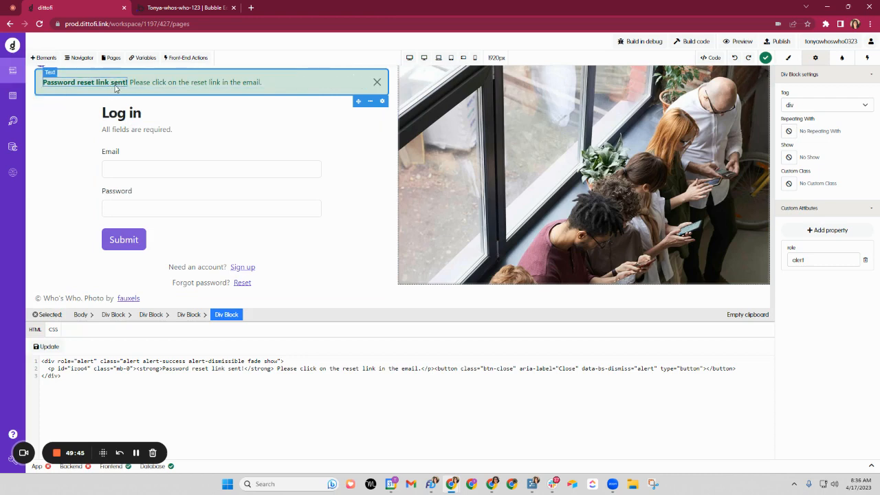
left_click(130, 120)
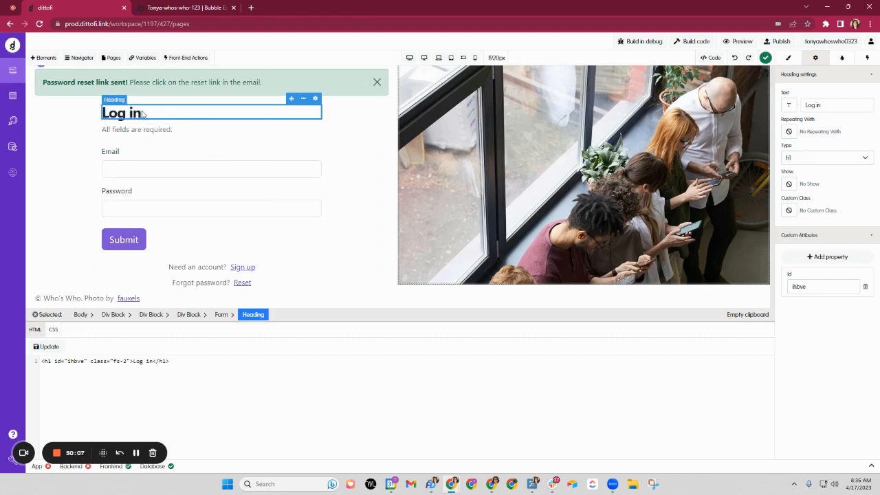
left_click(788, 132)
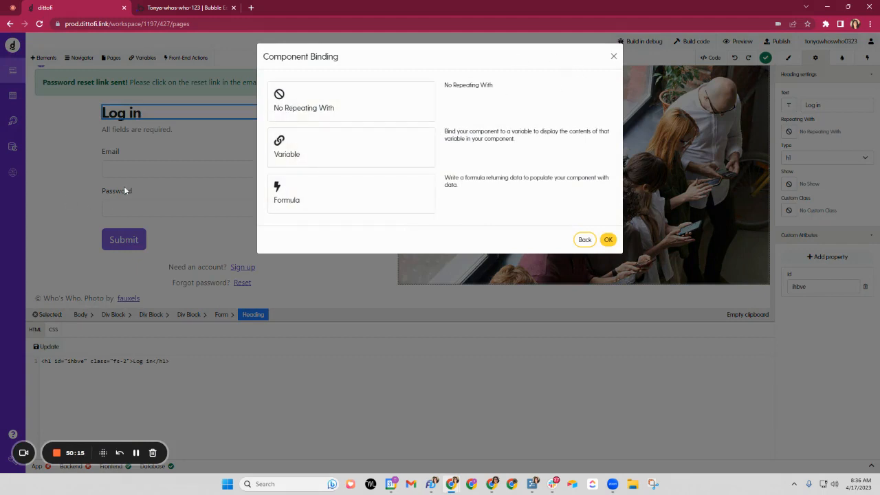
left_click(614, 58)
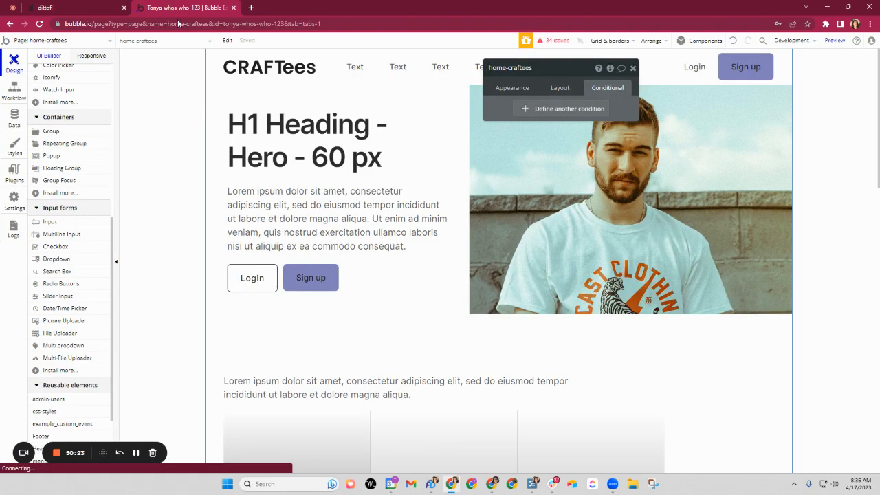
Step: Switch to Bubble and compare the layout settings of the home-craftees page and its H1 hero heading
left_click(170, 7)
left_click(560, 87)
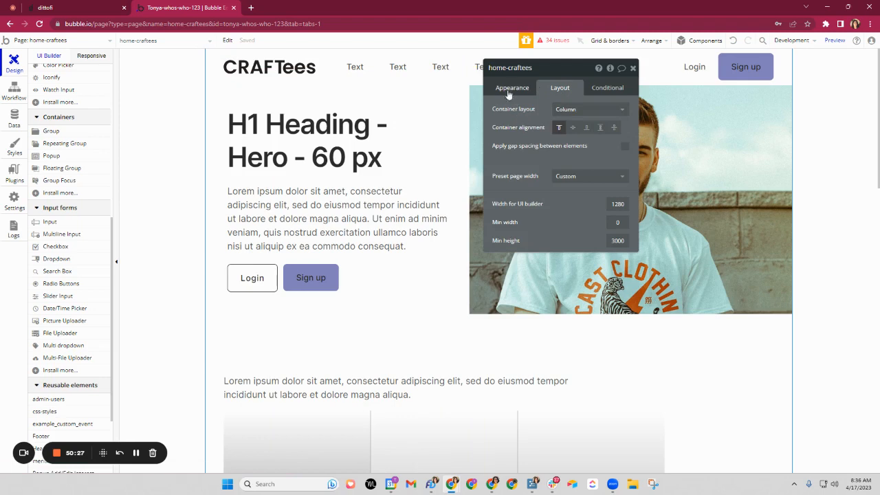
left_click(363, 150)
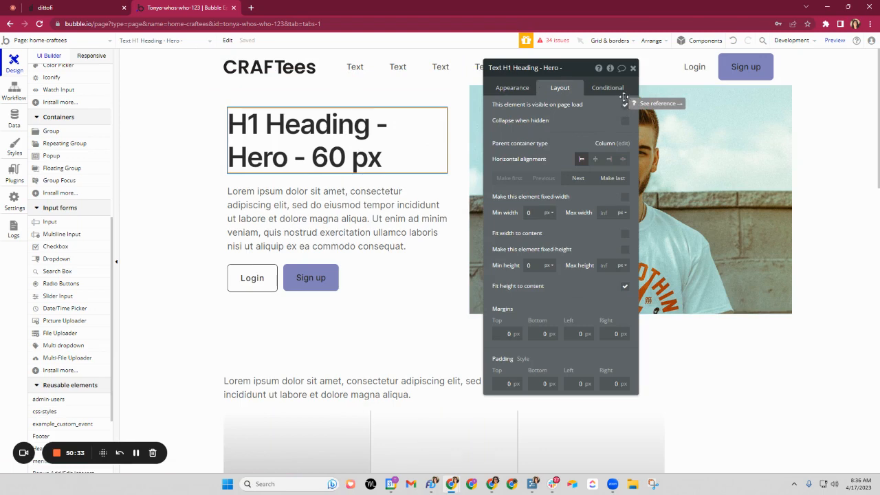
Step: Switch to Dittofi and examine the variables available for the Log in heading's Show binding, including the customerFEV name field
left_click(45, 7)
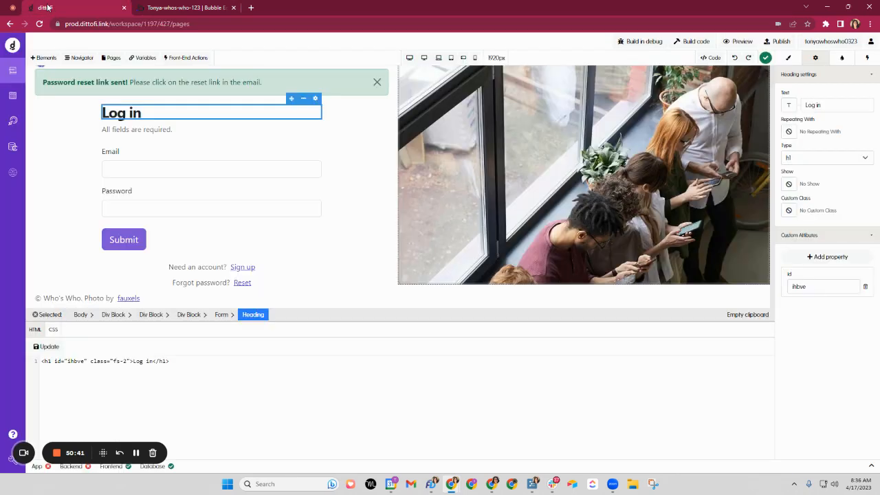
left_click(789, 186)
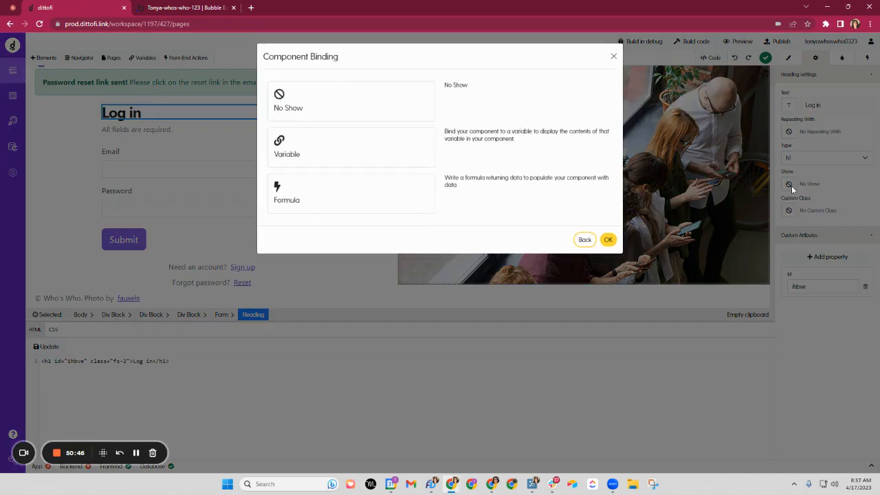
left_click(295, 150)
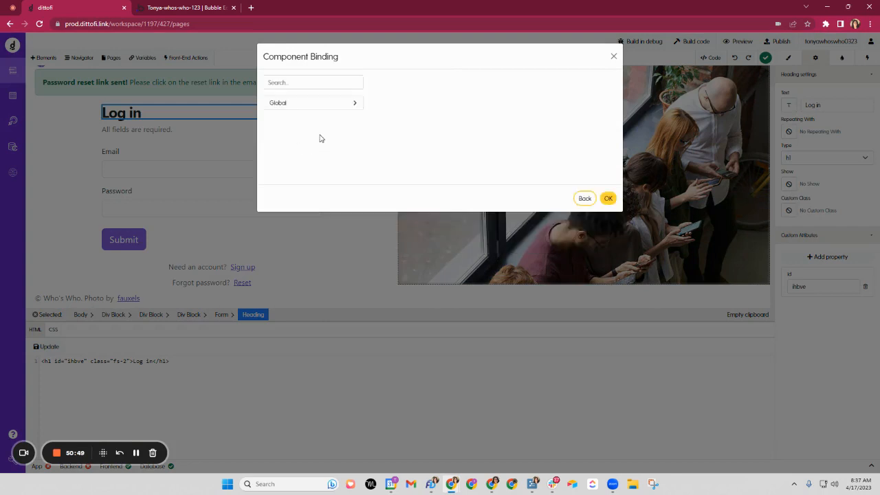
left_click(307, 119)
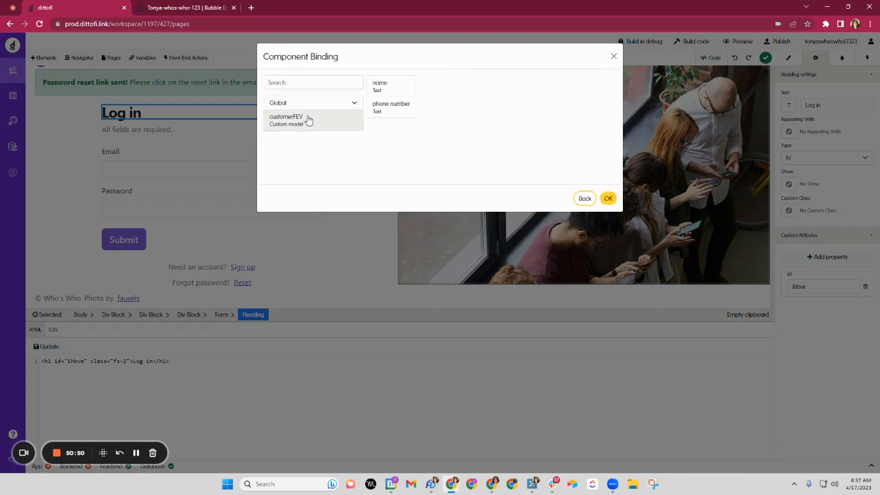
left_click(381, 86)
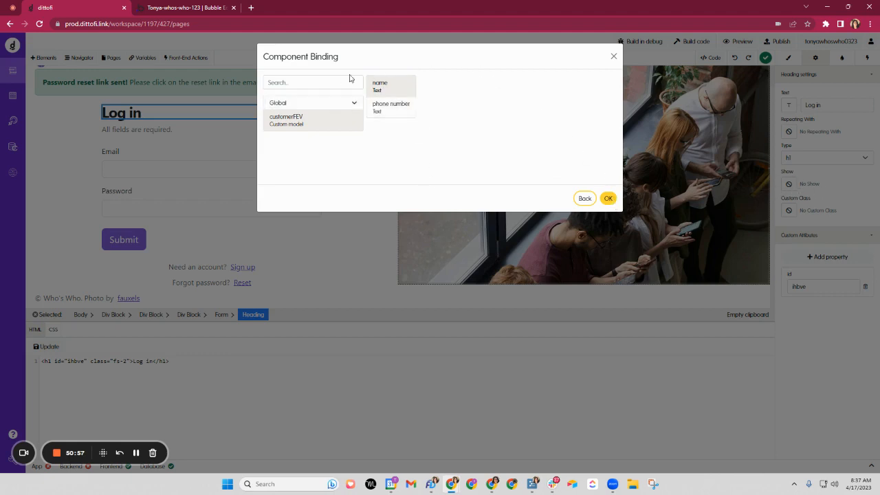
left_click(614, 57)
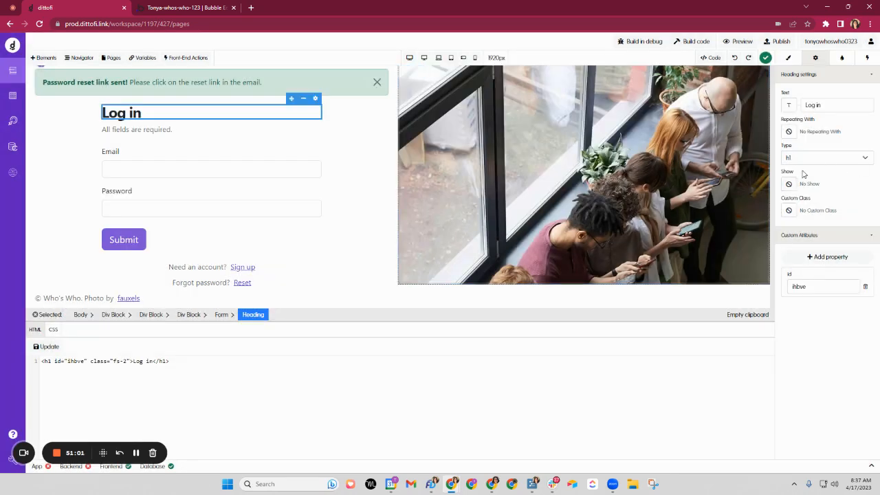
Step: Compare the H1 hero heading's visibility and layout settings in Bubble with the Log in heading's style categories in Dittofi
left_click(165, 8)
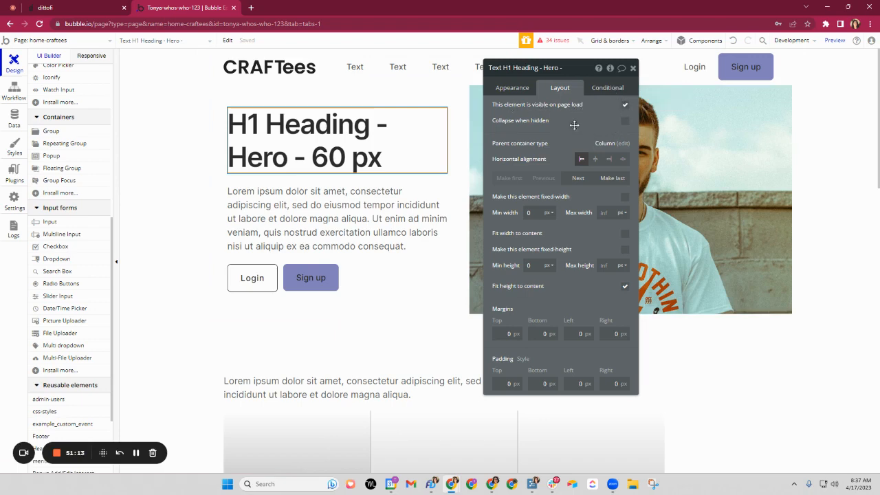
left_click(84, 10)
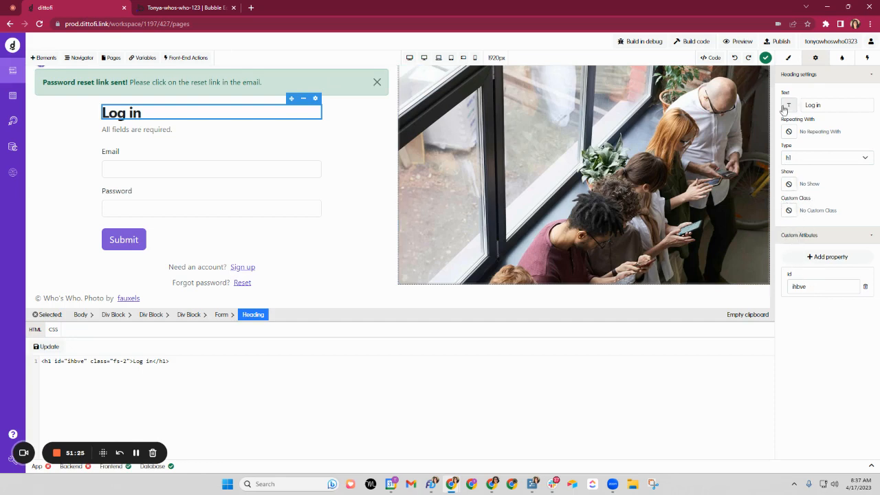
left_click(787, 58)
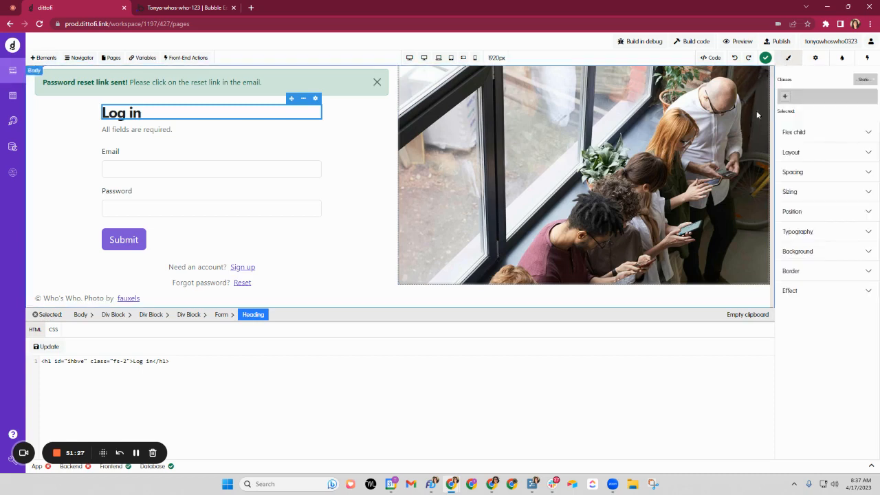
Step: Start a blank custom attribute for the password reset alert's Div Block and delete its role attribute
left_click(259, 90)
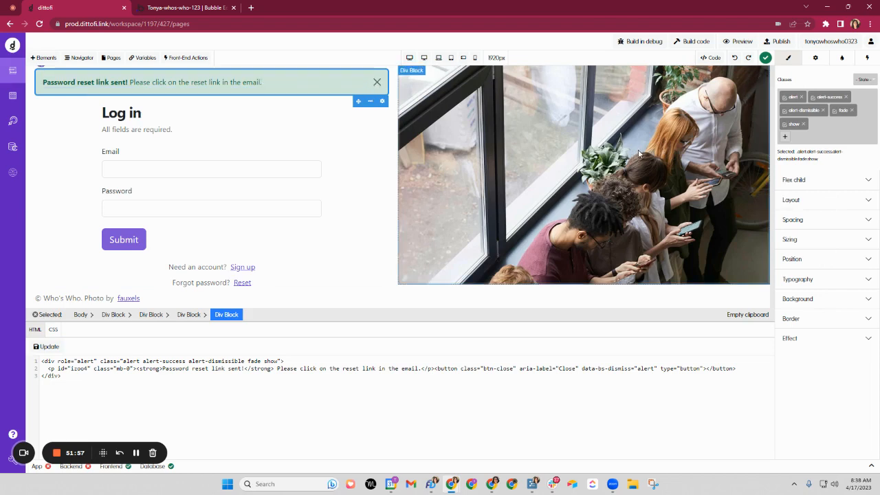
left_click(815, 61)
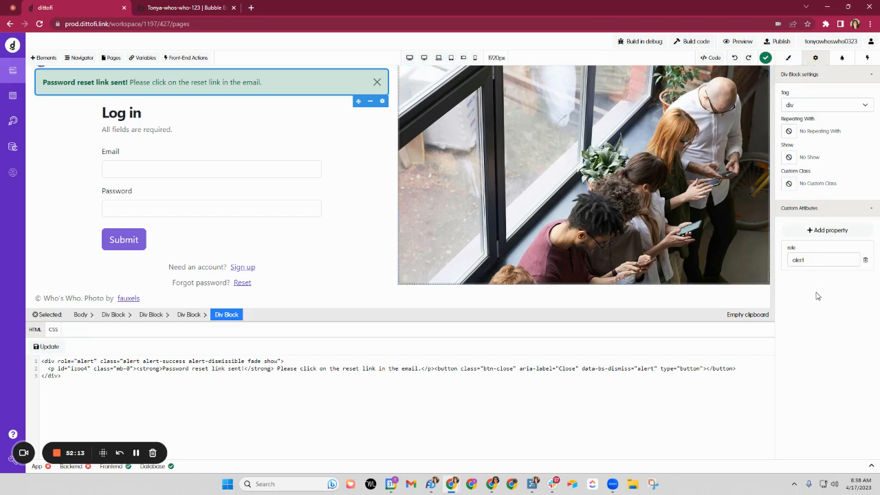
left_click(822, 233)
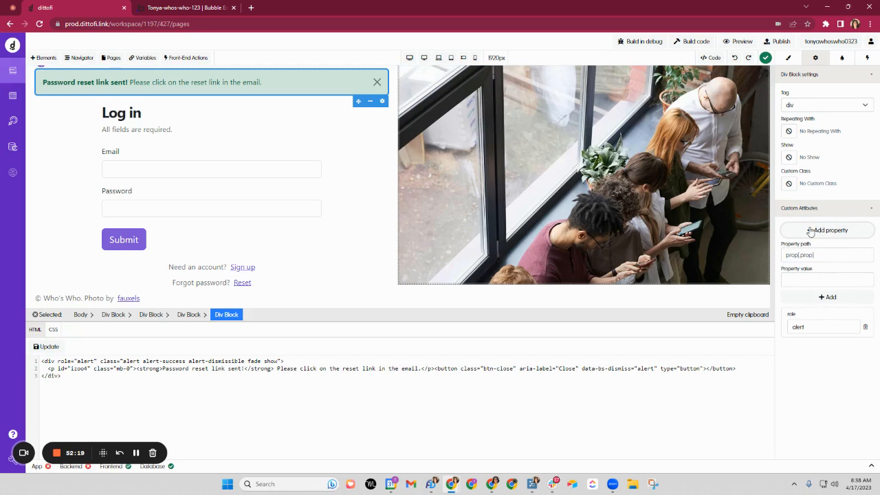
left_click(865, 327)
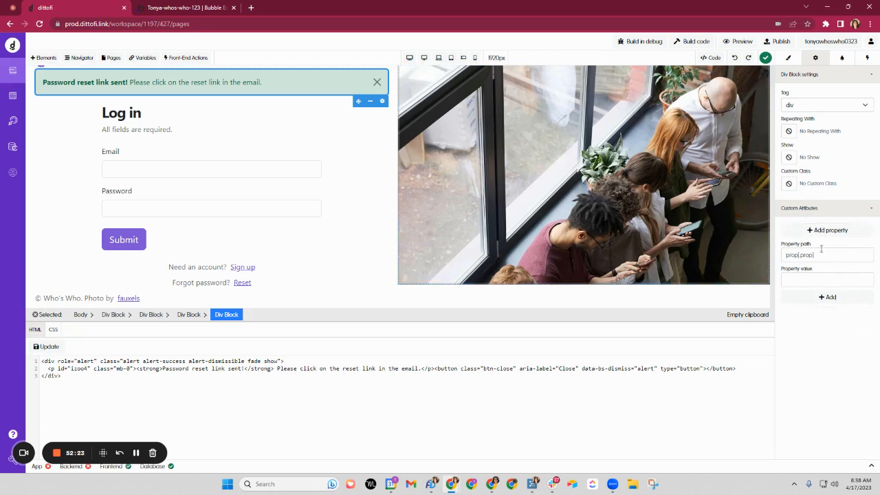
Step: Switch to Bubble and examine the H1 hero heading's appearance settings down to the ID Attribute field
left_click(186, 7)
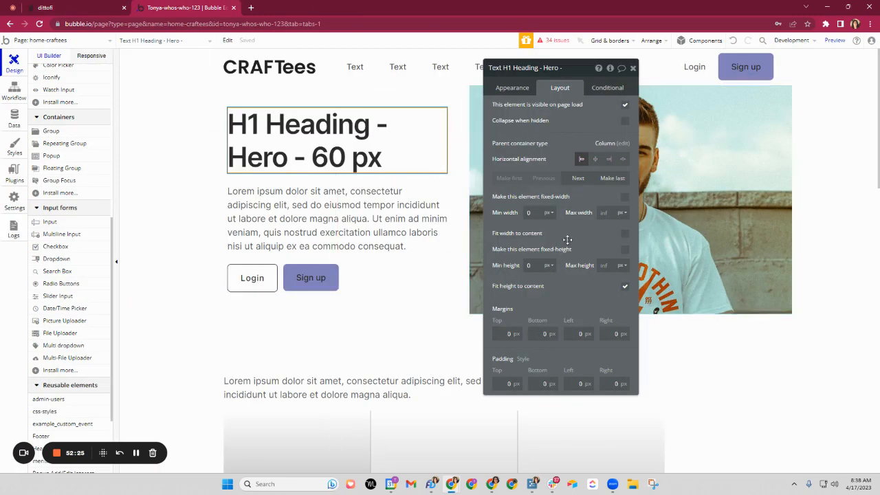
left_click(512, 87)
scroll(559, 281, "down", 10)
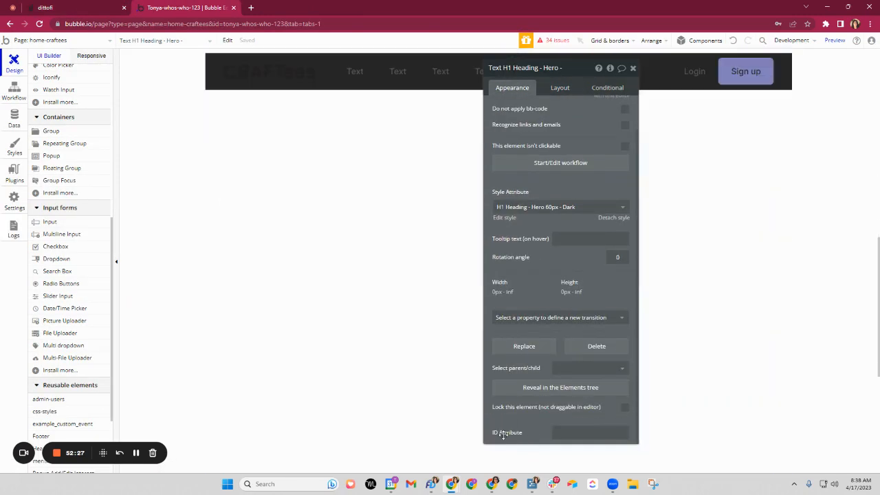
Step: Switch to Dittofi and browse the full list of reusable style classes defined for the project
left_click(83, 10)
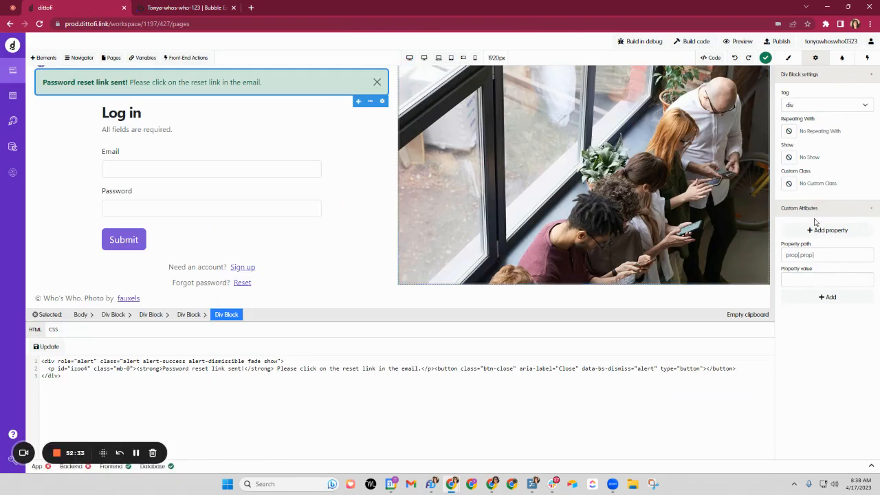
left_click(842, 59)
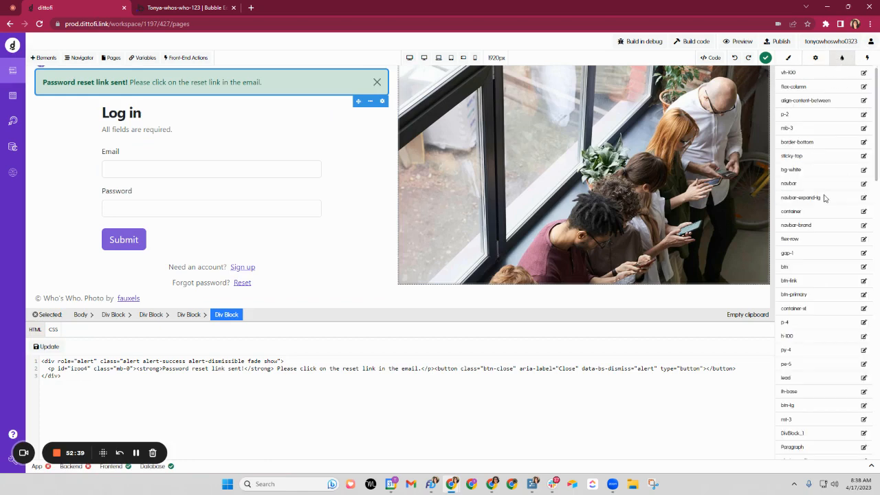
scroll(825, 198, "down", 10)
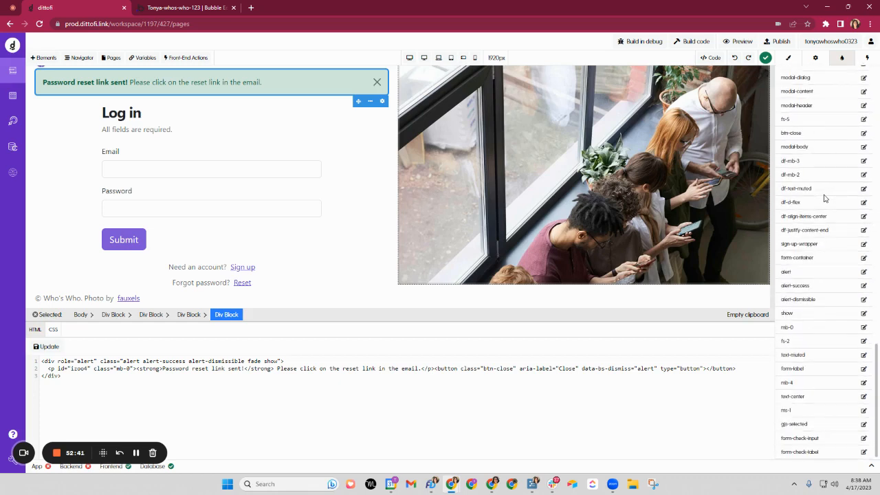
scroll(818, 406, "up", 10)
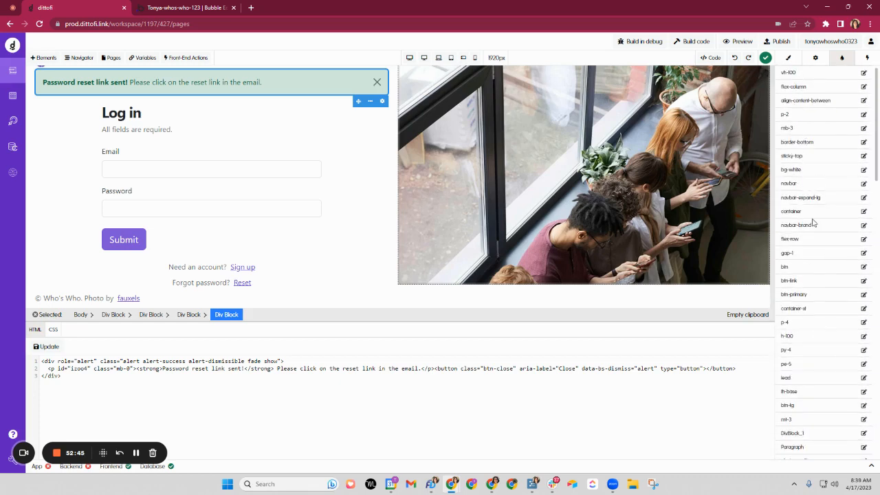
scroll(813, 223, "down", 5)
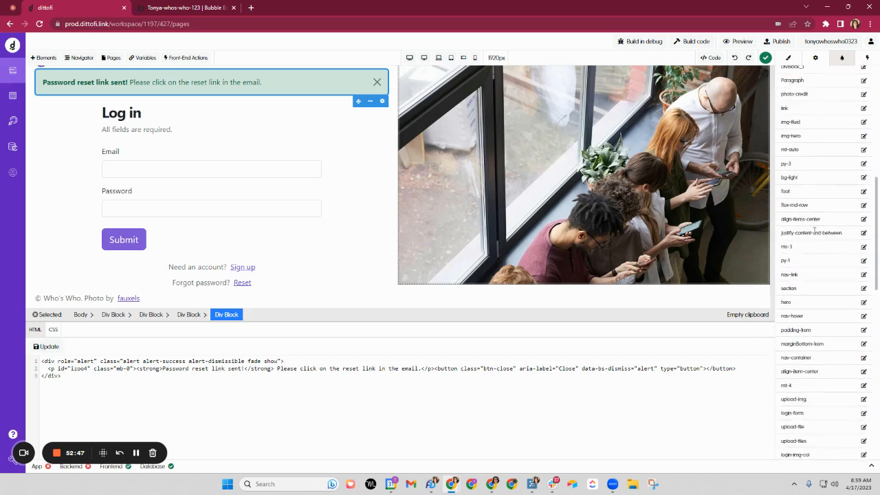
scroll(814, 231, "down", 8)
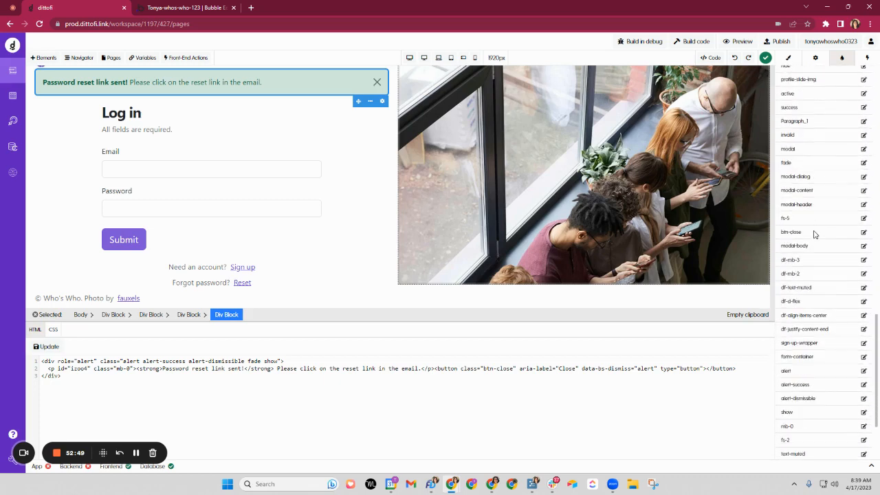
scroll(814, 235, "down", 3)
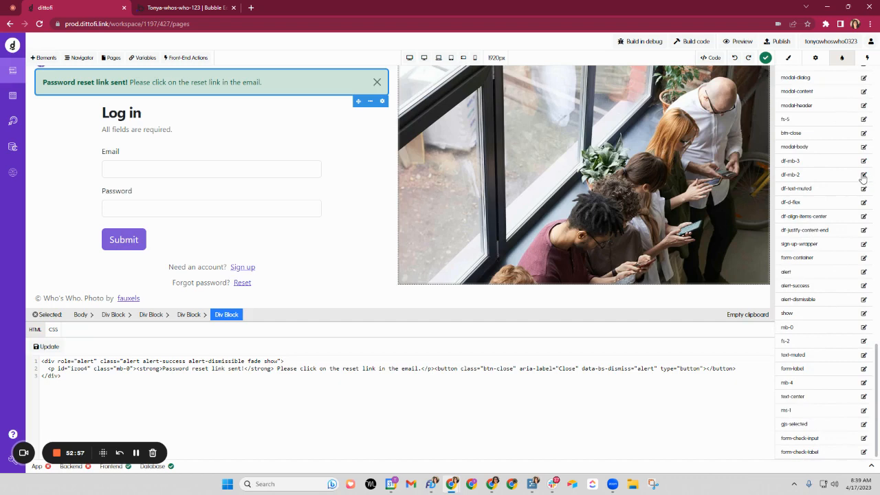
scroll(829, 274, "up", 10)
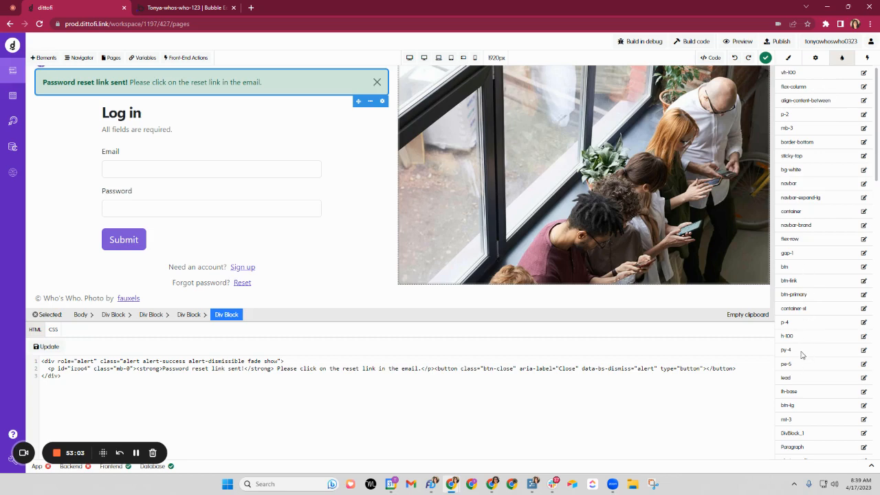
Step: Add a front-end action to the password reset alert and review the click, mouse, input, component and drag triggers
left_click(866, 60)
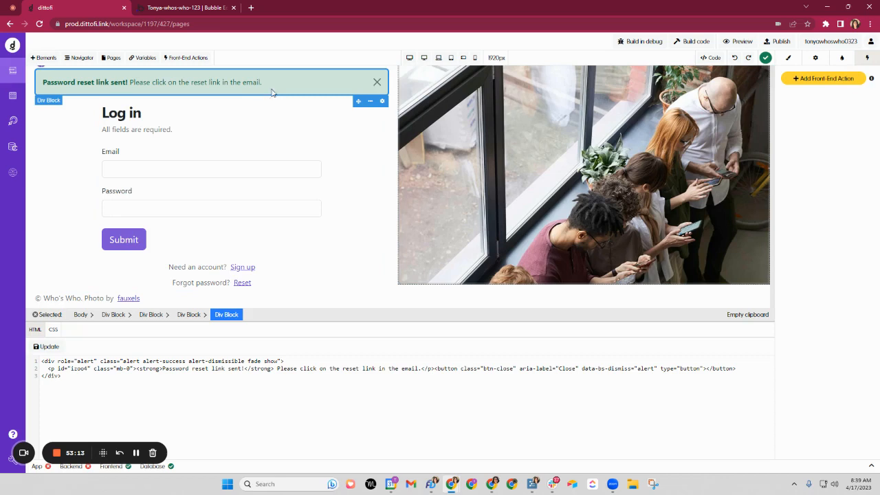
left_click(833, 83)
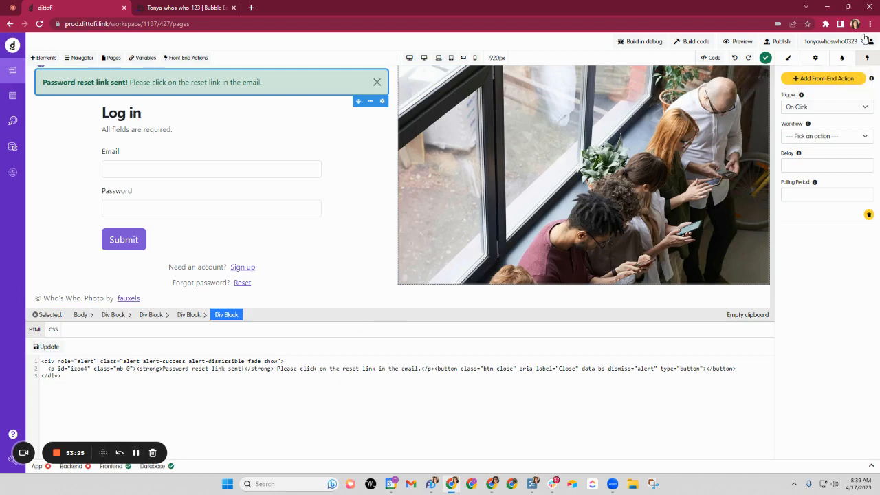
left_click(798, 109)
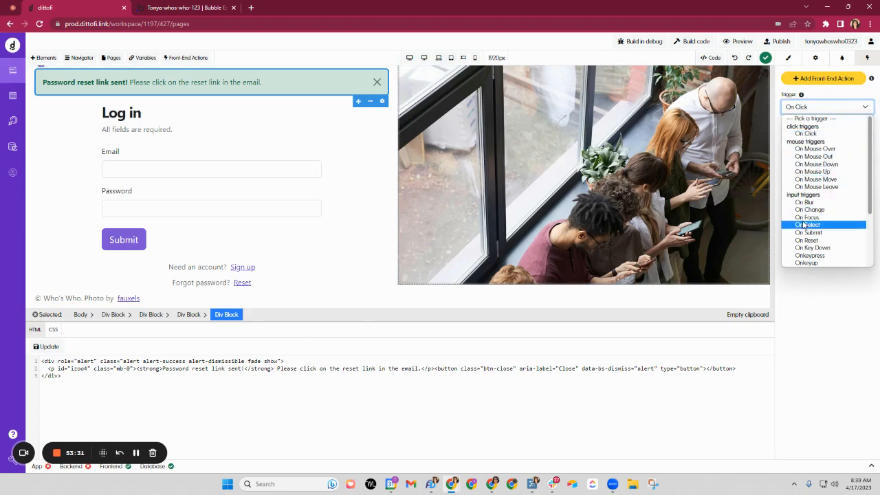
scroll(805, 226, "down", 2)
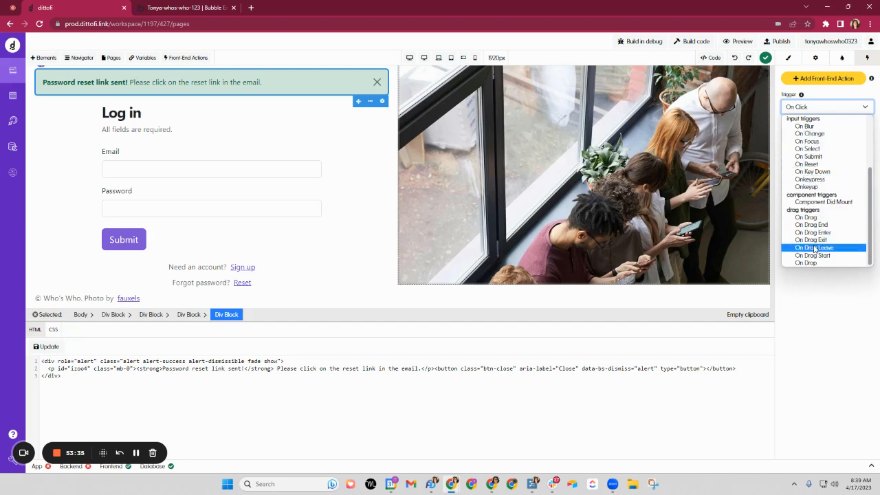
Step: Switch to Bubble and examine the appearance settings of the header's Sign up button
left_click(223, 8)
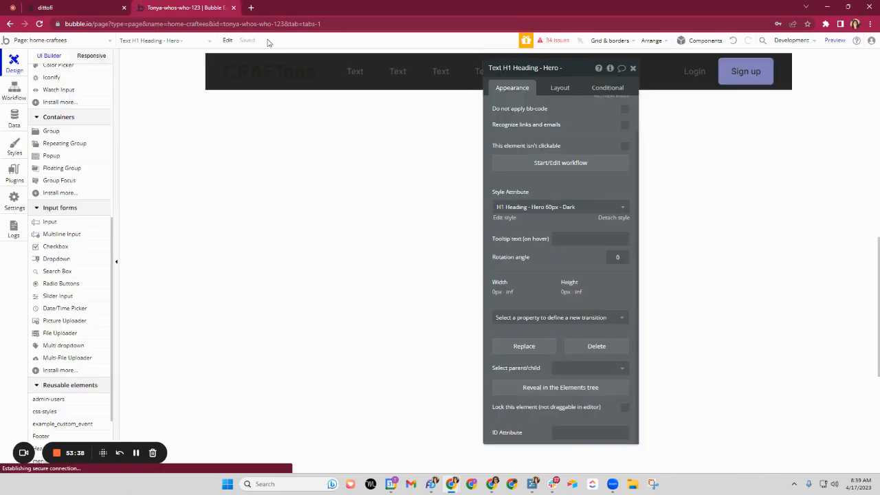
left_click(735, 76)
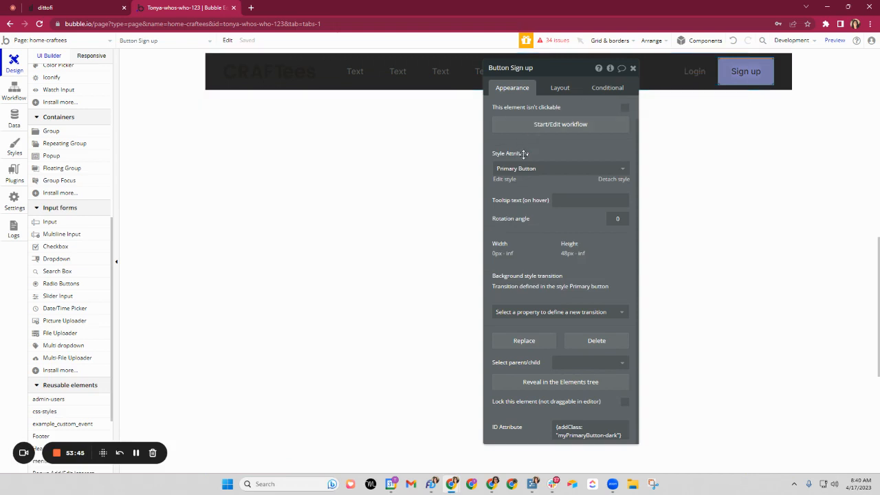
scroll(572, 191, "up", 1)
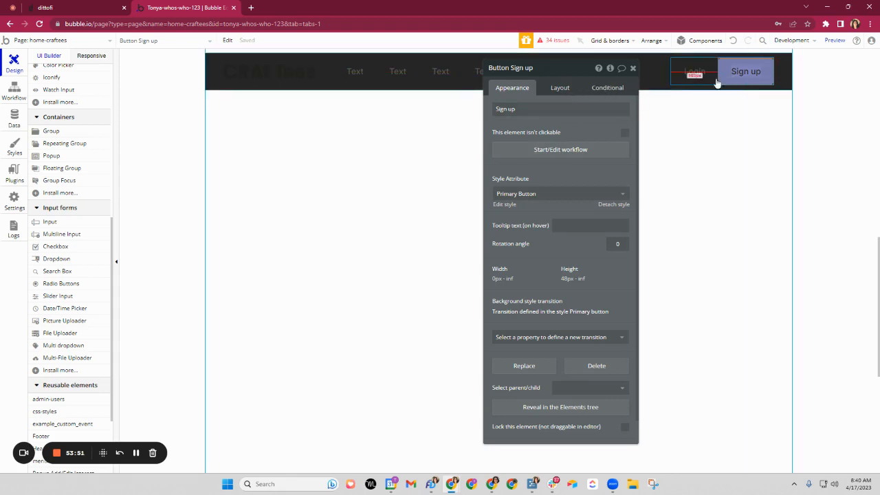
Step: Add another condition to the Sign up button, start it with This Button, and review the available states
left_click(607, 88)
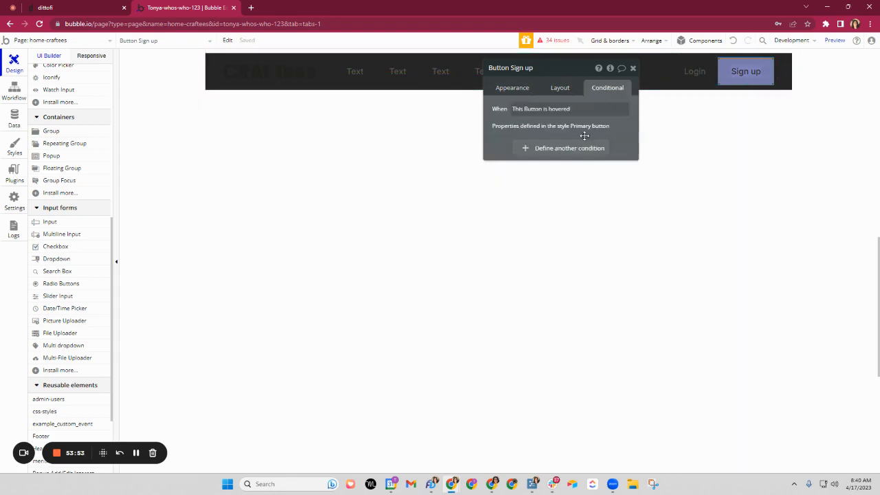
left_click(541, 148)
left_click(523, 156)
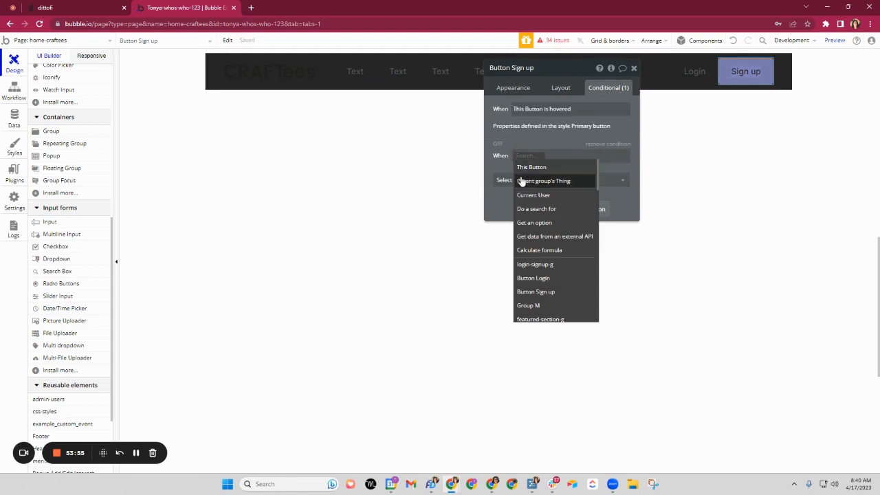
left_click(528, 167)
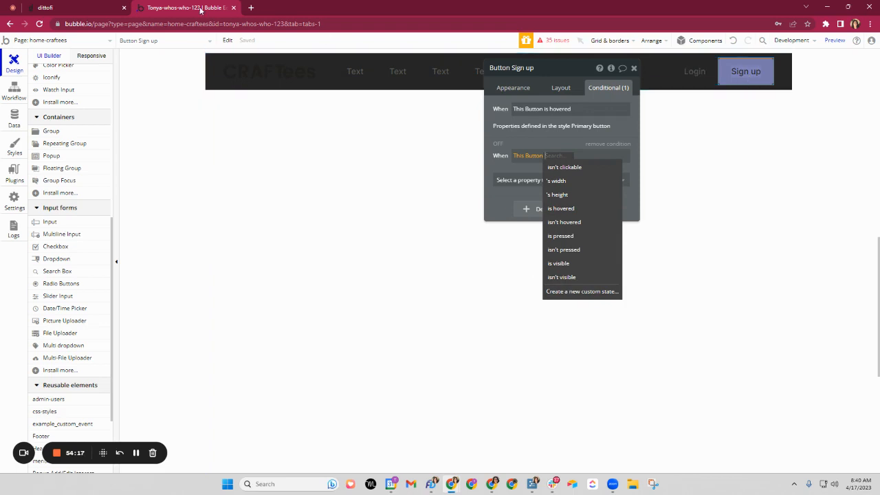
Step: Switch to Dittofi and review the workflow and trigger options of the password reset alert's front-end action
left_click(72, 8)
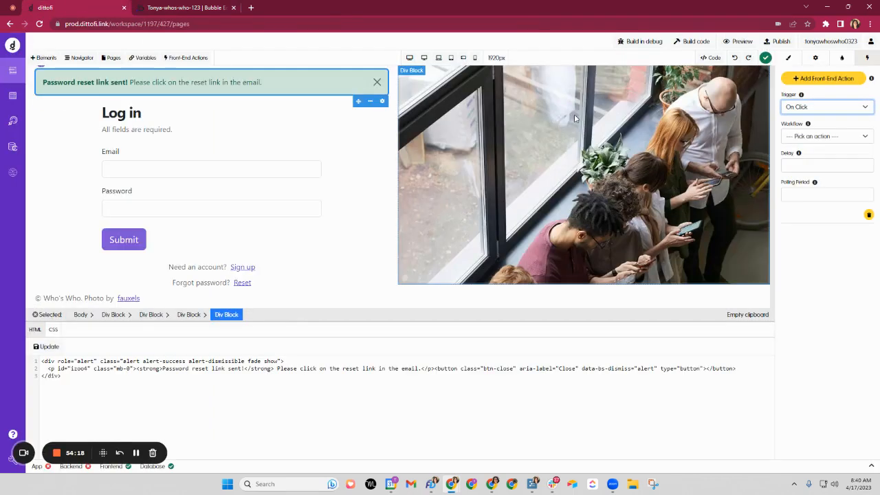
left_click(812, 137)
left_click(807, 108)
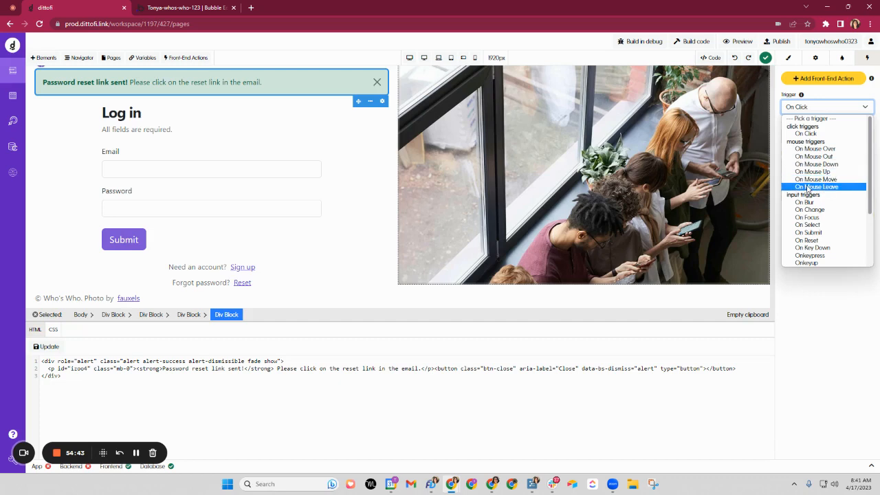
scroll(805, 166, "down", 2)
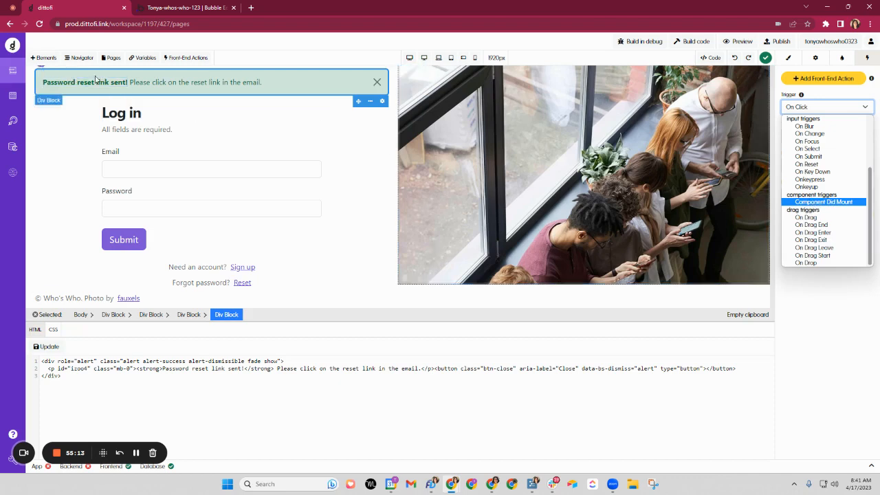
Step: Add a front-end action to the outermost Div Block directly inside the Body and view its workflow choices
left_click(80, 316)
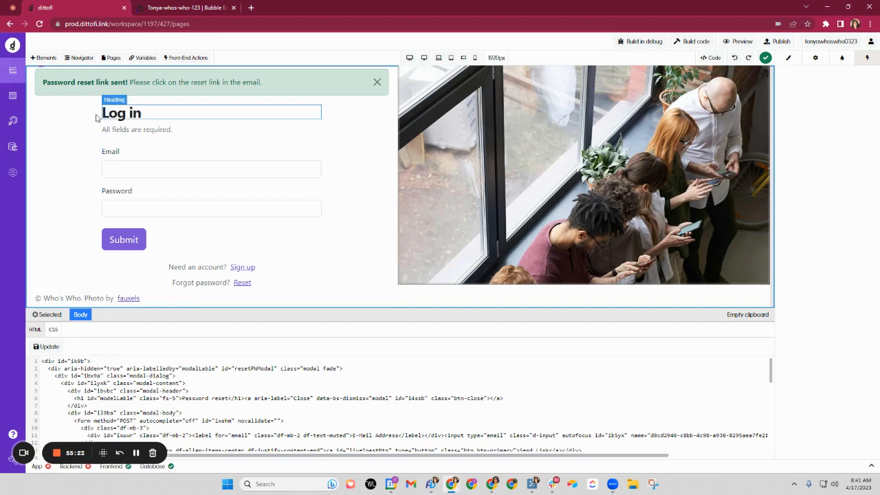
left_click(30, 92)
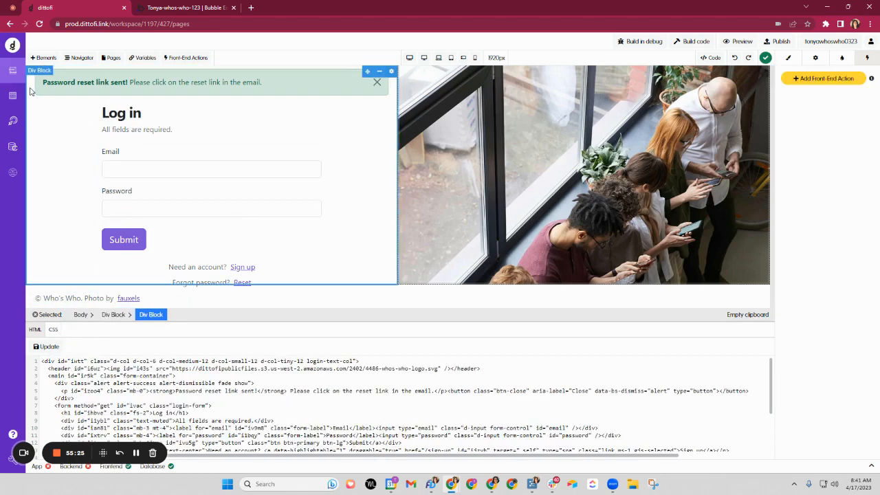
left_click(113, 315)
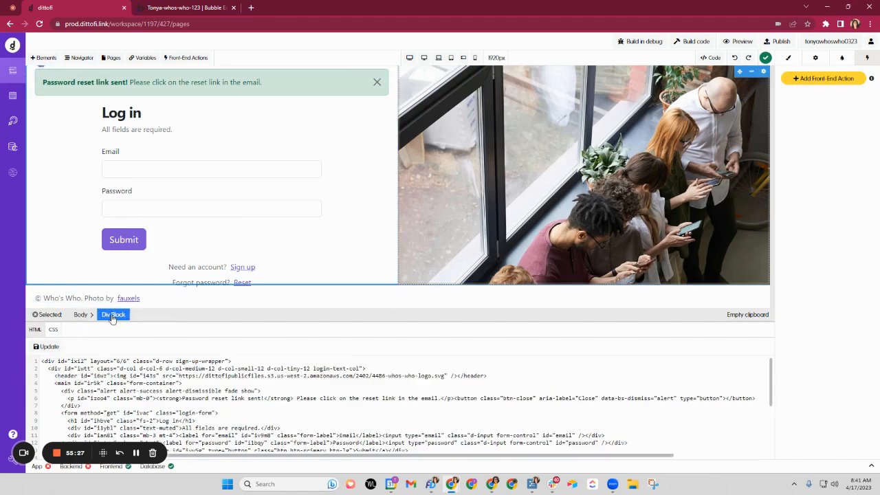
left_click(845, 81)
left_click(806, 137)
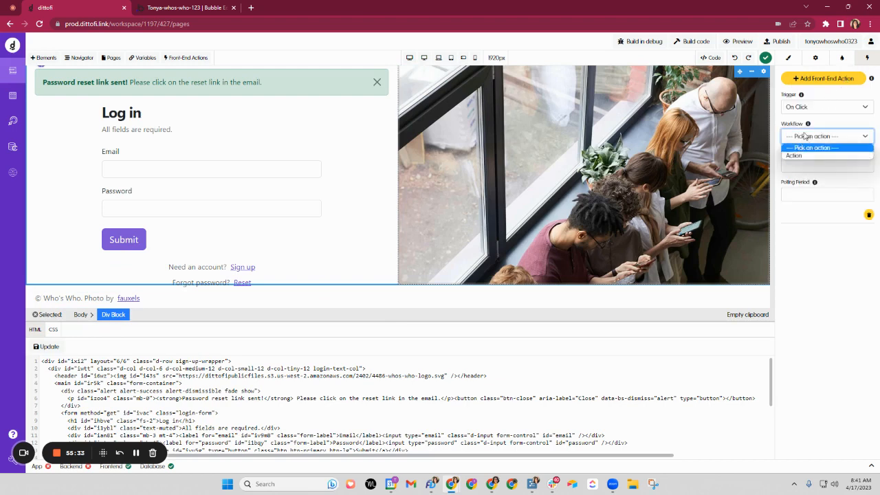
Step: Review the mouse, input, component and drag triggers offered for the outermost Div Block's front-end action
left_click(808, 110)
left_click(808, 108)
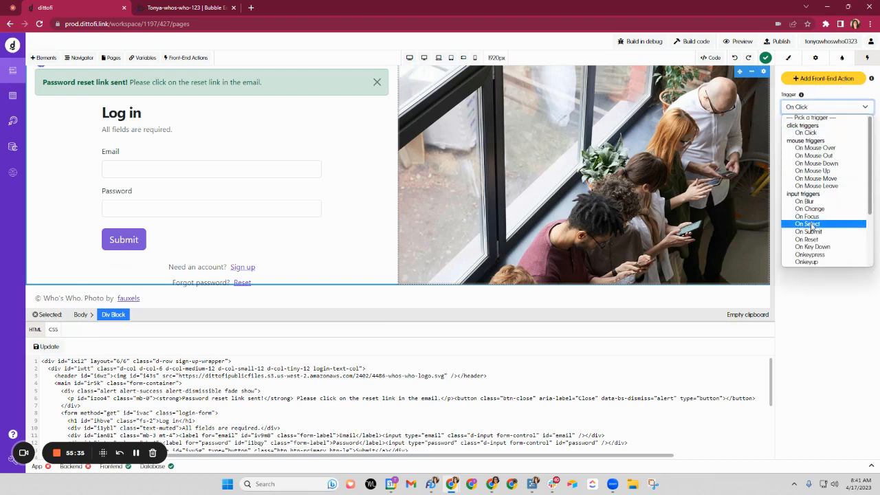
scroll(814, 220, "down", 2)
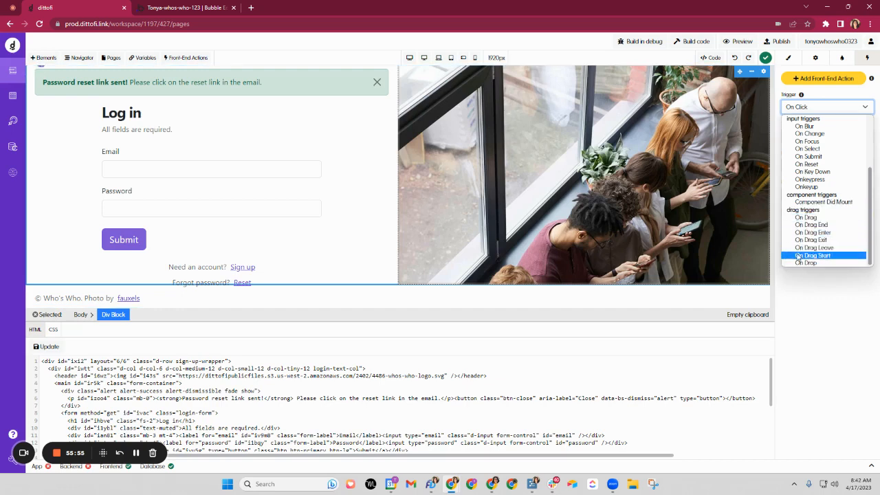
scroll(828, 206, "up", 3)
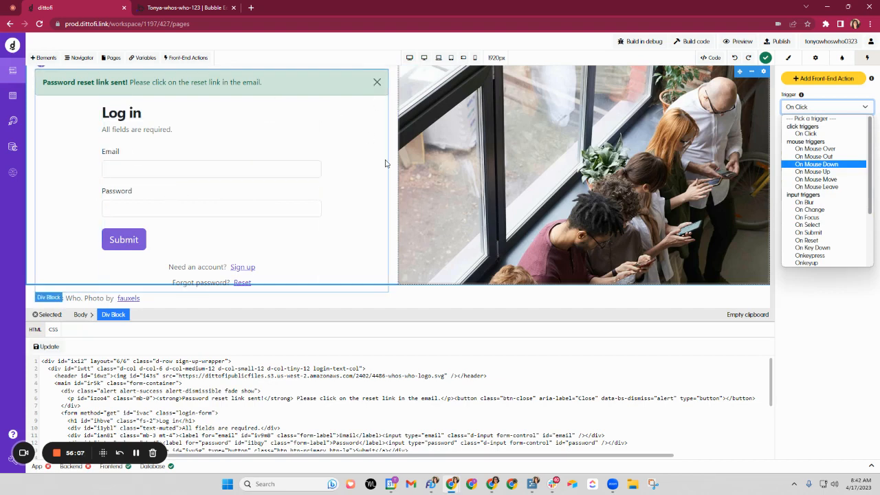
Step: Compare the HTML and CSS code views for the outermost Div Block of the login page
scroll(421, 234, "up", 1)
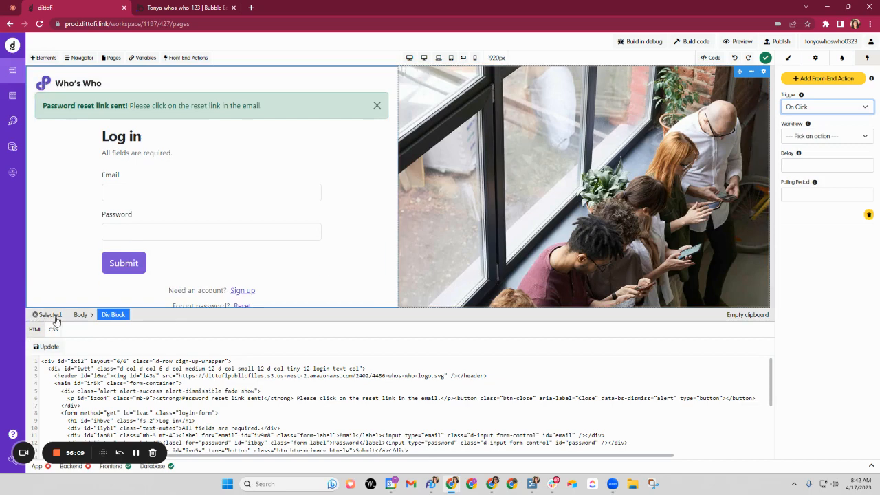
left_click(31, 333)
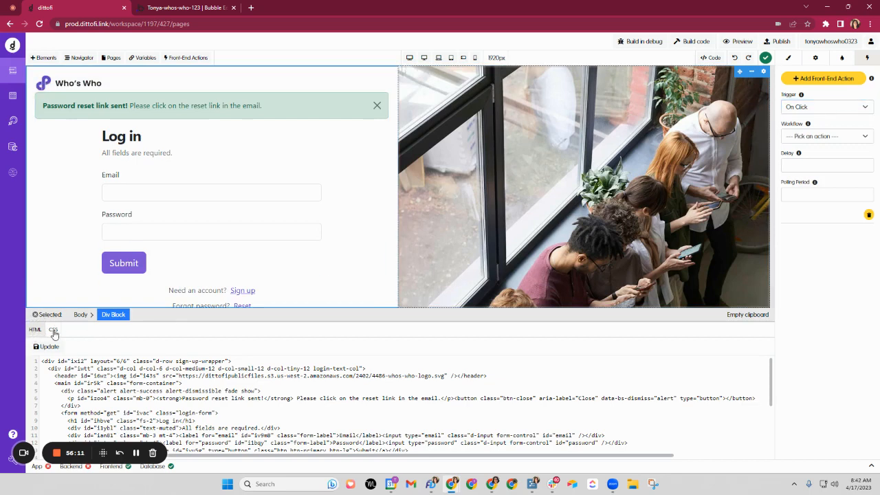
left_click(54, 331)
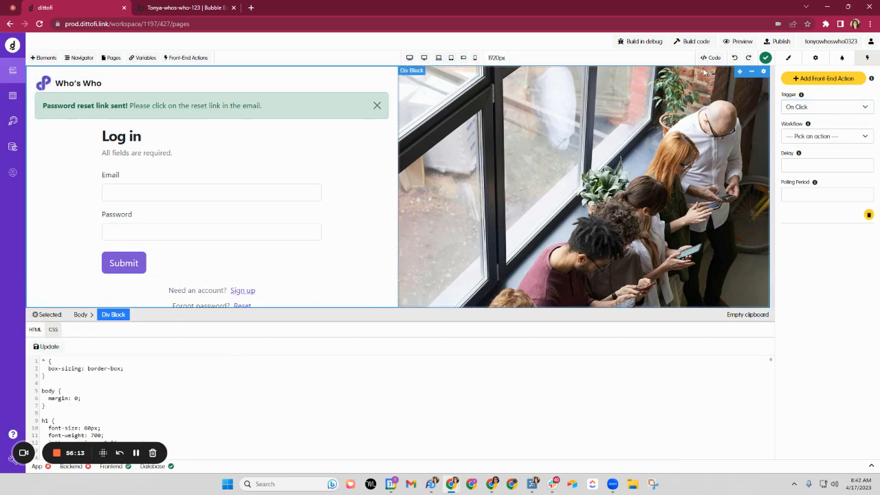
Step: Select the page's Body and open the existing front-end action named Action in the workflow editor
left_click(80, 315)
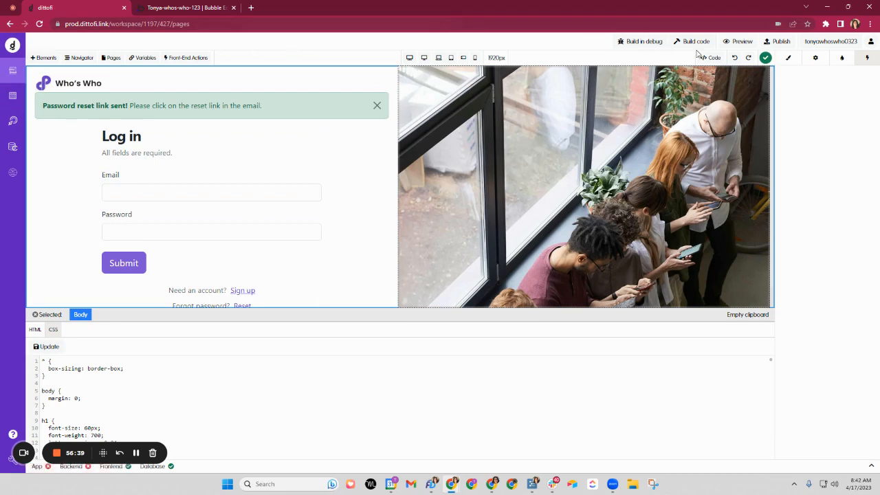
left_click(177, 58)
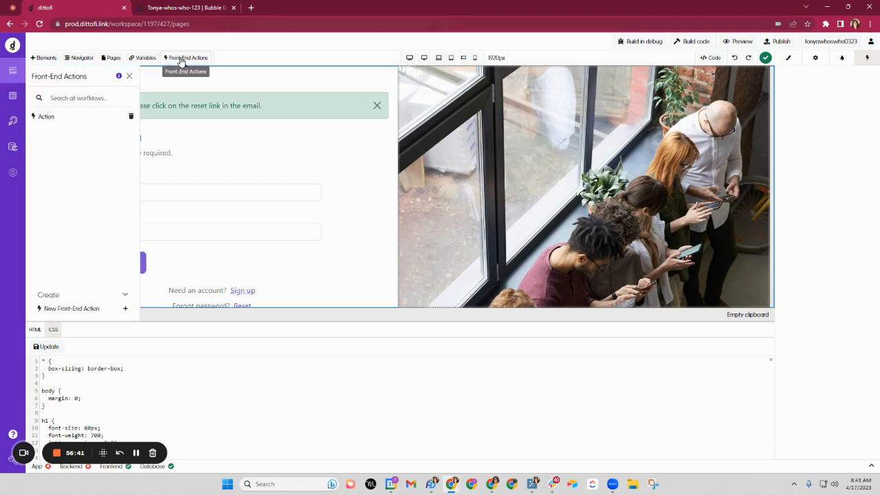
left_click(47, 119)
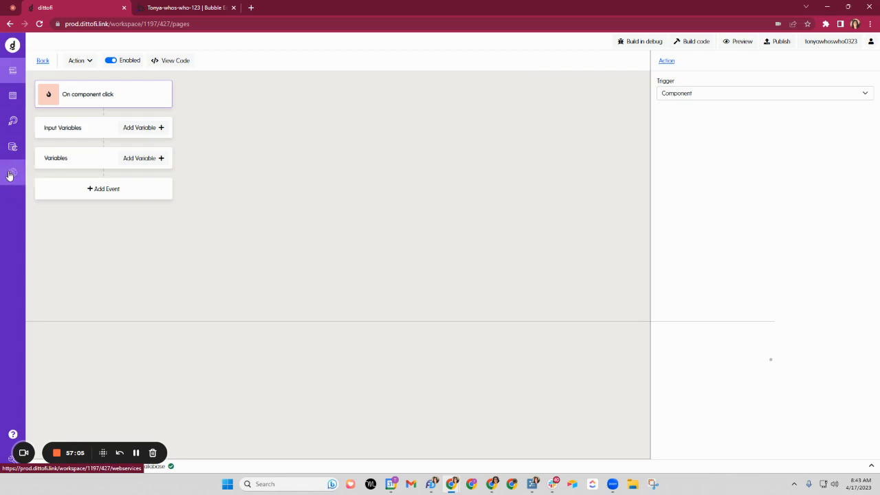
Step: Show the workspace's additional tools and review the entries from Dependent Apps through Templates
left_click(11, 462)
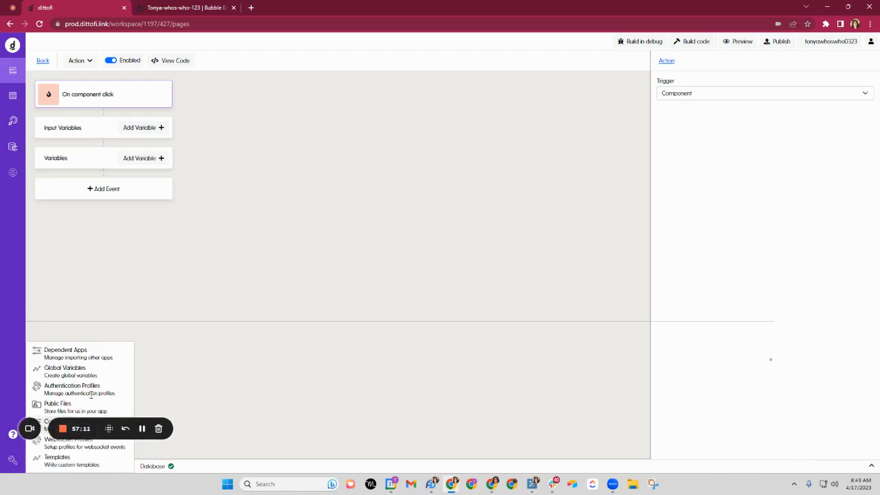
left_click_drag(85, 424, 138, 234)
left_click(12, 460)
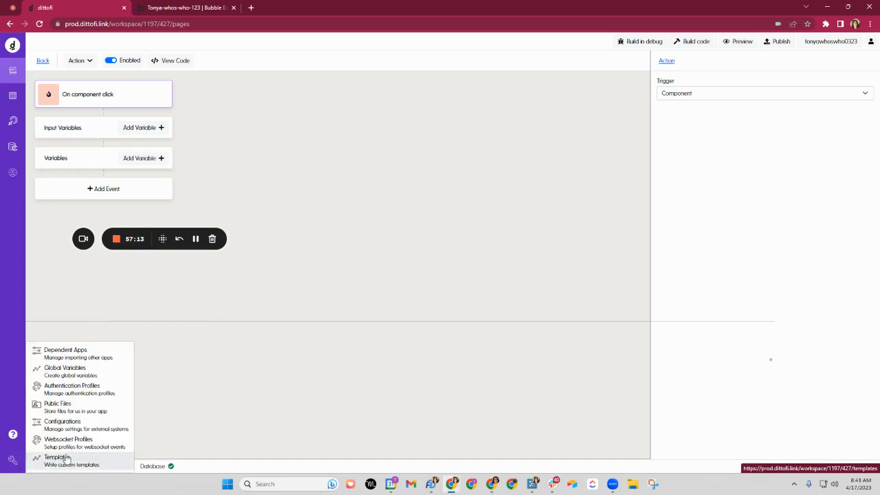